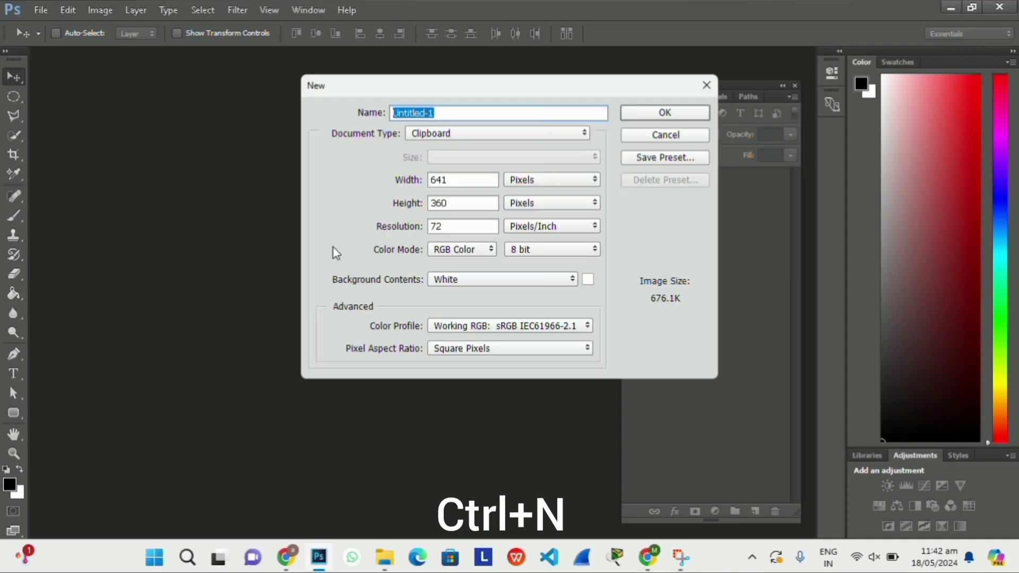
Create a new white 2080 × 2980 px document named 'Best Photo Manipulation'.
key(BackSpace)
key(Caps_Lock)
text(Bes)
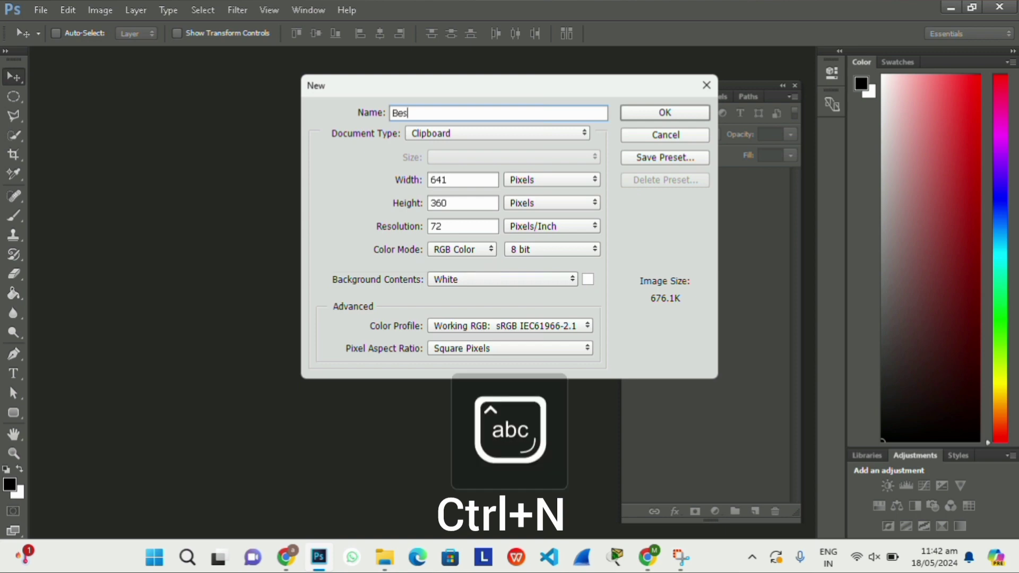
text(t)
key(Caps_Lock)
text(P)
key(Caps_Lock)
text(h)
key(Caps_Lock)
text(M)
key(Caps_Lock)
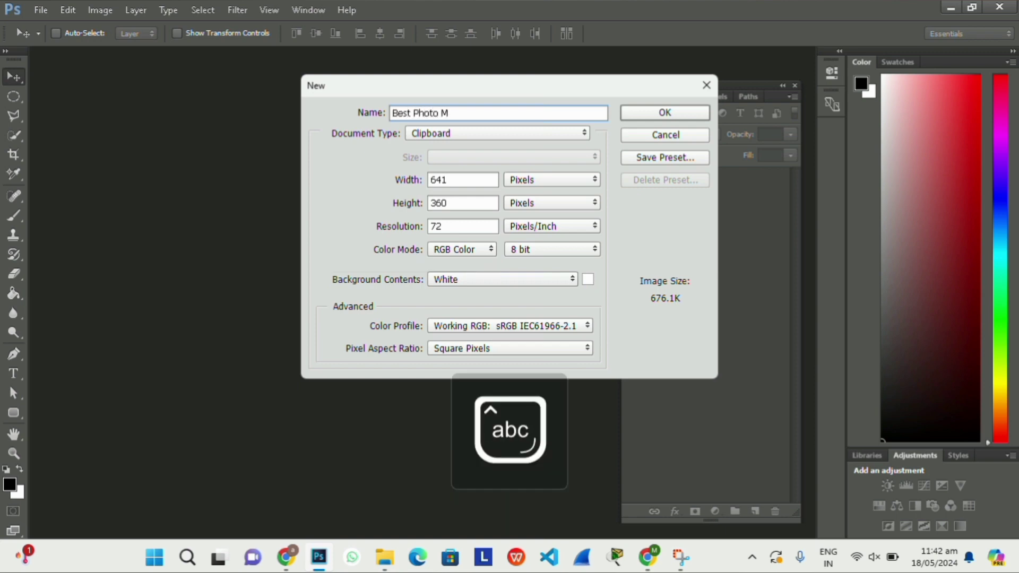
text(ion)
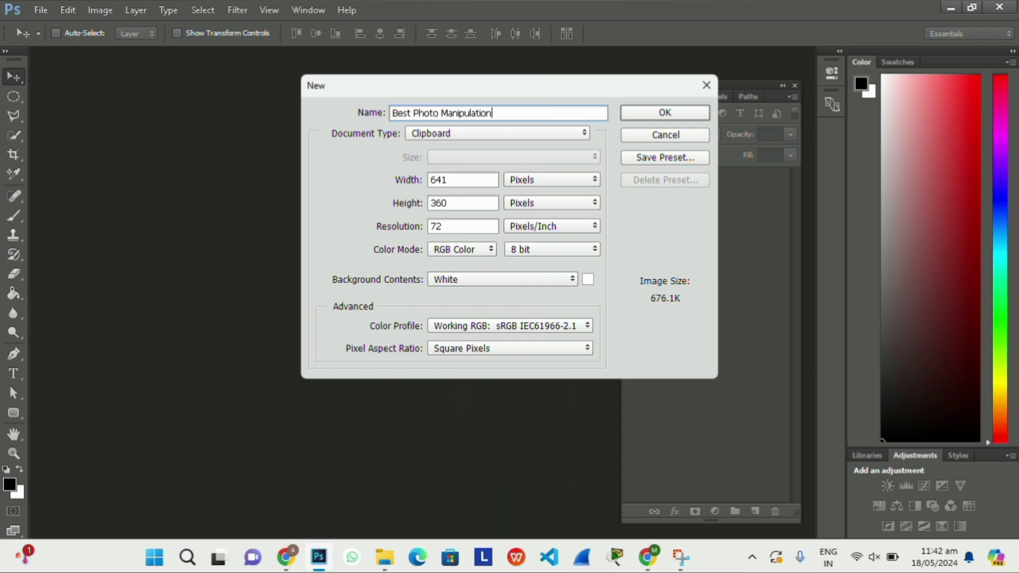
key(Tab)
key(Tab)
key(BackSpace)
text(2)
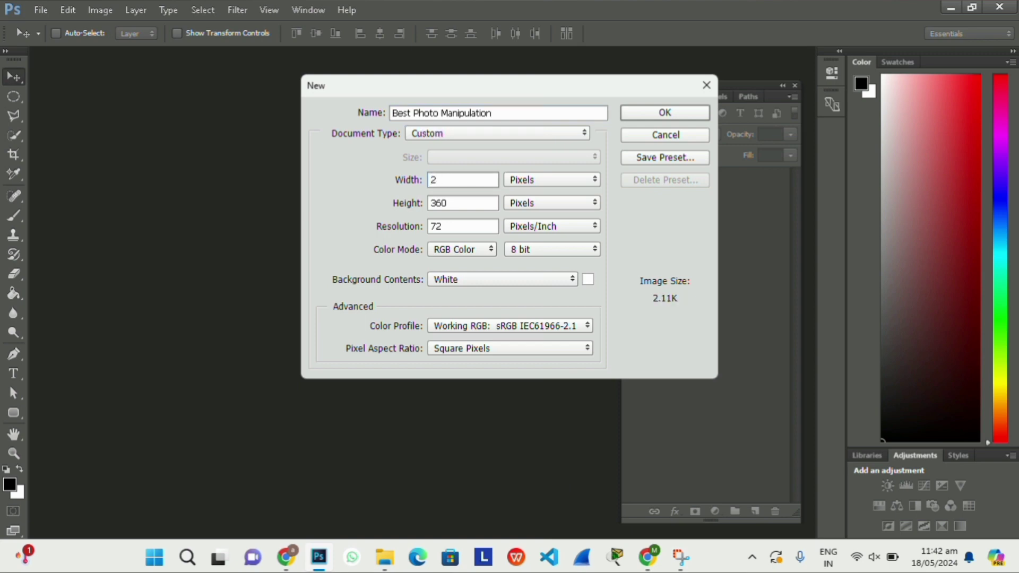
text(080)
key(Tab)
text(2)
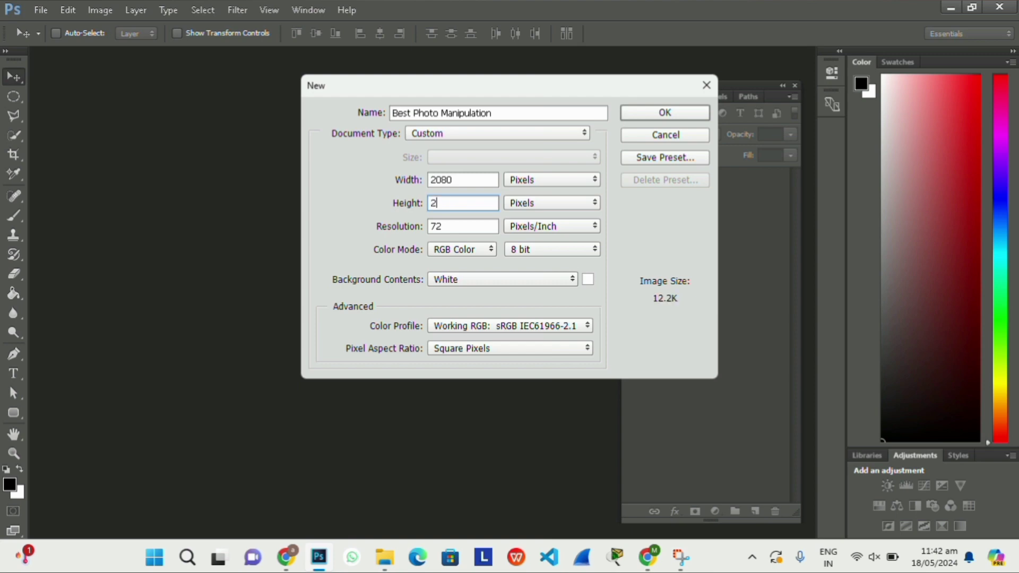
text(2)
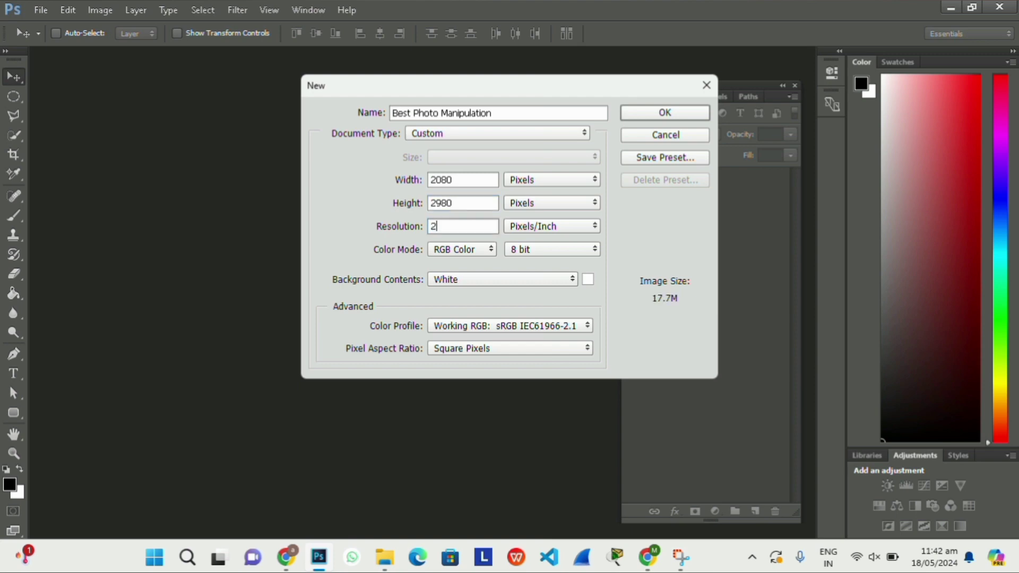
key(Return)
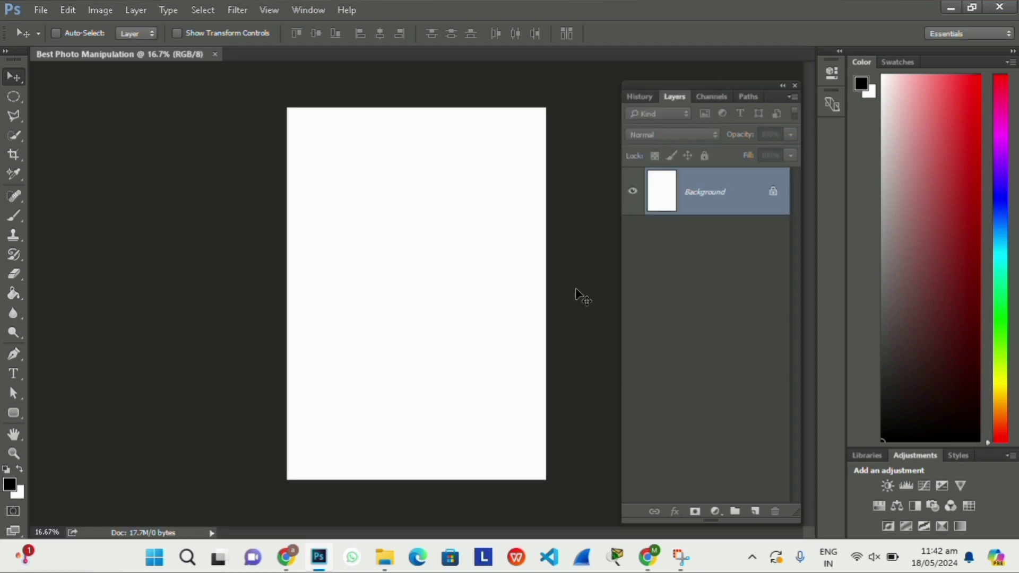
Open the starry dark-blue sky image and drag it into the Best Photo Manipulation document.
key(ctrl+o)
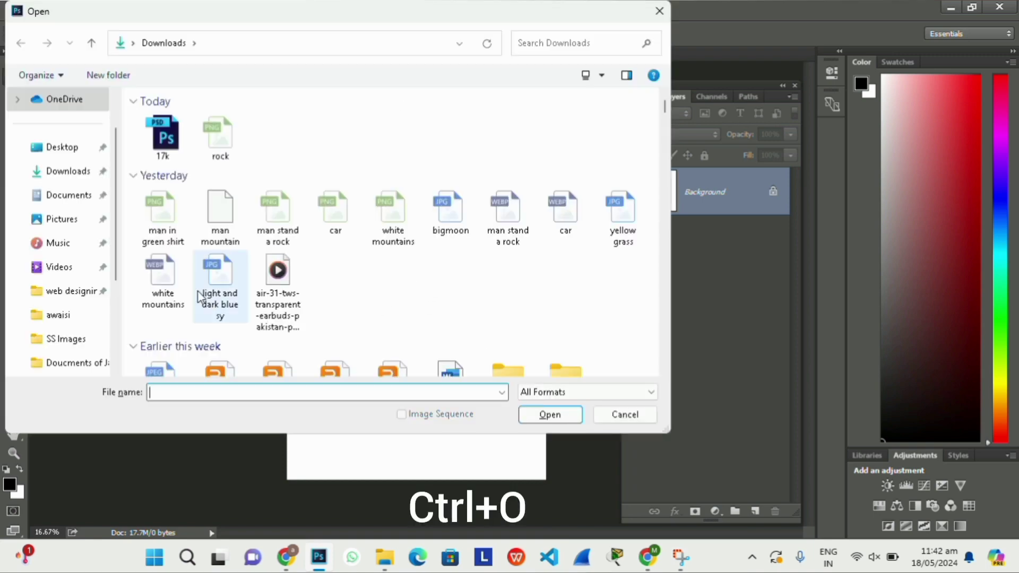
double_click(216, 282)
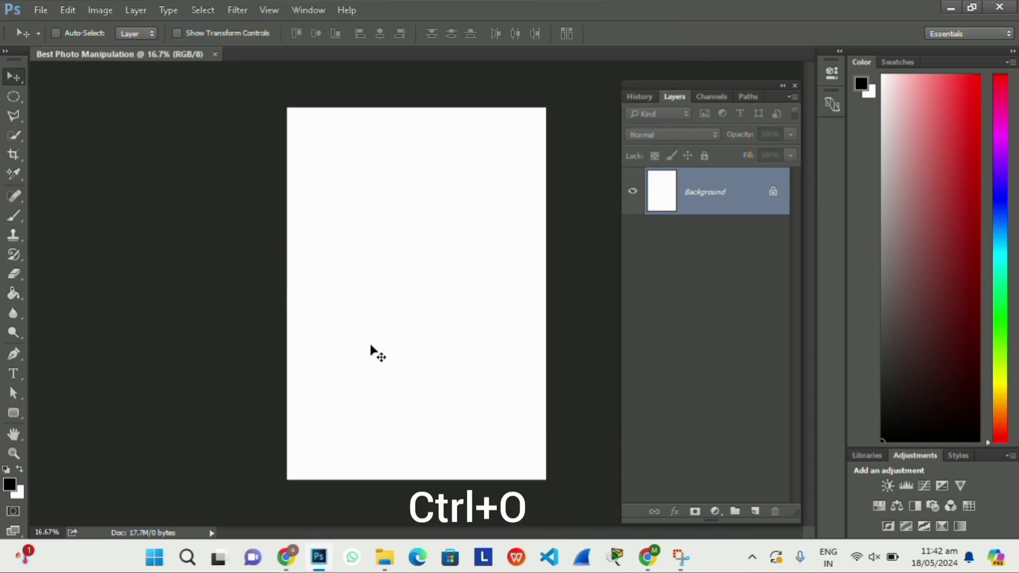
key(ctrl+a)
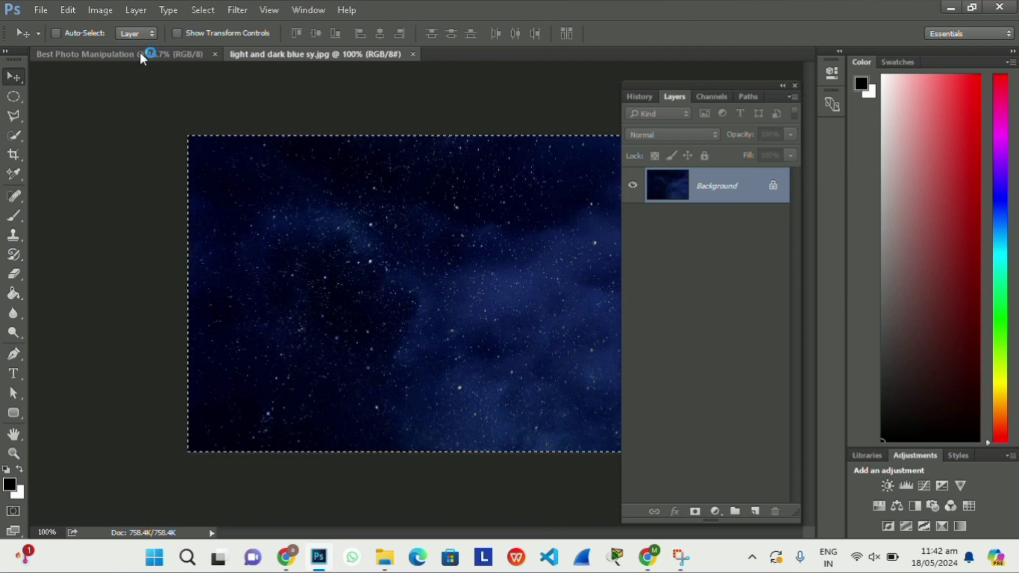
drag(142, 57, 386, 320)
Stretch the sky layer taller and wider to fill the canvas, then nudge it into place.
key(ctrl+t)
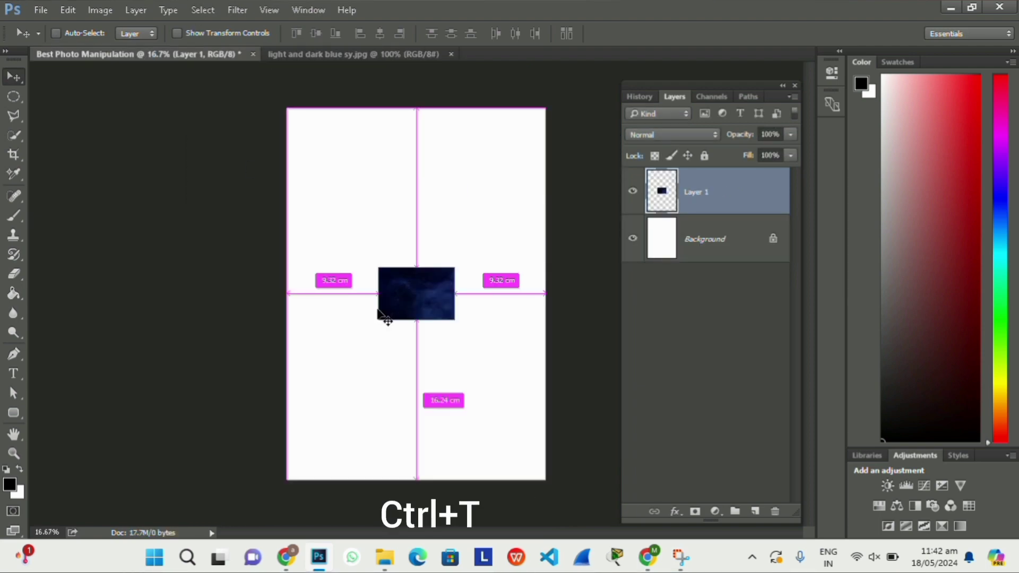
drag(419, 320, 444, 480)
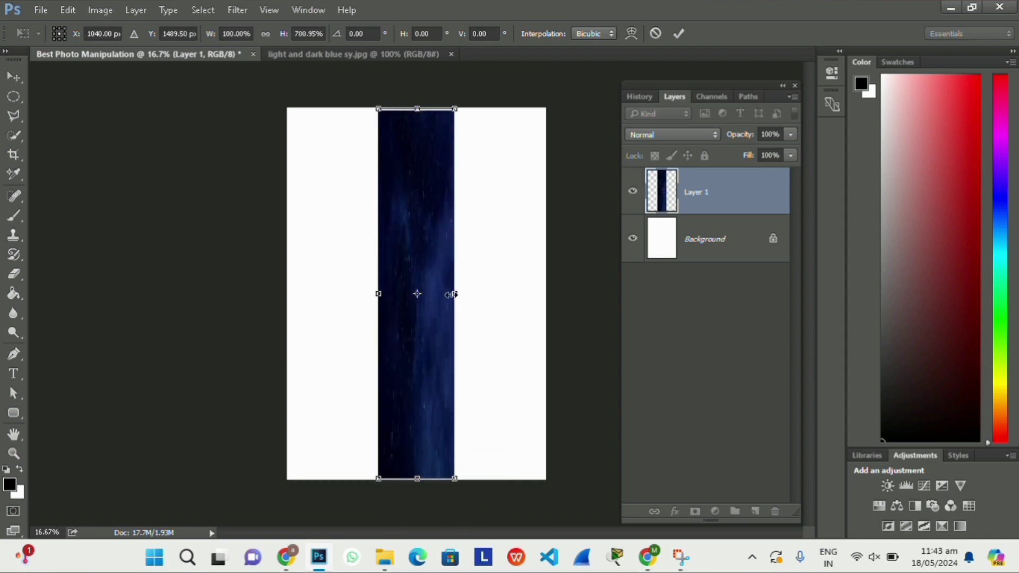
mouse_move(455, 295)
mouse_down()
mouse_move(548, 319)
mouse_move(454, 292)
mouse_move(549, 293)
mouse_up()
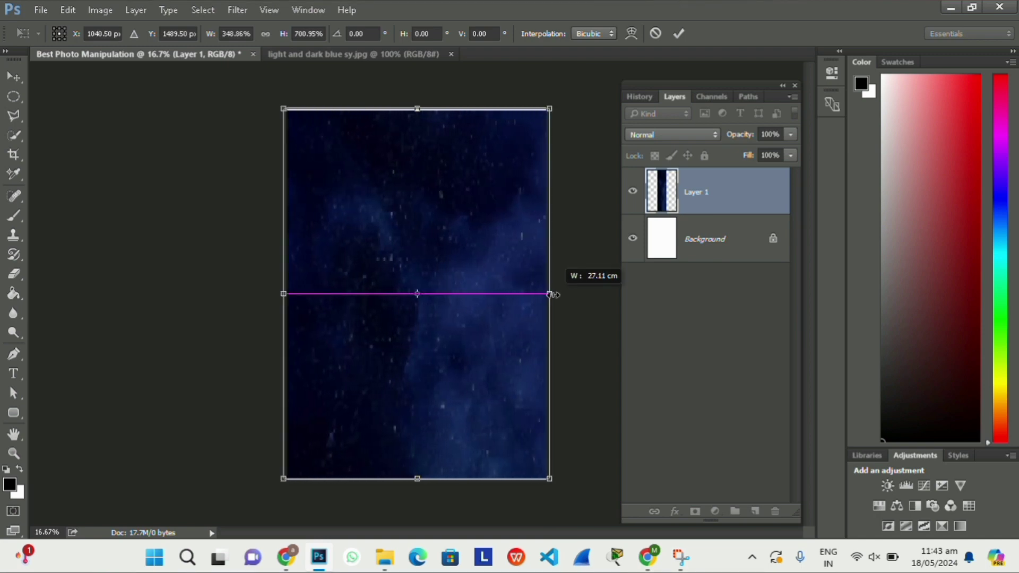
key(Return)
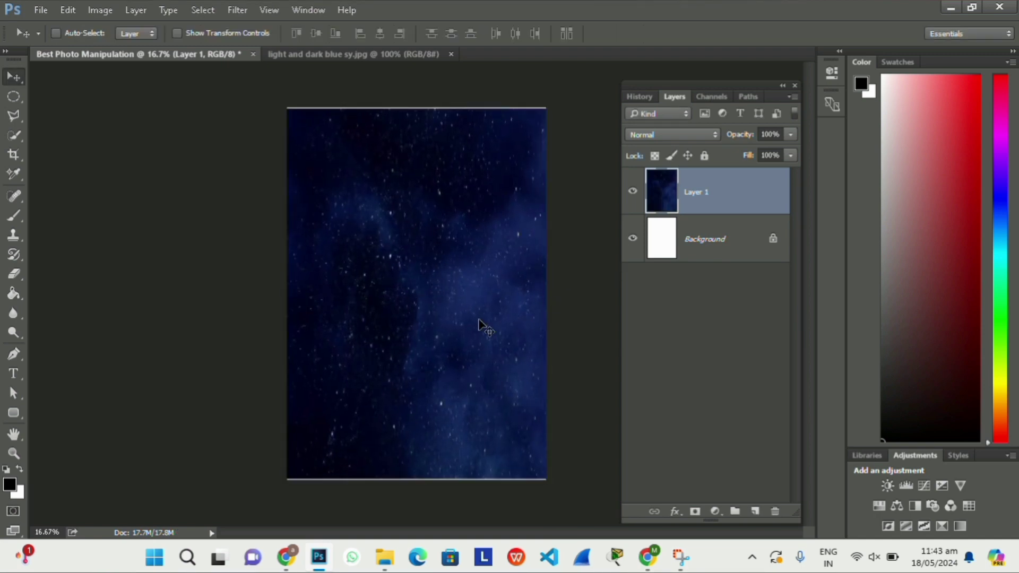
mouse_move(405, 342)
mouse_down()
mouse_move(402, 334)
mouse_move(414, 343)
mouse_up()
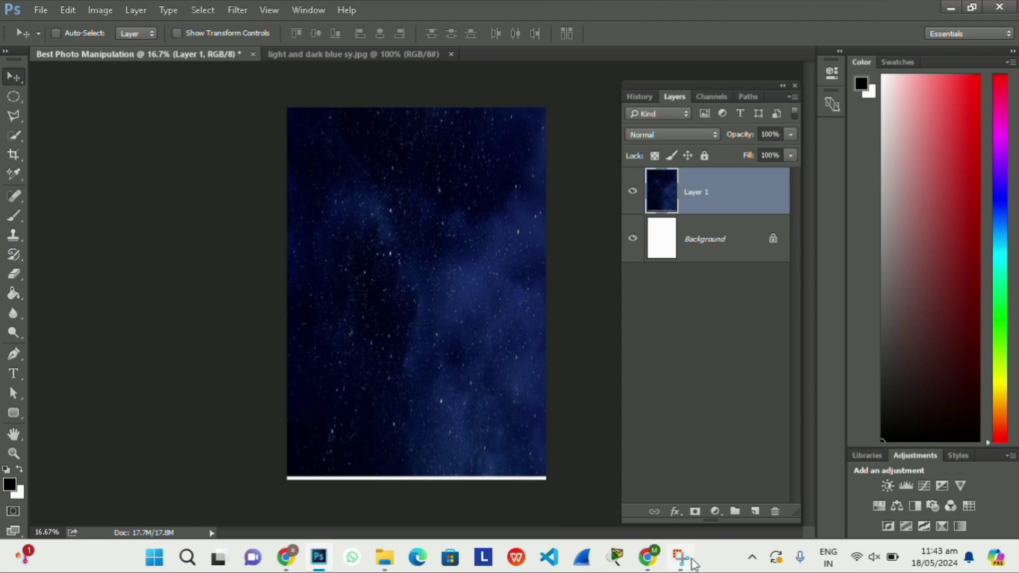
Darken the sky with a Hue/Saturation adjustment layer: Hue -6, Saturation -7, Lightness -13.
click(715, 512)
click(761, 331)
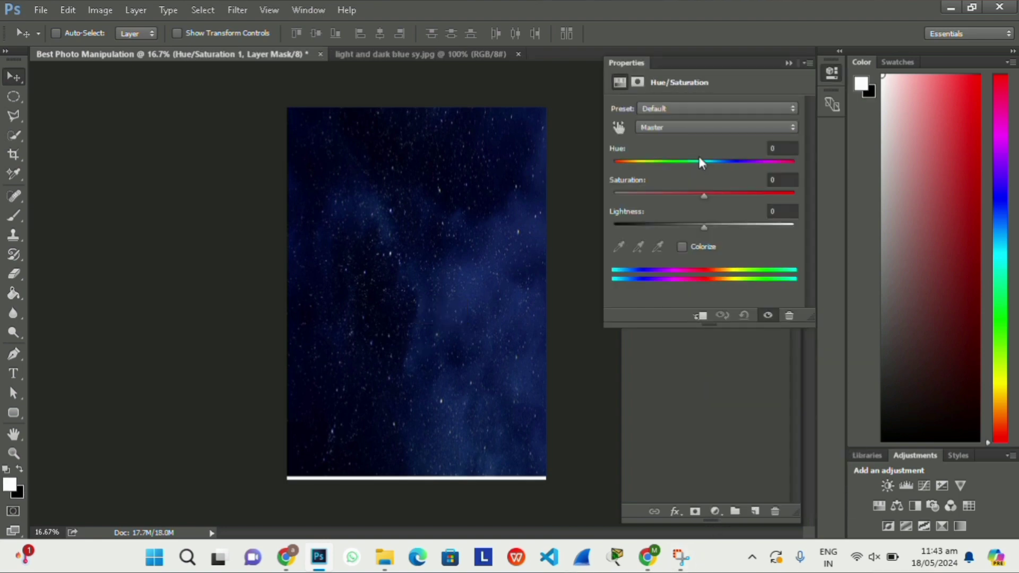
mouse_move(705, 164)
mouse_down()
mouse_move(696, 169)
mouse_move(762, 168)
mouse_move(693, 168)
mouse_move(705, 195)
mouse_move(677, 229)
mouse_move(699, 228)
mouse_up()
click(789, 63)
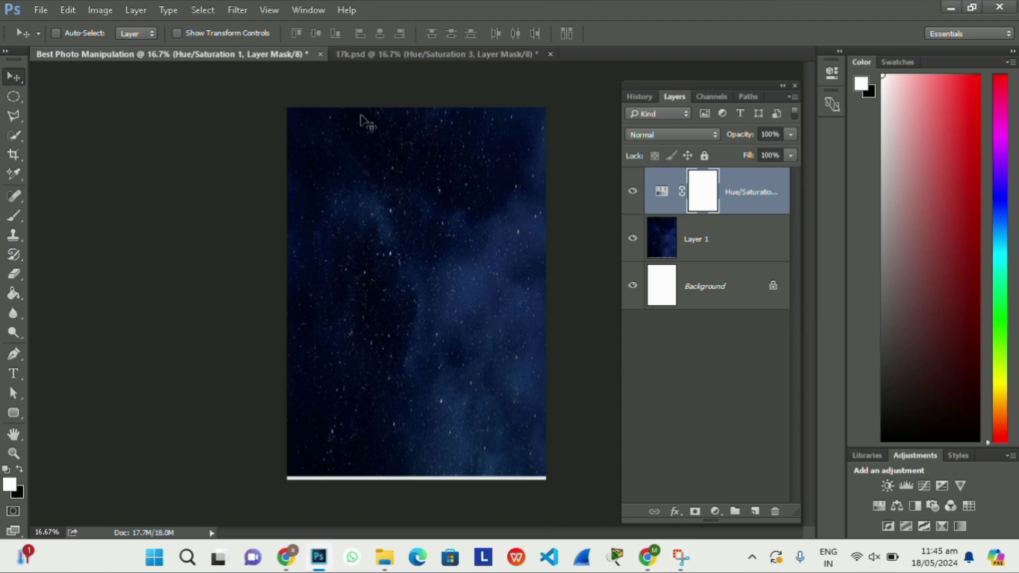
Open white mountains.png, copy it, and paste it into the composite as Layer 2.
key(ctrl+o)
text(white)
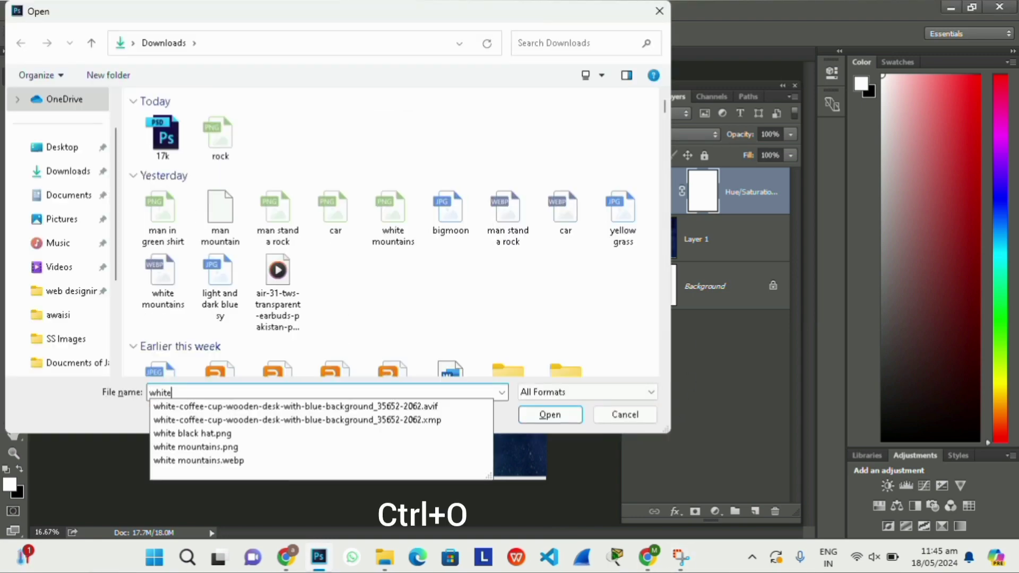
key(Down)
key(Down)
key(Down)
key(Down)
key(Return)
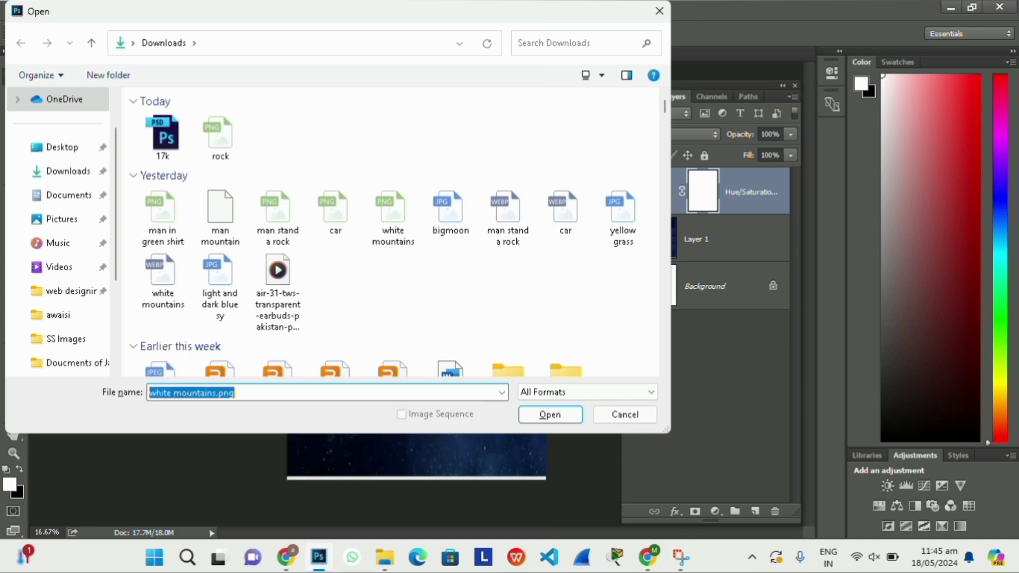
key(Return)
key(d)
key(ctrl+a)
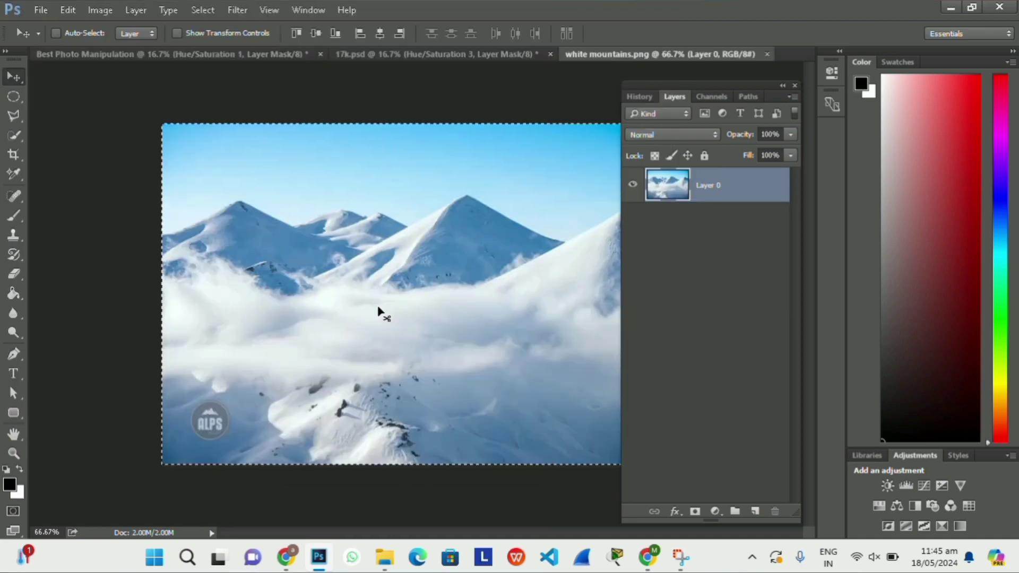
key(ctrl+c)
click(282, 53)
key(ctrl+v)
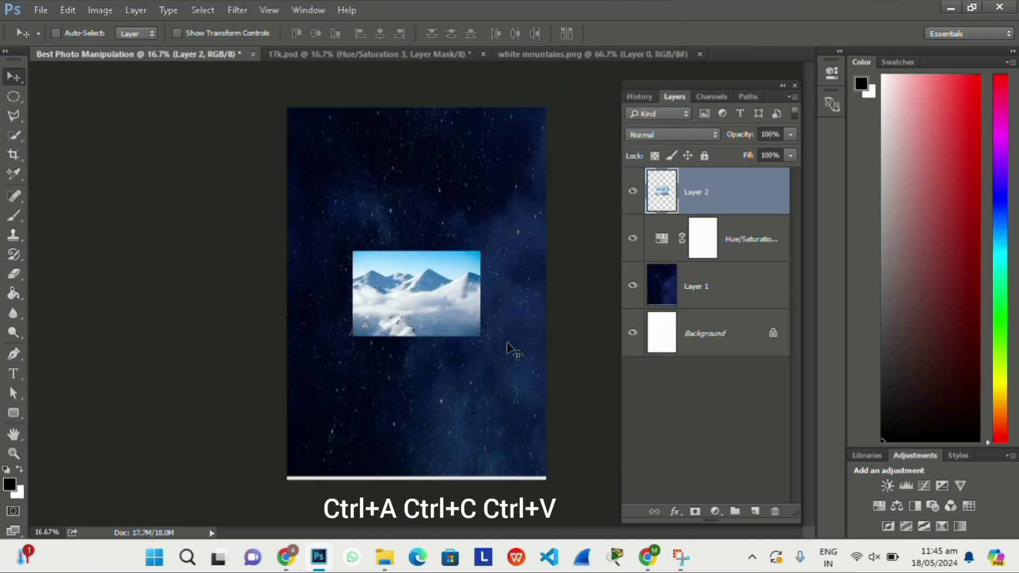
Scale the mountain layer to the full canvas width and make it taller.
key(ctrl+t)
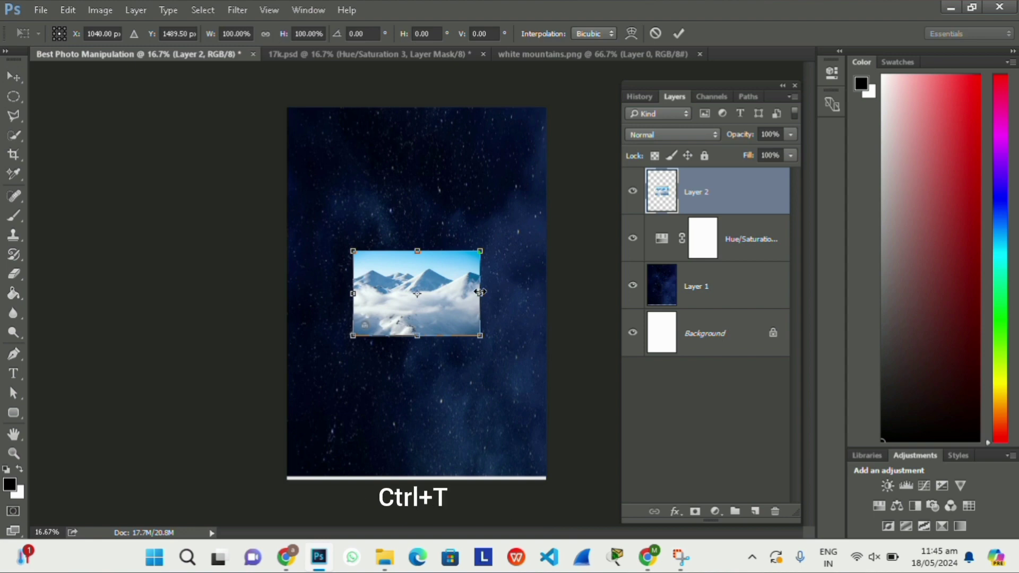
drag(480, 292, 547, 293)
drag(417, 336, 430, 432)
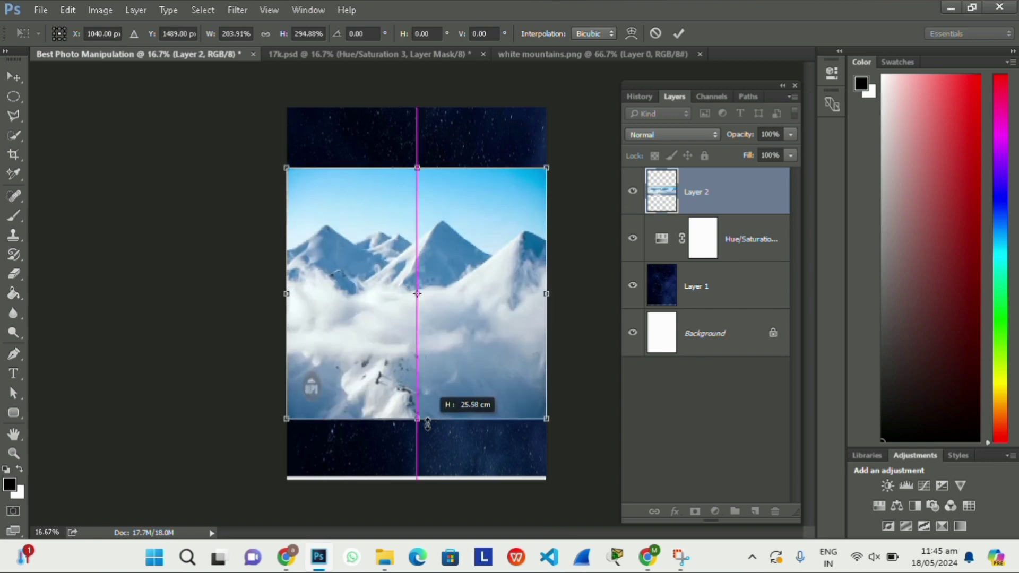
key(Return)
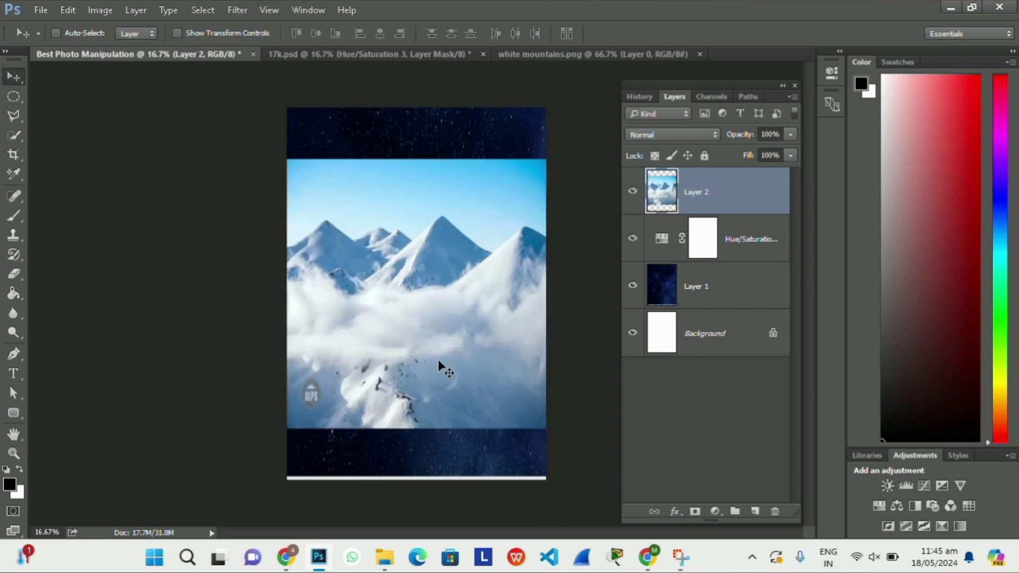
Erase the mountain photo's blue sky and lower part with a size-500 eraser.
key(e)
key(bracketright)
key(bracketright)
key(bracketright)
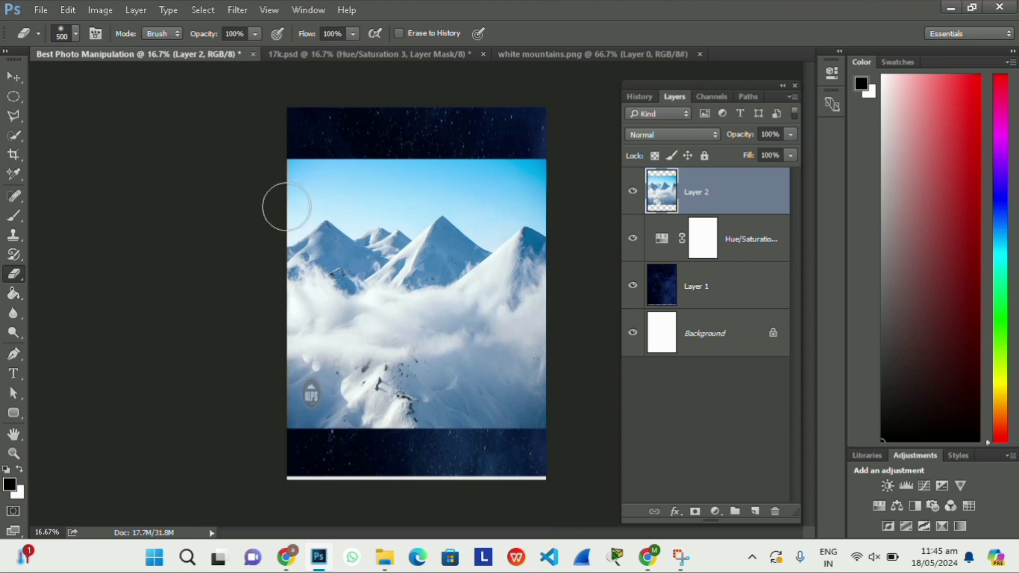
mouse_move(285, 205)
mouse_down()
mouse_move(282, 166)
mouse_move(446, 159)
mouse_move(343, 177)
mouse_move(531, 175)
mouse_up()
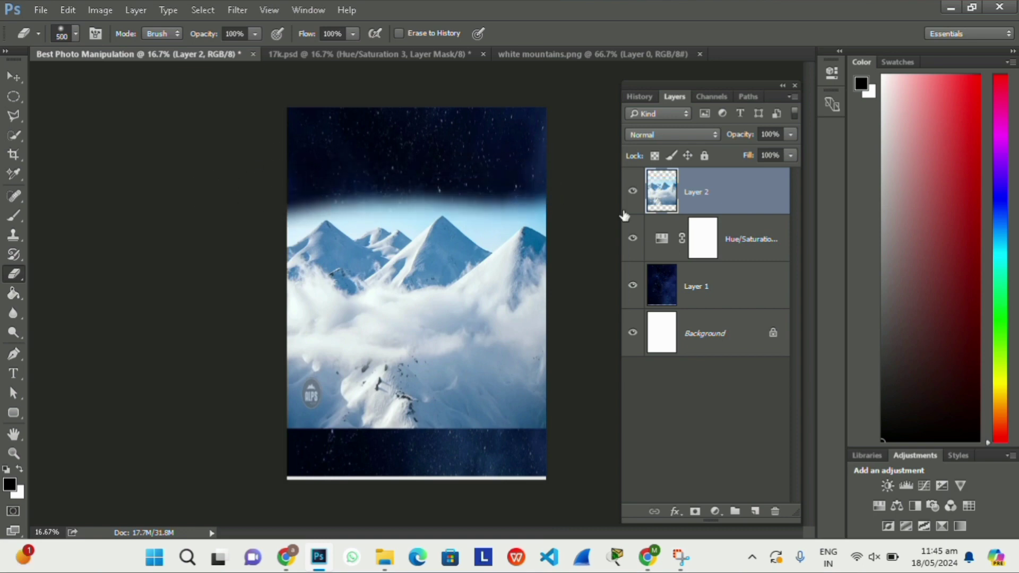
mouse_move(555, 390)
mouse_down()
mouse_move(533, 414)
mouse_move(275, 400)
mouse_move(478, 364)
mouse_move(572, 370)
mouse_move(173, 396)
mouse_up()
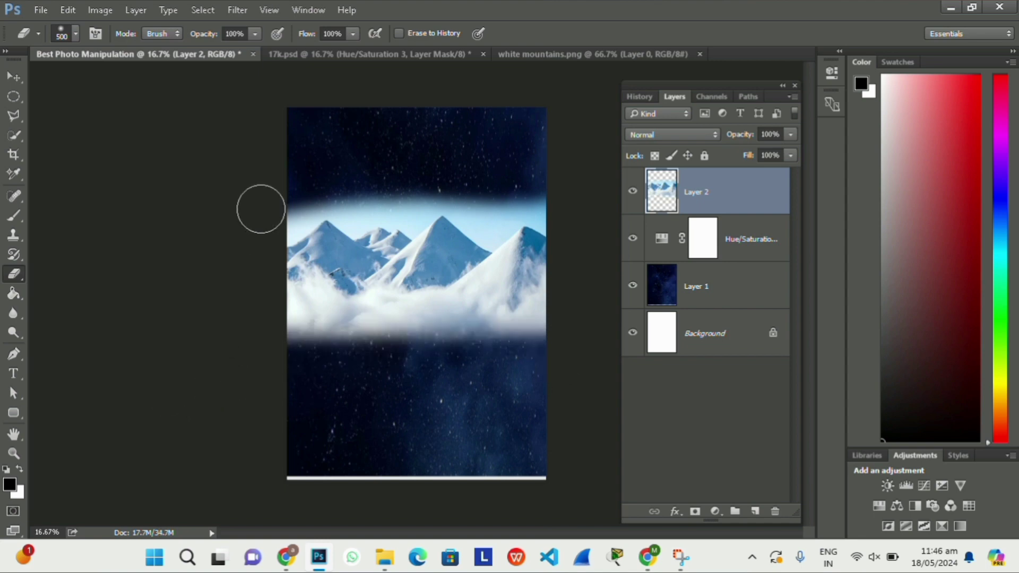
mouse_move(293, 209)
mouse_down()
mouse_move(325, 191)
mouse_move(352, 206)
mouse_move(448, 187)
mouse_move(485, 211)
mouse_move(566, 193)
mouse_move(550, 205)
mouse_move(514, 196)
mouse_move(499, 216)
mouse_move(387, 218)
mouse_move(409, 198)
mouse_move(388, 210)
mouse_move(296, 211)
mouse_up()
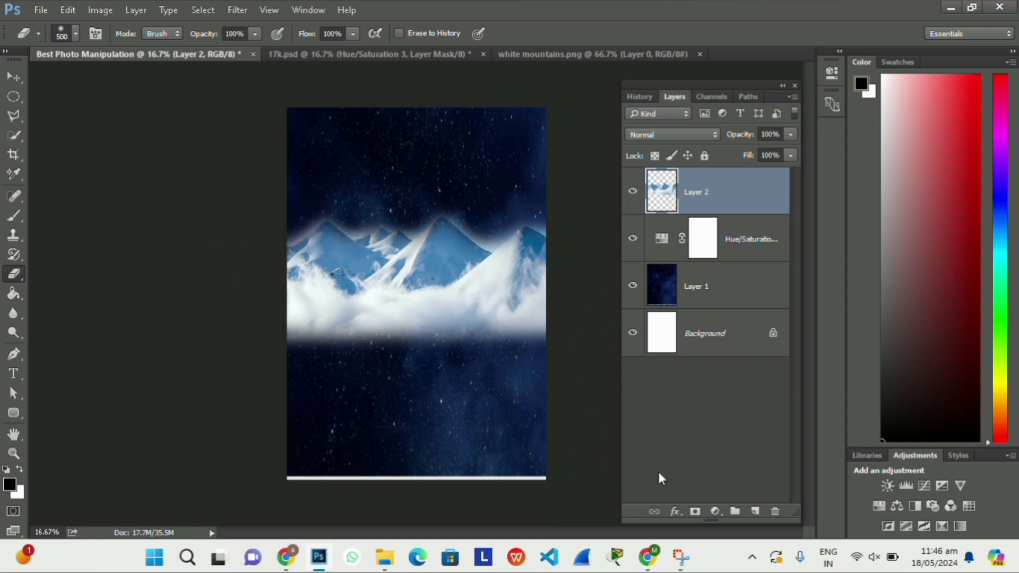
Add a Hue/Saturation adjustment layer above the mountains with Hue set to +7.
click(715, 512)
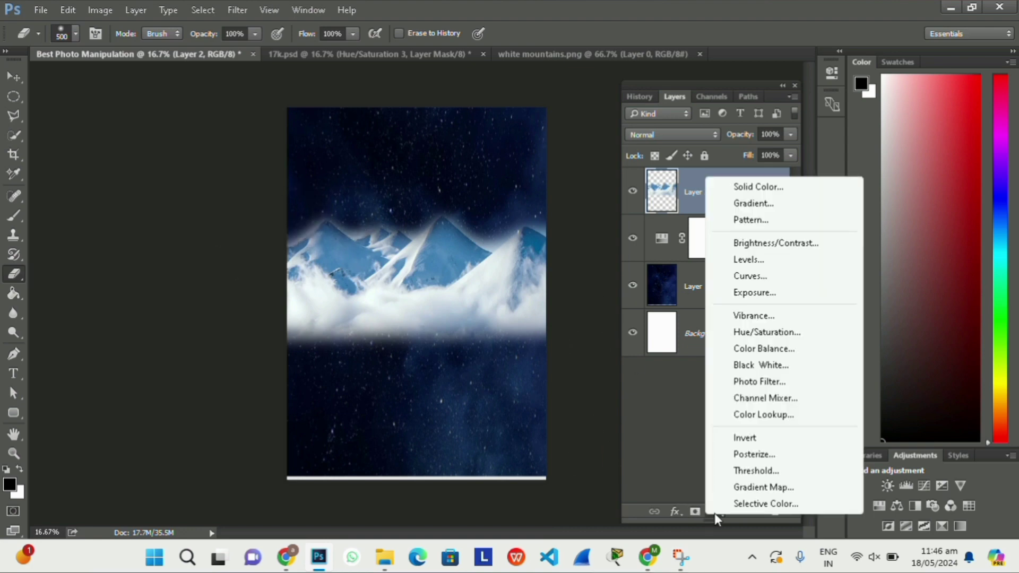
click(754, 333)
mouse_move(702, 165)
mouse_down()
mouse_move(684, 167)
mouse_move(702, 163)
mouse_up()
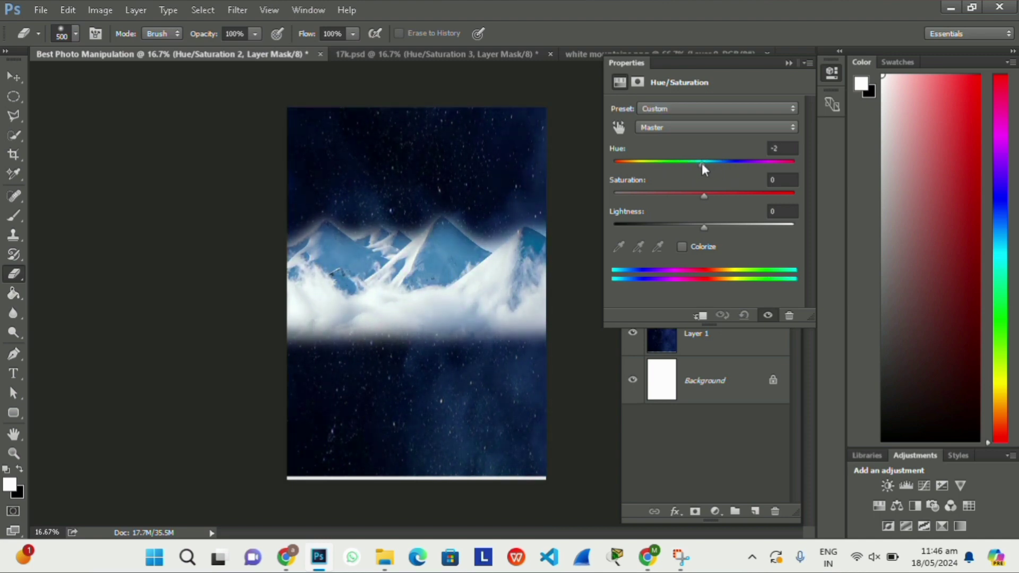
drag(702, 164, 711, 167)
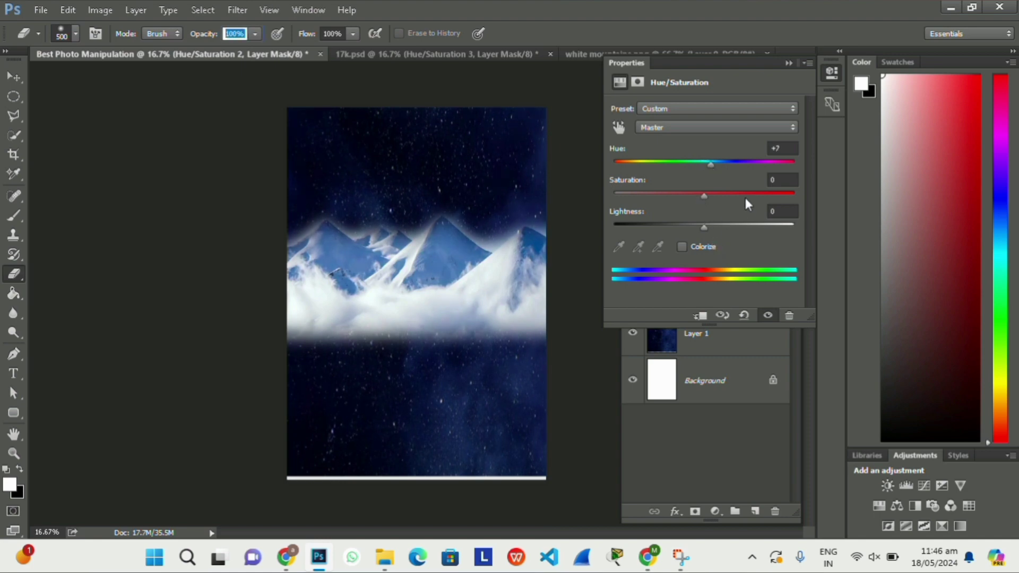
click(787, 61)
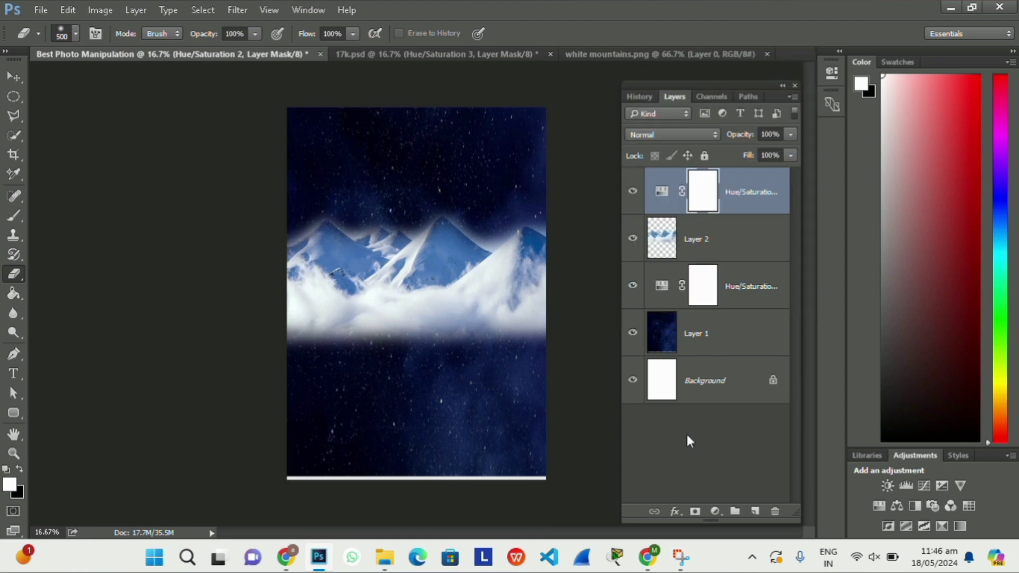
Open yellow grass.jpg, copy it, and paste it into the composite as Layer 3.
text(yee)
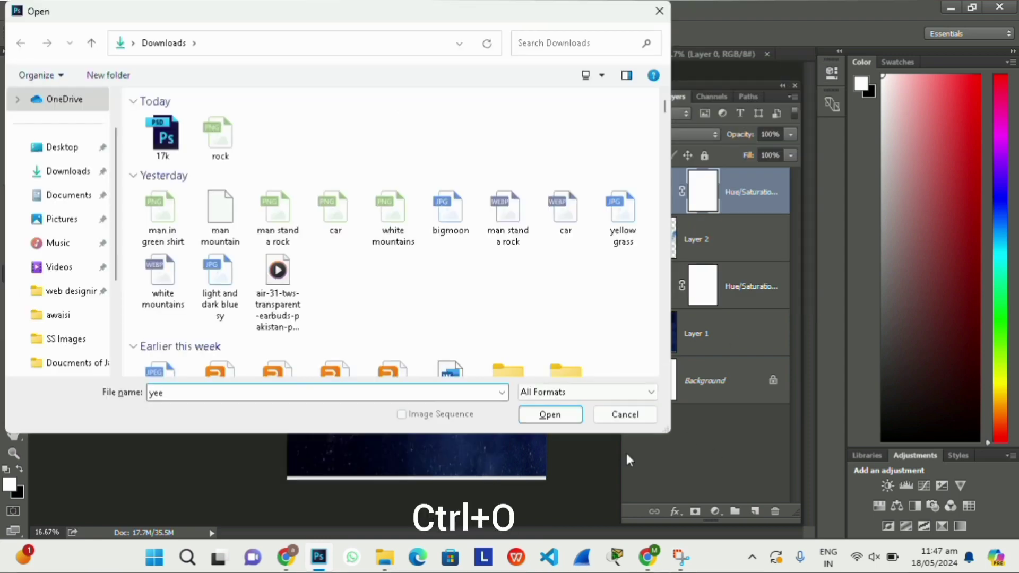
text(l)
key(Down)
key(Down)
key(Down)
key(Down)
key(Return)
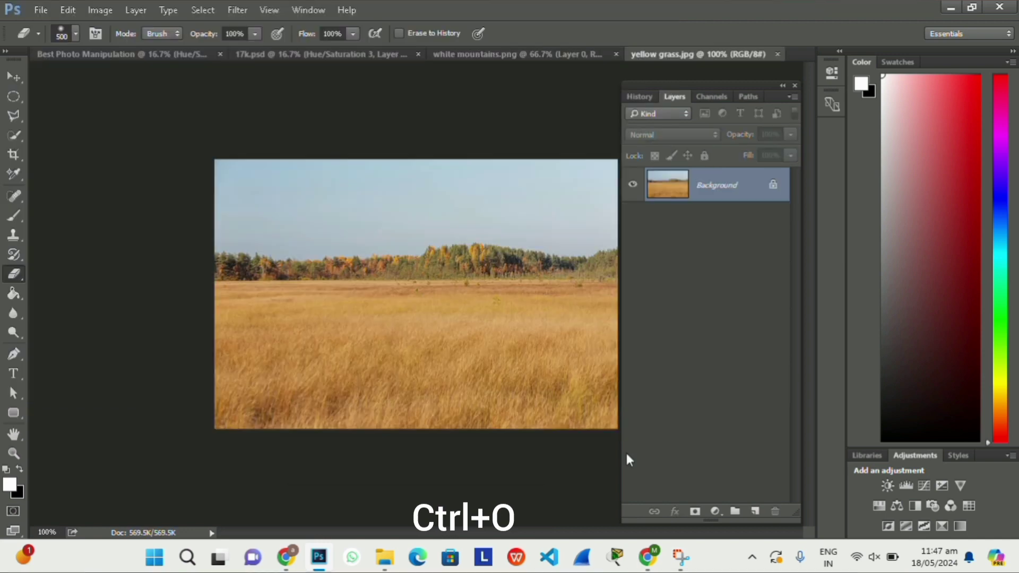
key(ctrl+a)
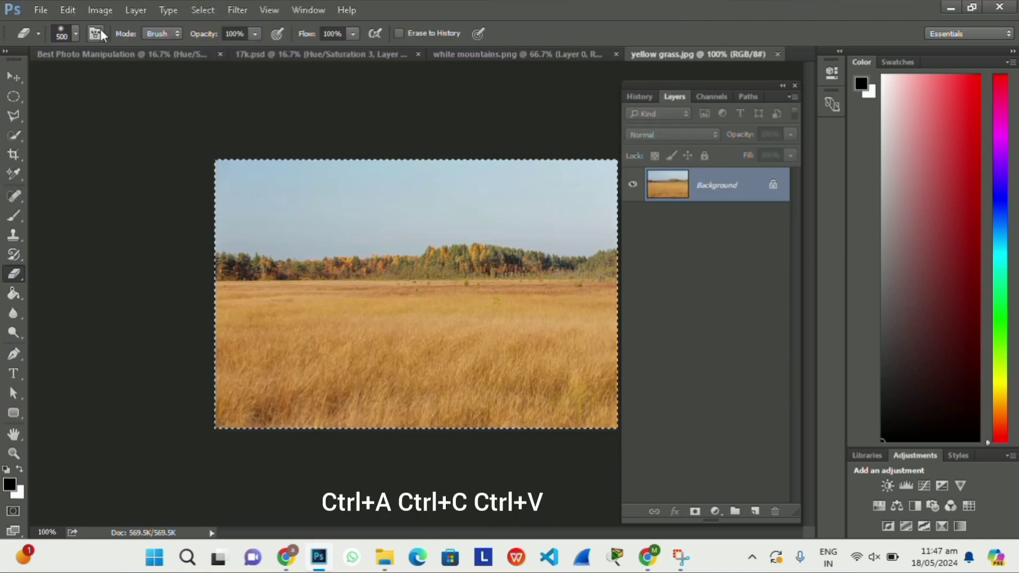
key(ctrl+c)
click(110, 54)
key(ctrl+v)
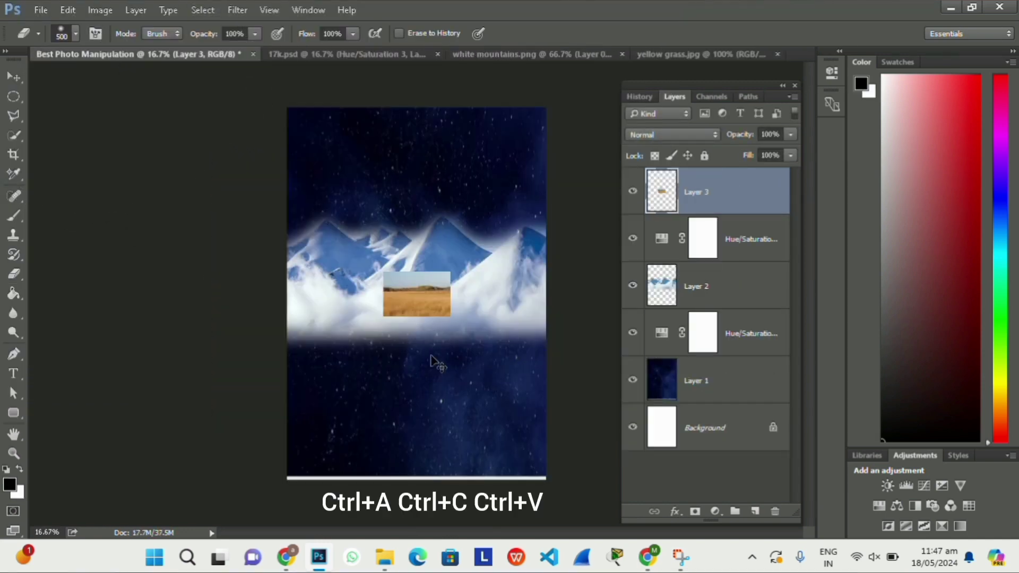
Stretch the grass layer to full canvas width and move it toward the lower half.
key(ctrl+t)
drag(417, 317, 417, 386)
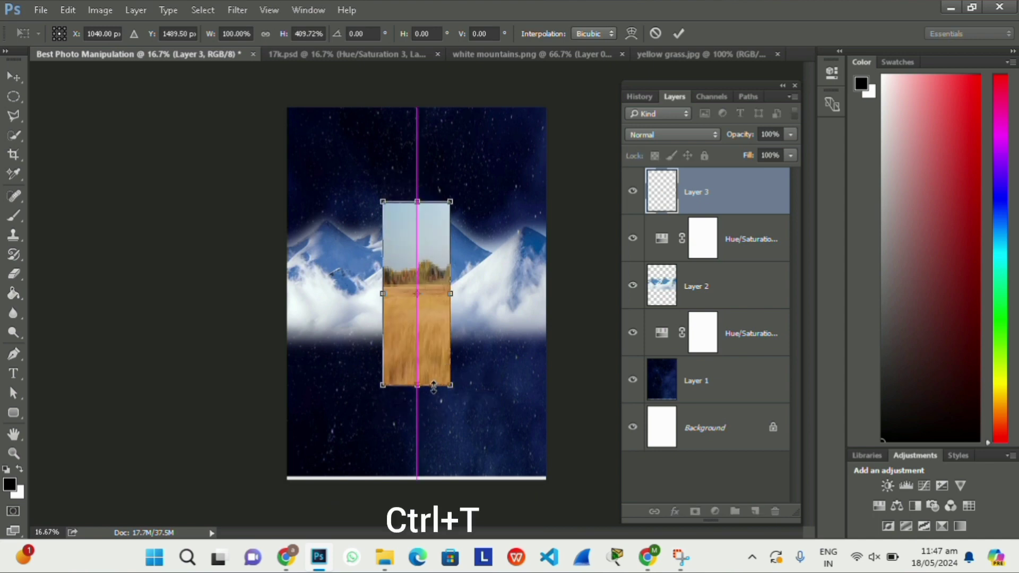
drag(450, 292, 547, 292)
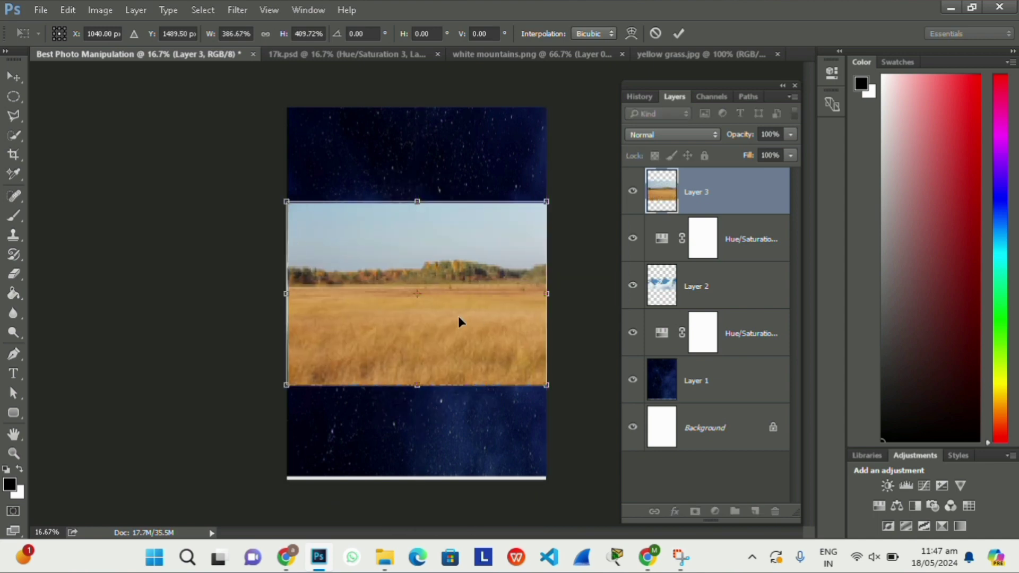
mouse_move(460, 321)
mouse_down()
mouse_move(460, 445)
mouse_move(462, 402)
mouse_up()
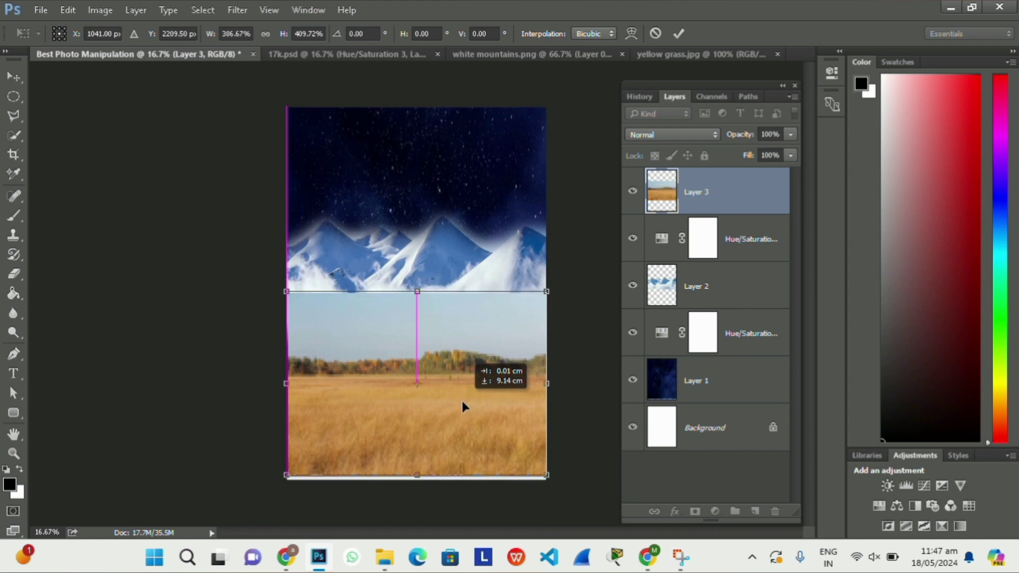
Commit the grass resize, move the layer up, and erase its sky to reveal the mountains.
key(Return)
key(e)
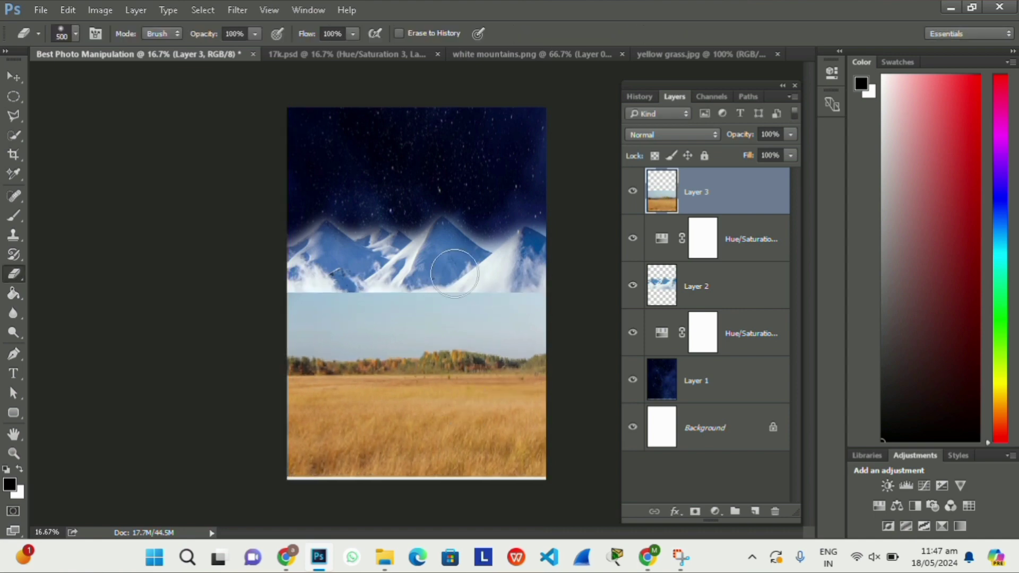
key(v)
drag(451, 324, 451, 250)
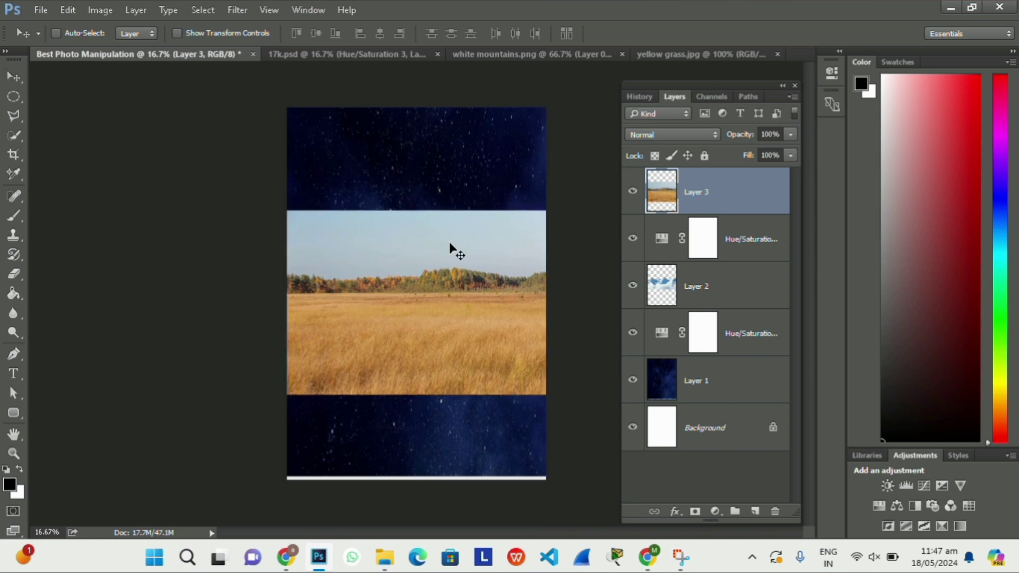
key(e)
mouse_move(261, 212)
mouse_down()
mouse_move(404, 226)
mouse_move(200, 252)
mouse_move(549, 267)
mouse_move(166, 305)
mouse_up()
Move the grass layer down and adjust its height from the top edge.
key(ctrl+t)
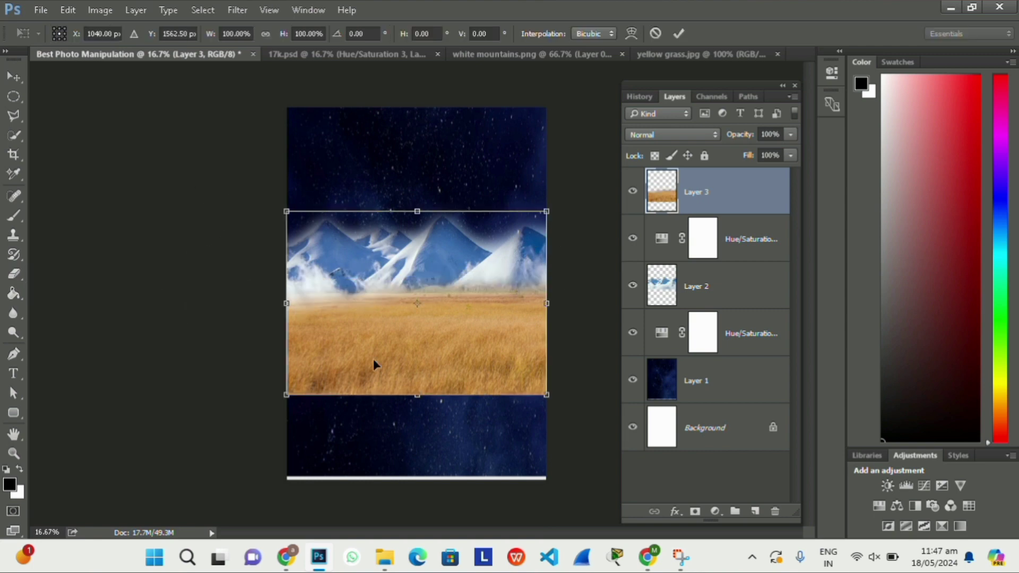
mouse_move(373, 359)
mouse_down()
mouse_move(409, 409)
mouse_move(408, 446)
mouse_up()
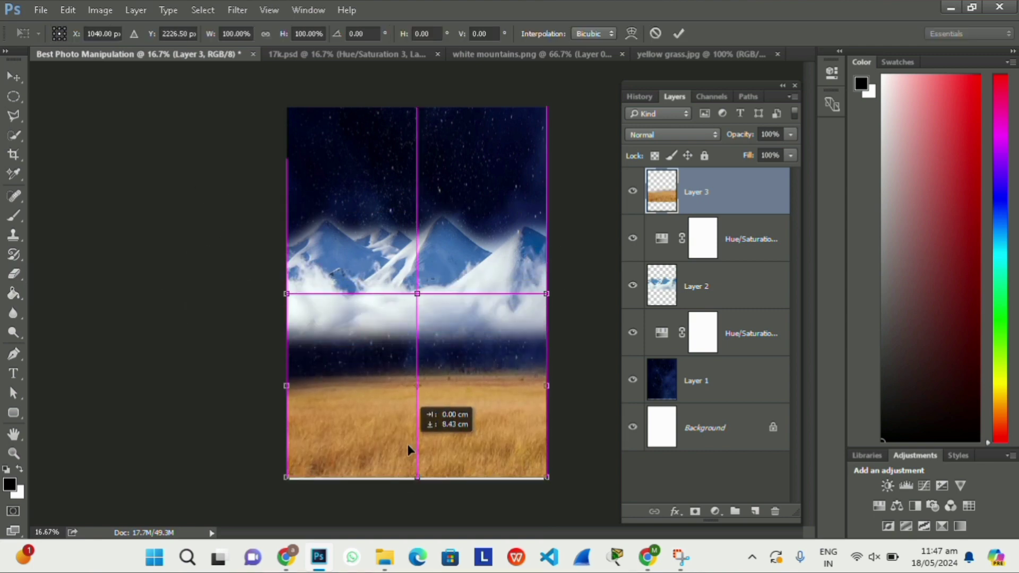
key(Return)
key(ctrl+t)
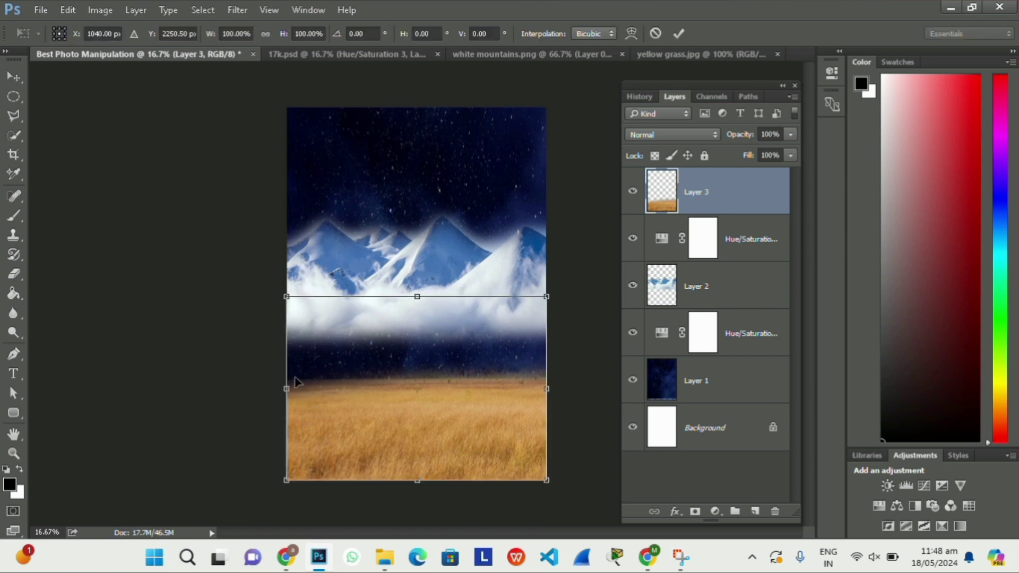
drag(415, 298, 388, 186)
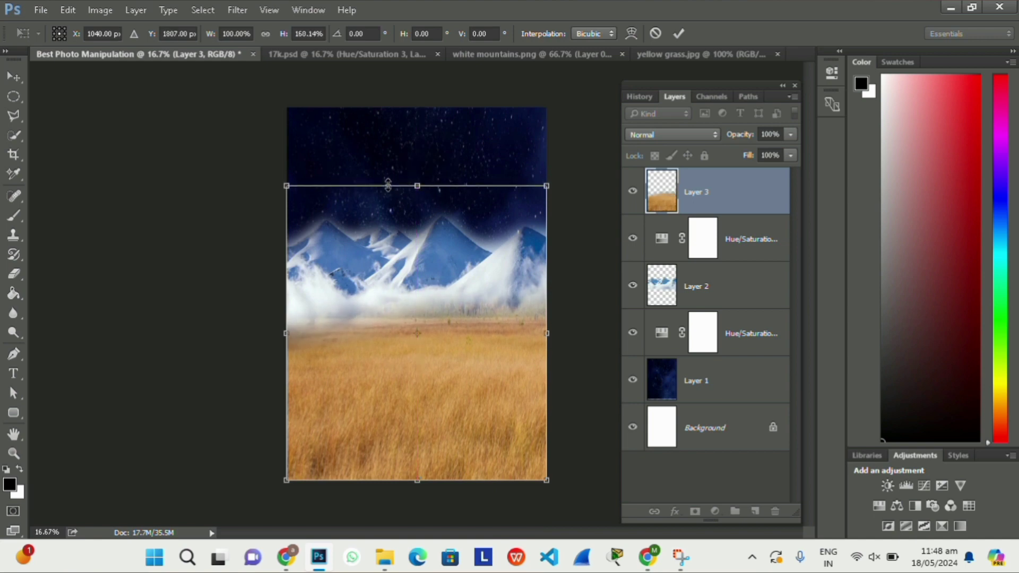
key(Return)
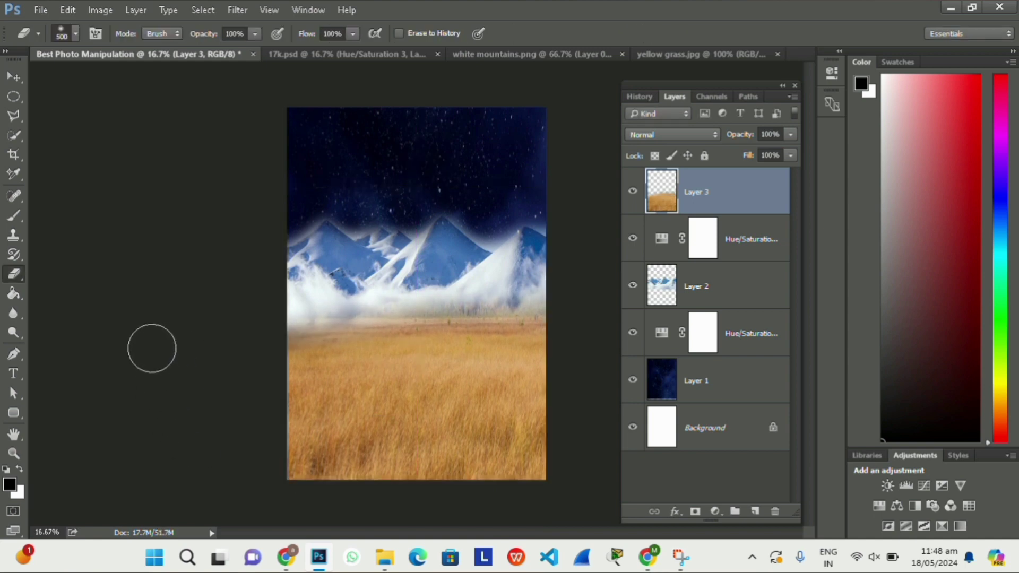
key(ctrl+t)
drag(347, 184, 322, 207)
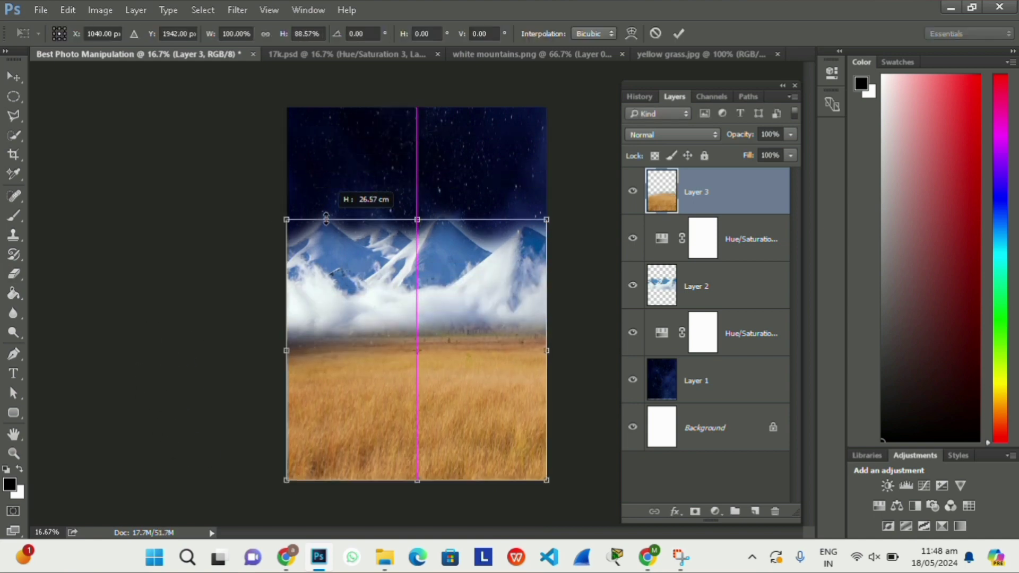
key(Return)
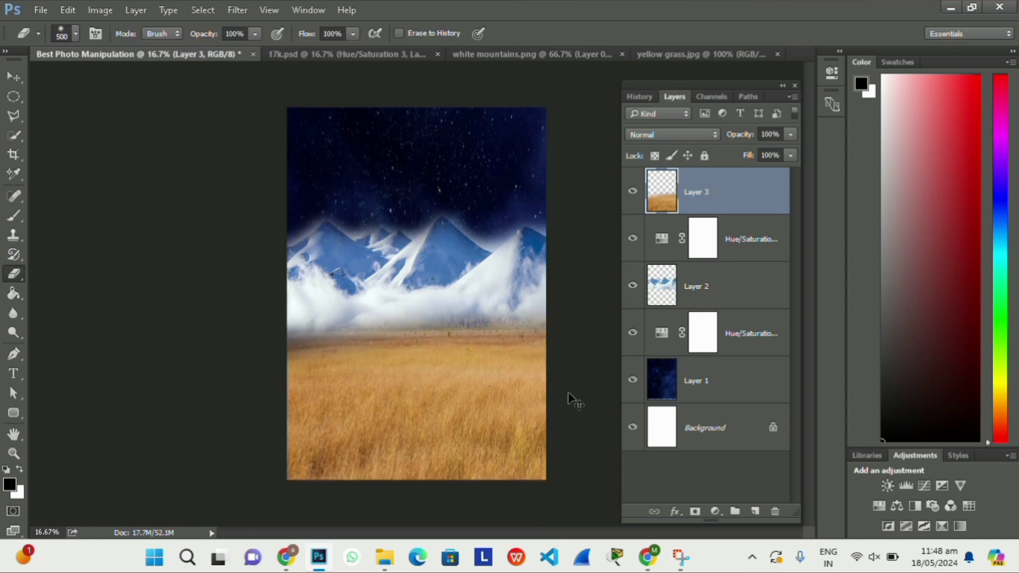
Undo the last grass resize and stretch its top edge slightly upward instead.
key(ctrl+z)
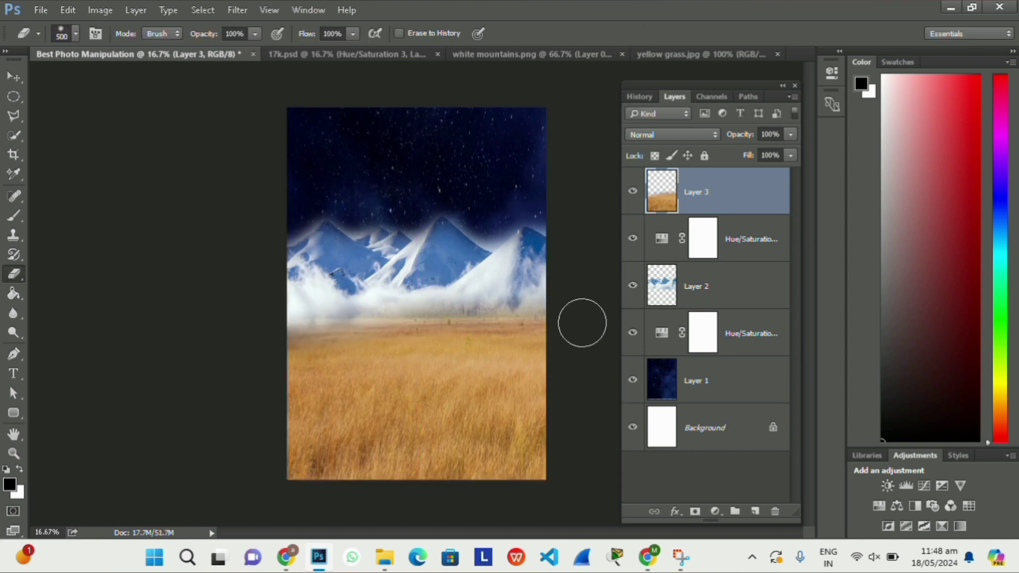
key(ctrl+z)
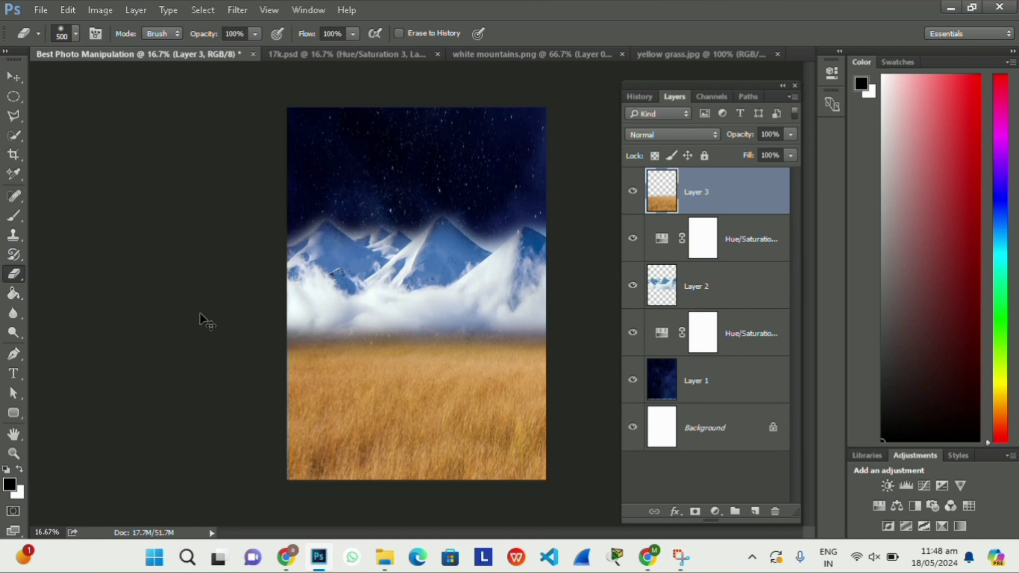
key(ctrl+z)
key(ctrl+t)
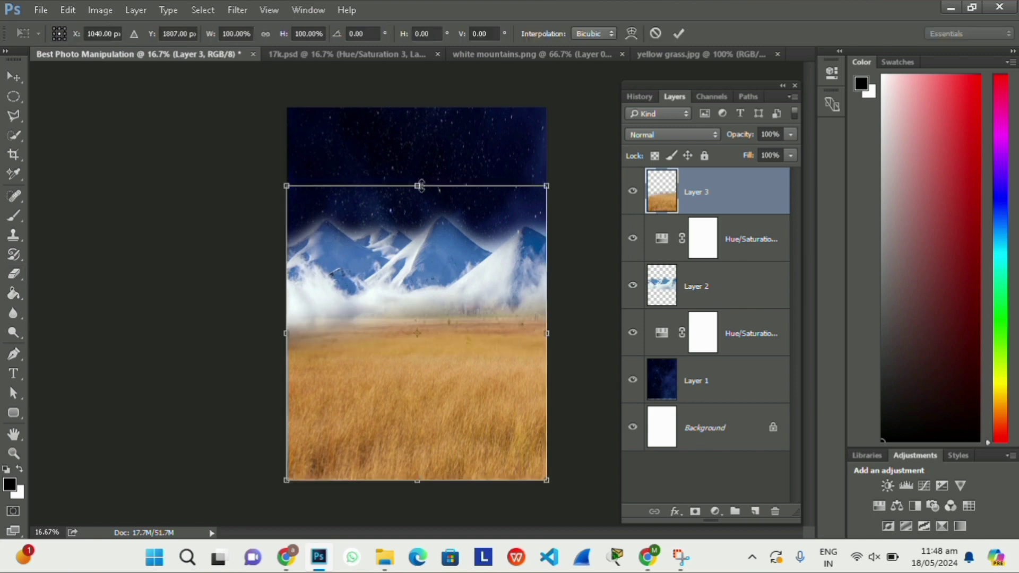
drag(419, 186, 419, 168)
key(Return)
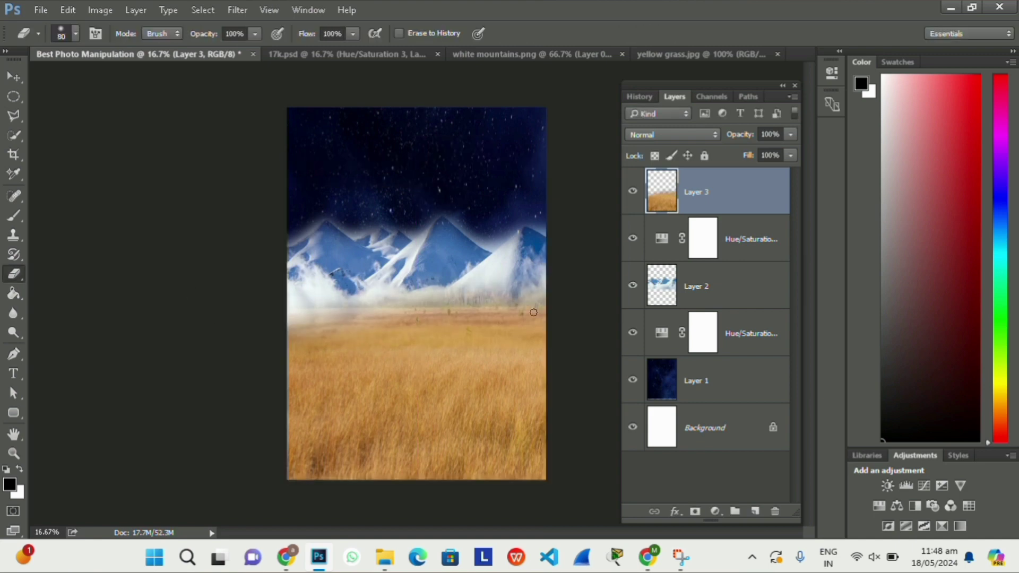
Erase the grass top edge into the white mist, lowering its top and removing the greyish edge.
drag(554, 317, 143, 318)
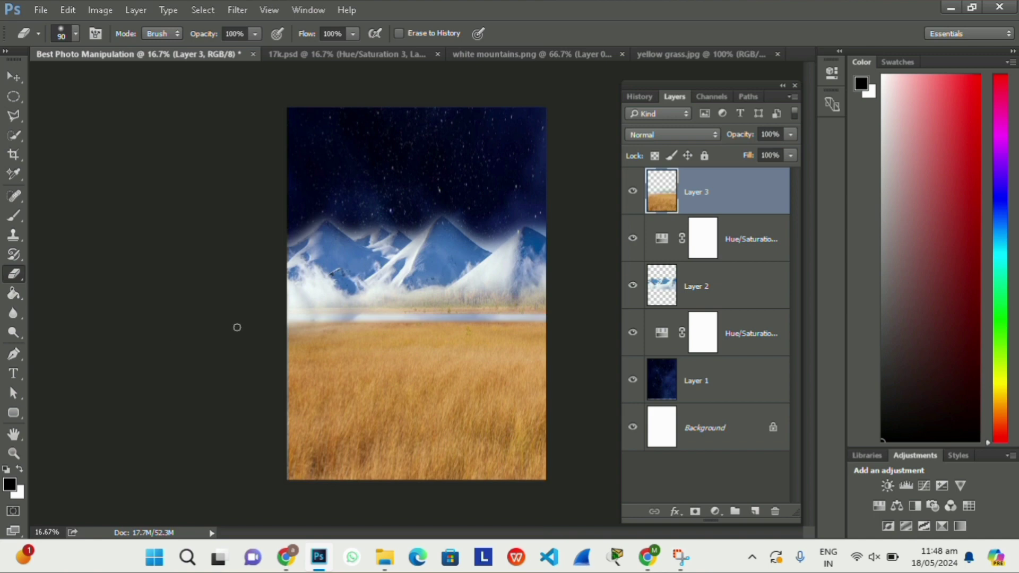
mouse_move(286, 312)
mouse_down()
mouse_move(594, 297)
mouse_move(230, 321)
mouse_up()
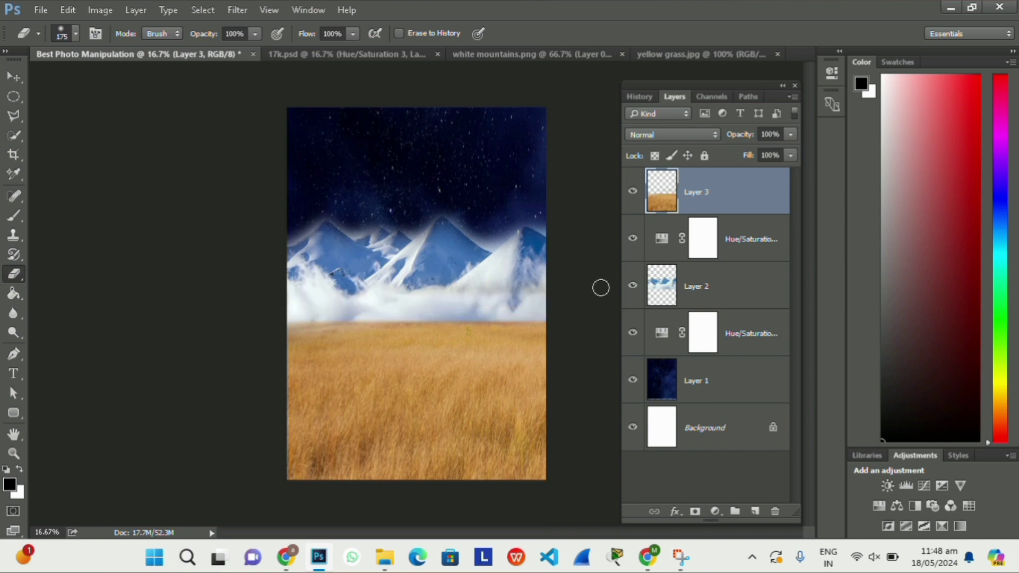
click(635, 200)
key(ctrl+t)
drag(417, 107, 421, 173)
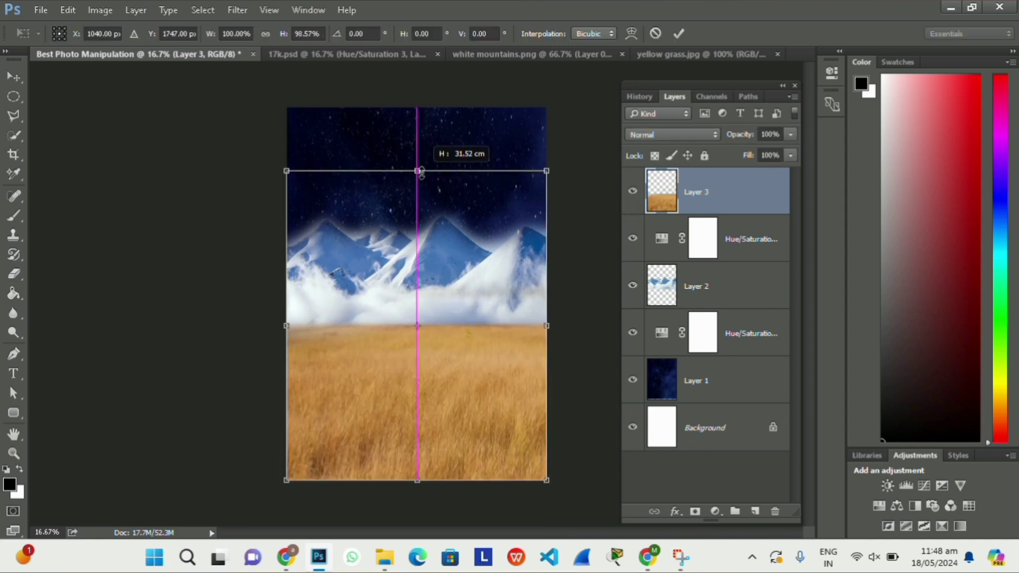
key(e)
key(Return)
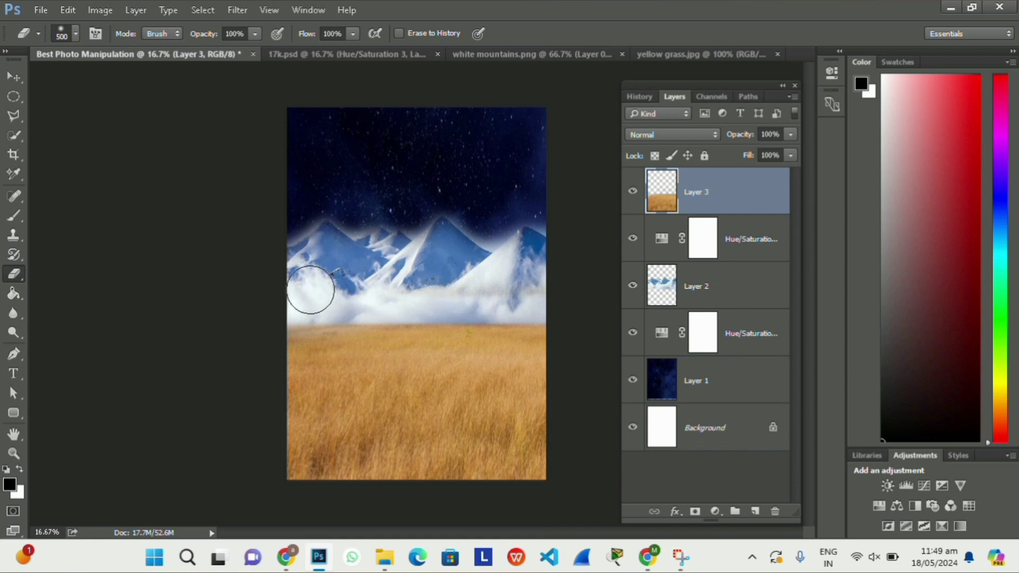
drag(311, 289, 587, 287)
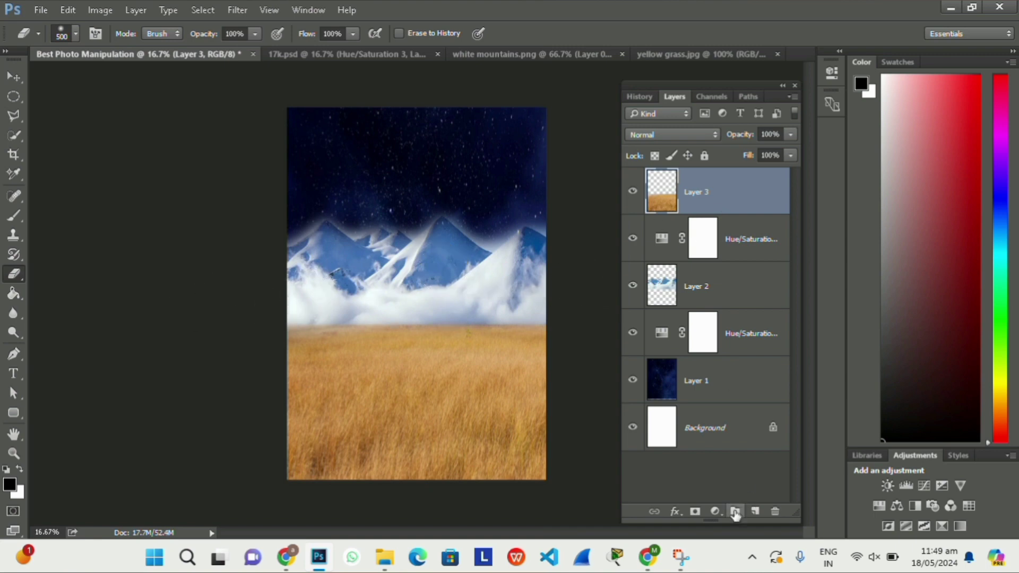
Add a top Hue/Saturation layer set to Hue -6, Saturation -12, Lightness -16.
click(716, 512)
click(749, 331)
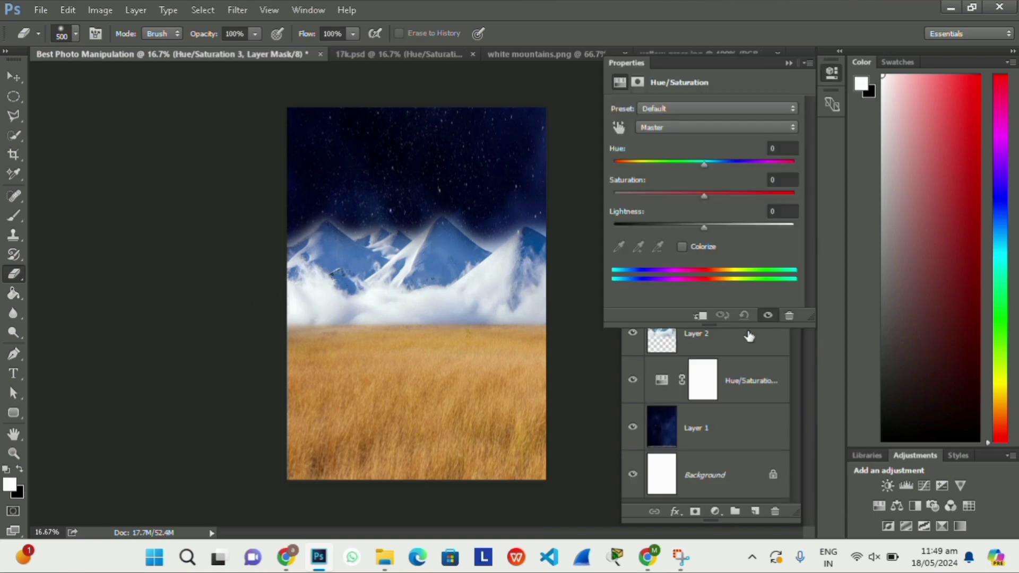
mouse_move(703, 164)
mouse_down()
mouse_move(661, 168)
mouse_move(714, 166)
mouse_move(699, 167)
mouse_move(693, 195)
mouse_move(674, 197)
mouse_move(689, 196)
mouse_move(678, 230)
mouse_move(690, 228)
mouse_up()
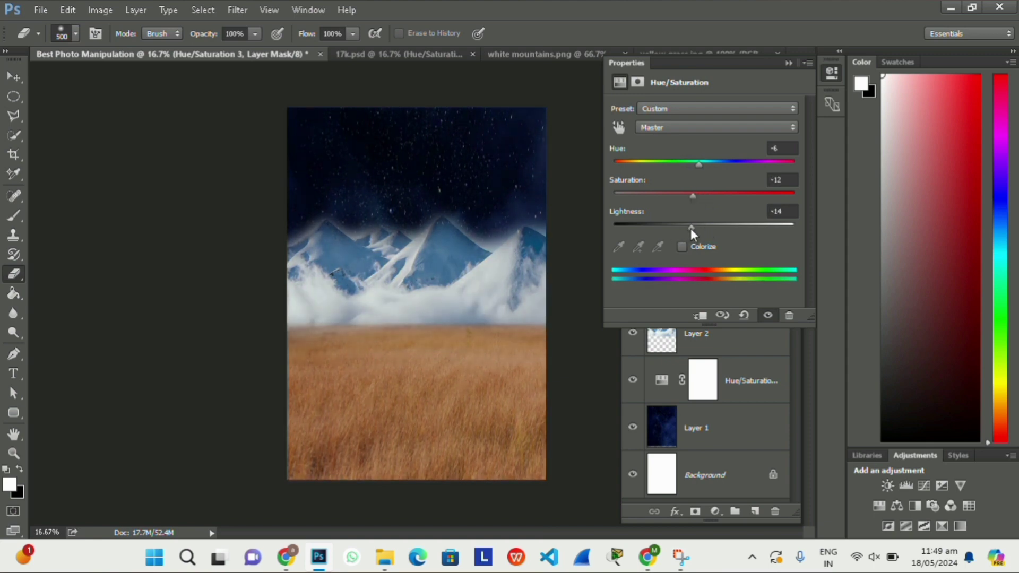
click(790, 63)
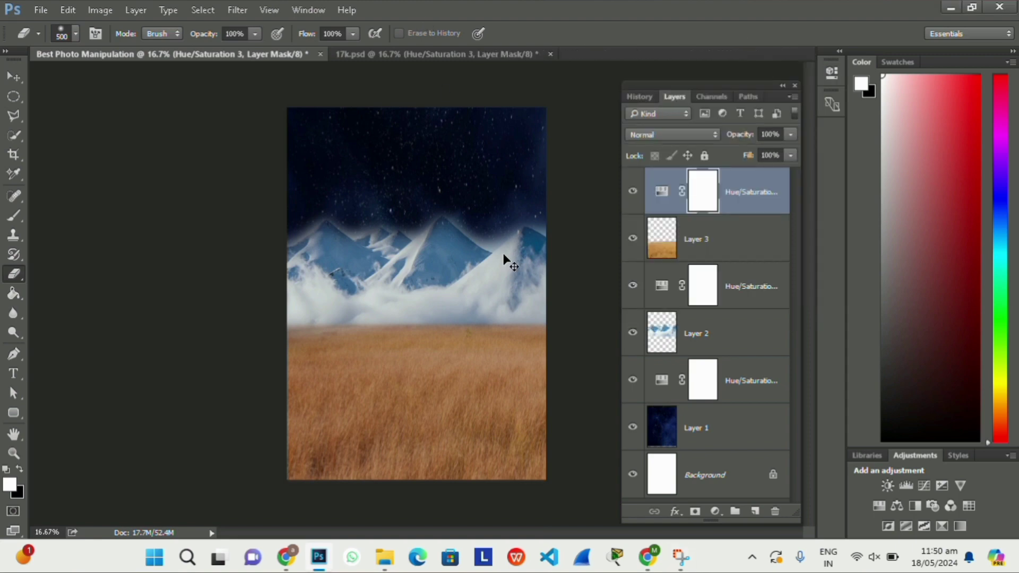
Create an empty Layer 4 and switch to the Brush tool with black as the foreground colour.
key(ctrl+shift+n)
key(Return)
key(x)
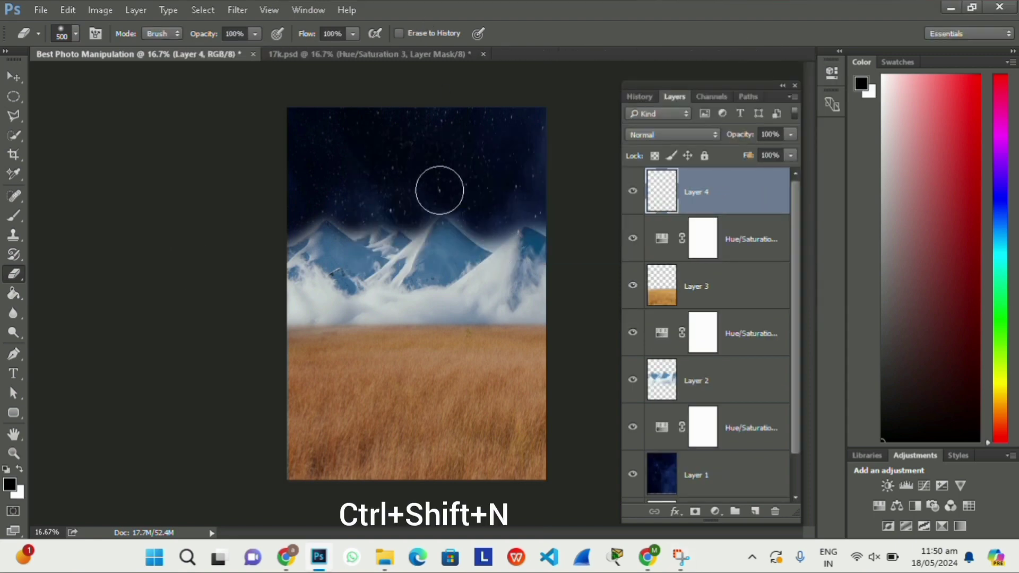
key(b)
Browse the brush presets and select the 36 px cloud brush.
right_click(446, 191)
scroll(538, 467, down, 2)
scroll(538, 467, down, 2)
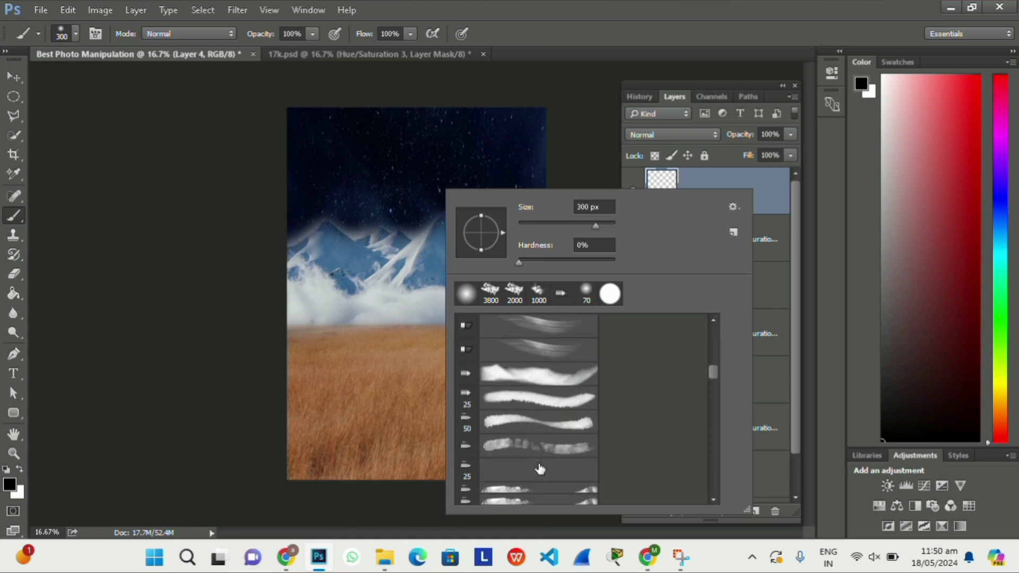
scroll(538, 468, down, 2)
mouse_move(526, 481)
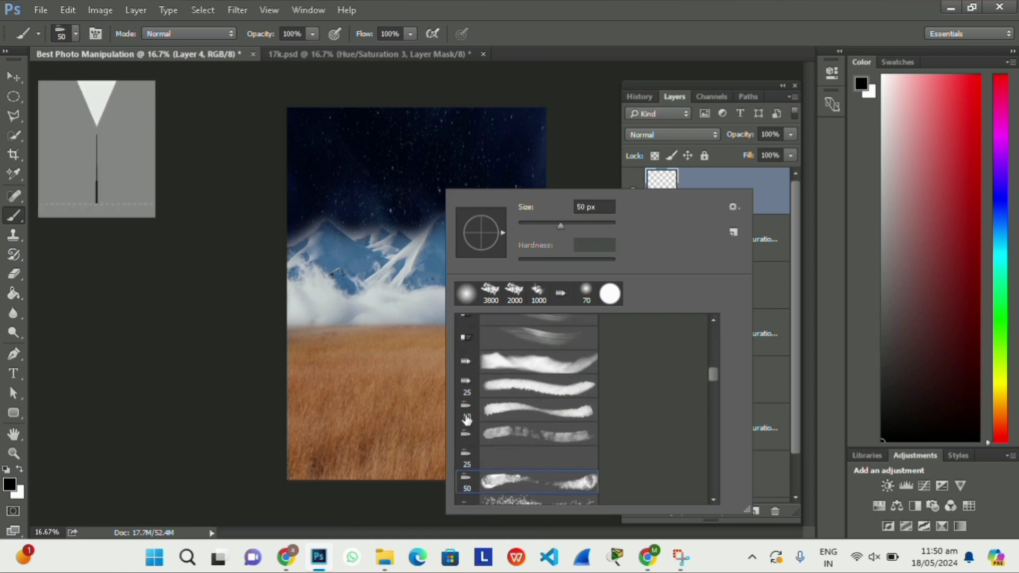
click(467, 420)
click(466, 390)
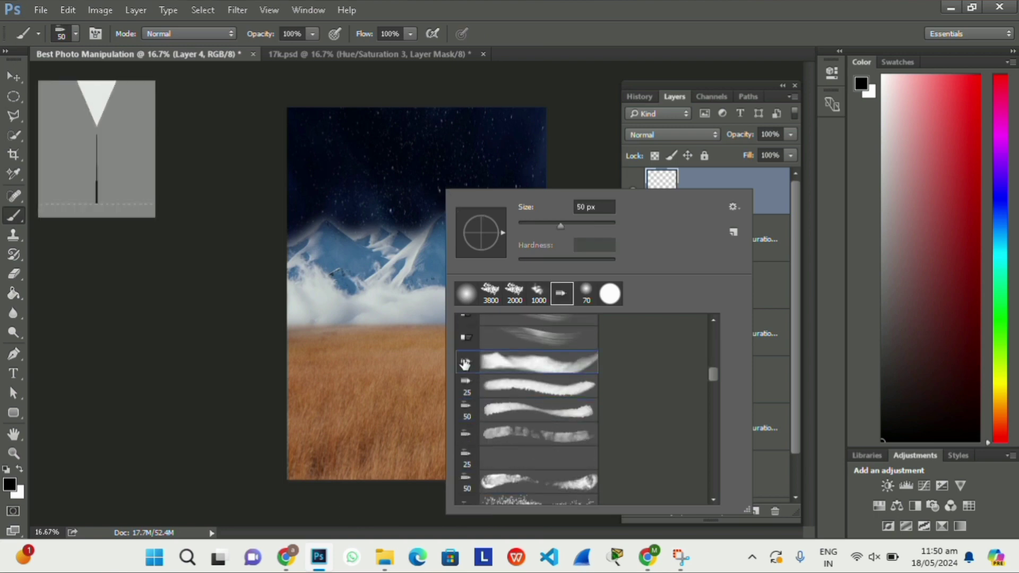
scroll(545, 453, down, 3)
click(473, 390)
click(466, 410)
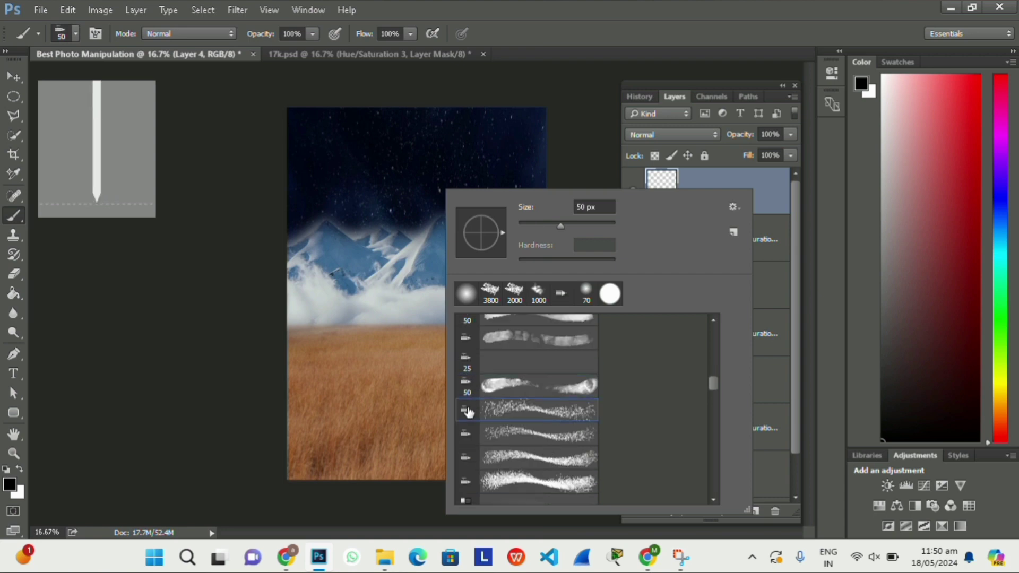
click(465, 439)
scroll(547, 461, down, 1)
scroll(547, 461, down, 3)
scroll(525, 457, down, 3)
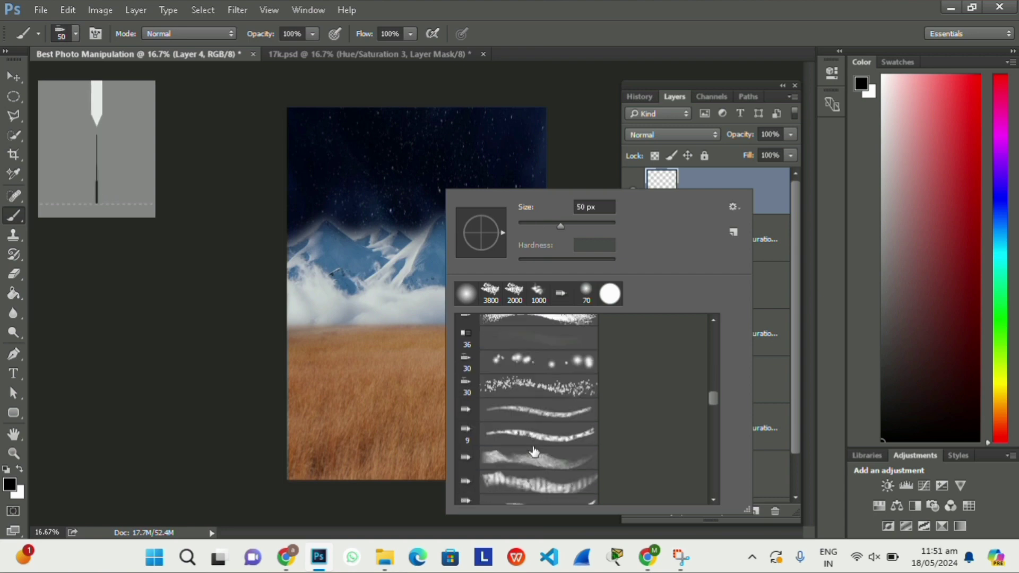
scroll(531, 449, down, 1)
click(465, 411)
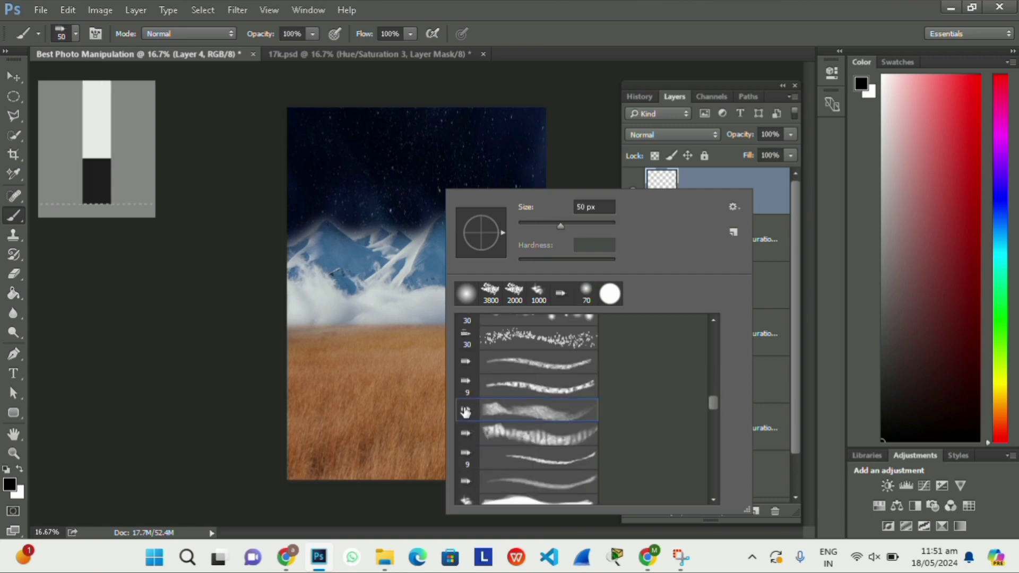
click(467, 433)
scroll(526, 444, down, 3)
scroll(526, 443, down, 3)
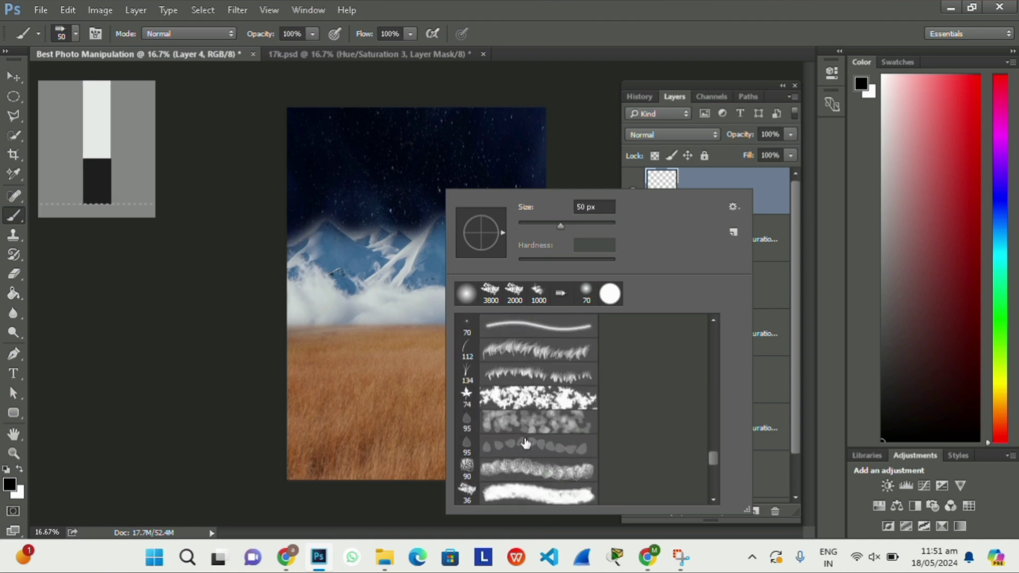
scroll(518, 451, down, 1)
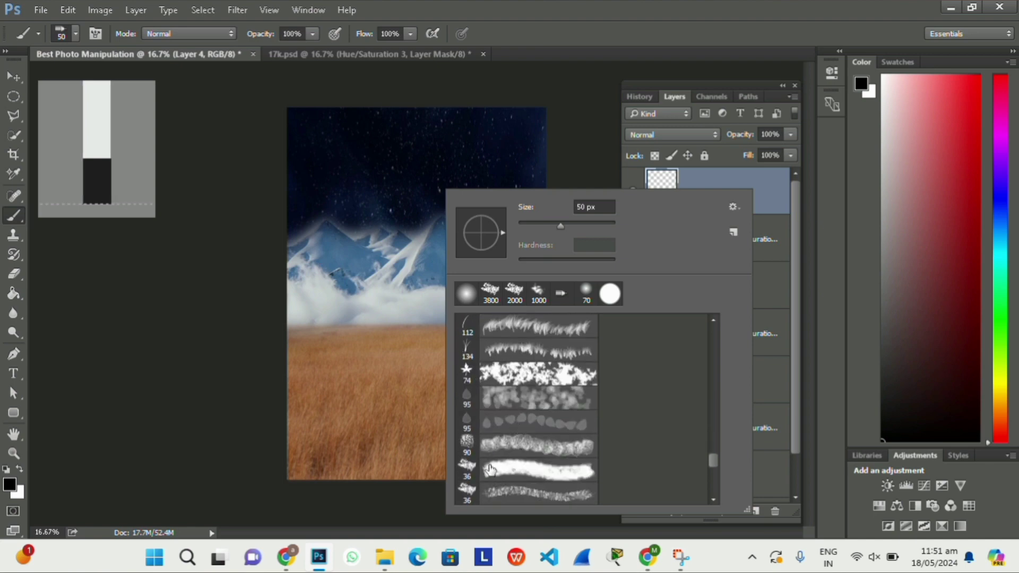
click(491, 470)
Enlarge the cloud brush to 2400 px, undoing a trial dark stamp.
key(Return)
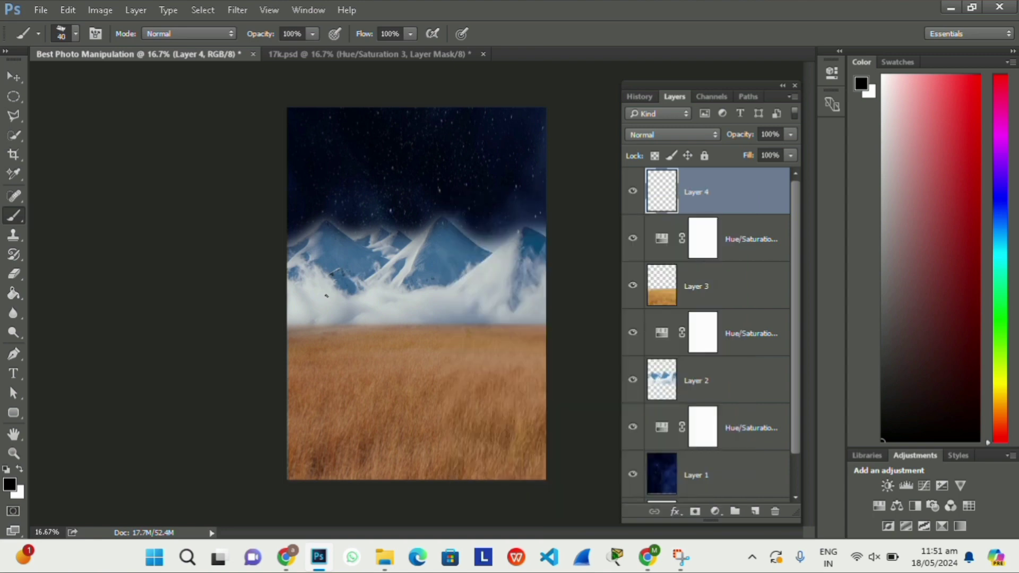
right_click(416, 220)
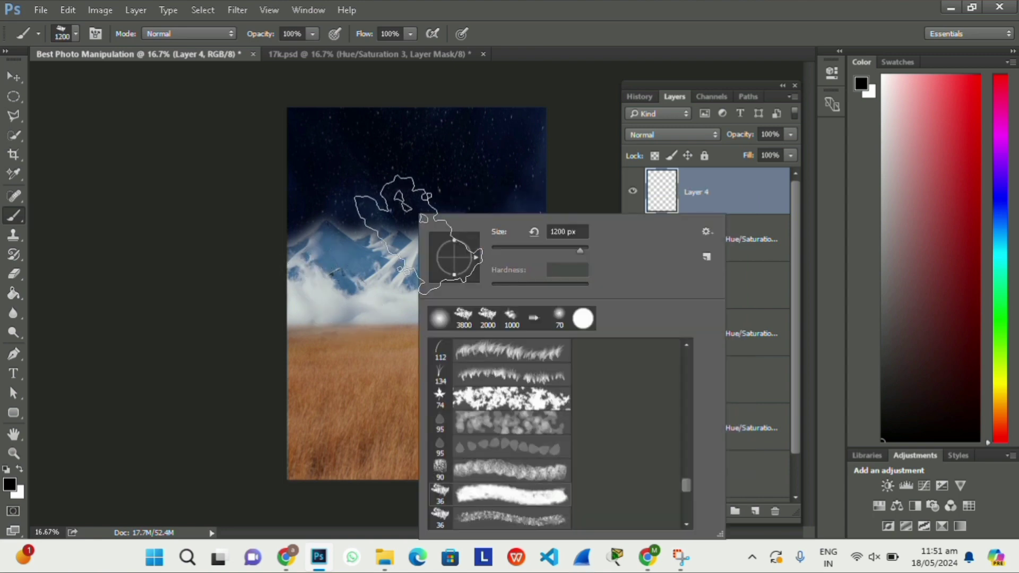
click(358, 274)
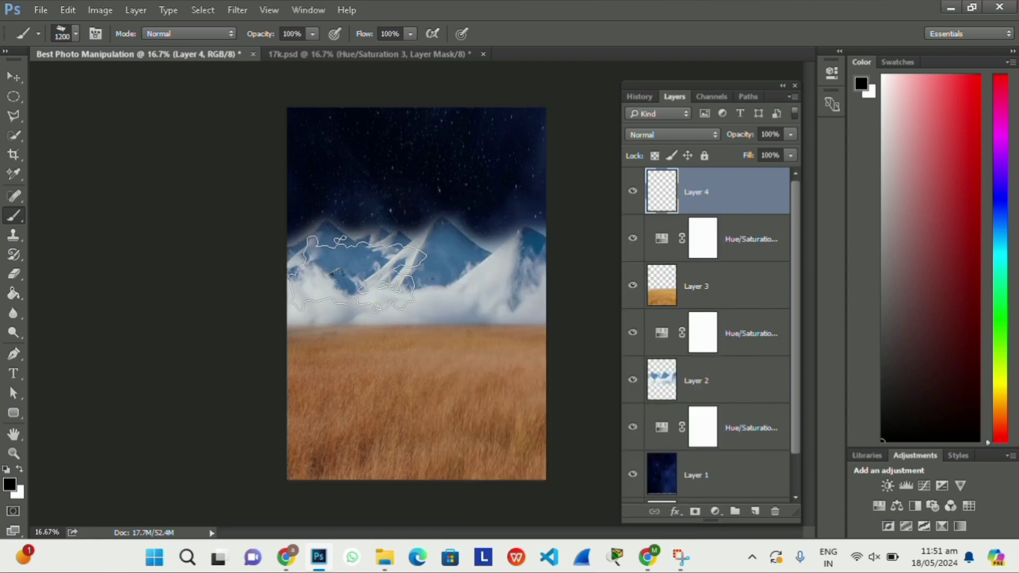
key(bracketright)
key(bracketright)
key(bracketright)
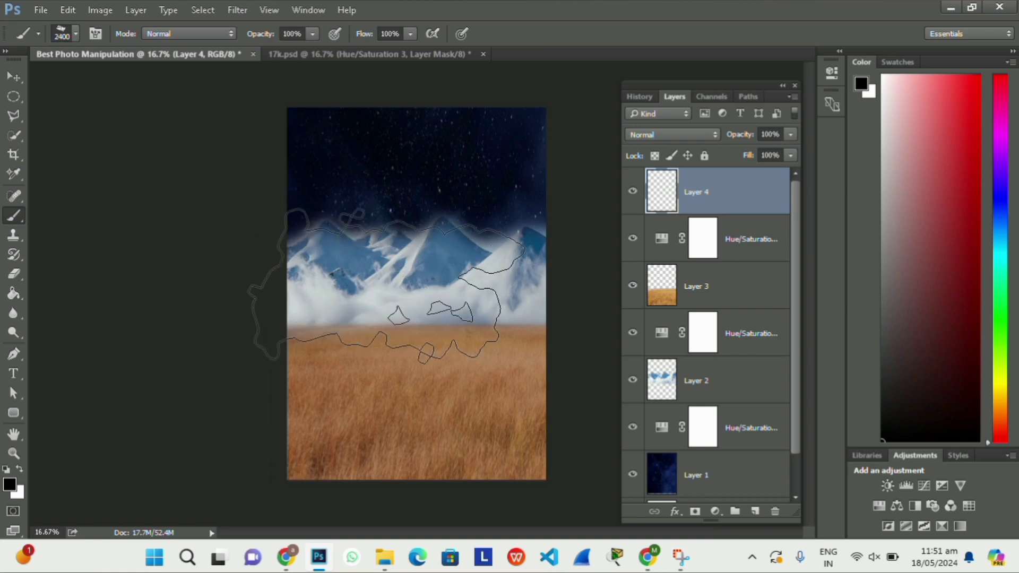
click(390, 279)
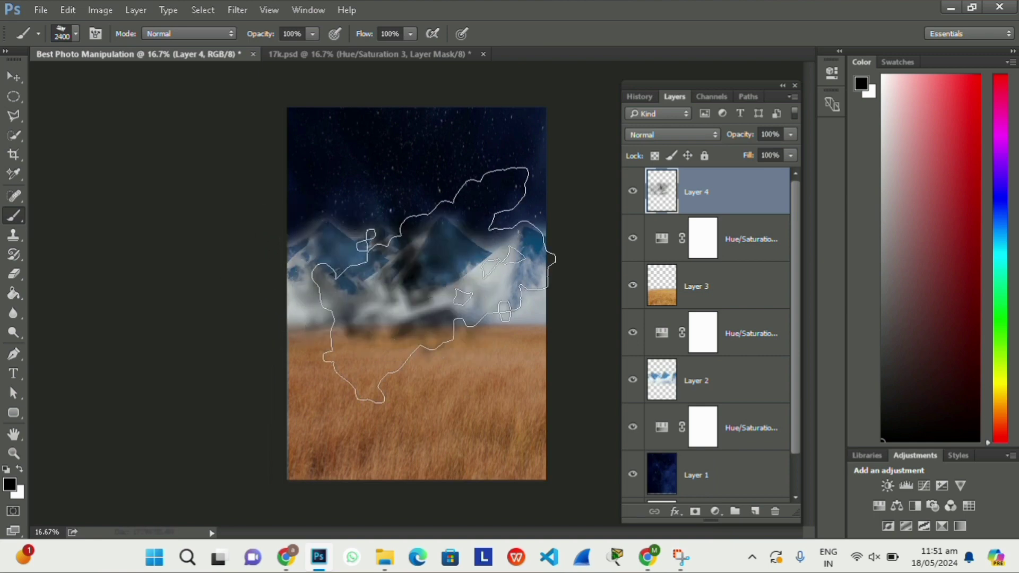
key(ctrl+z)
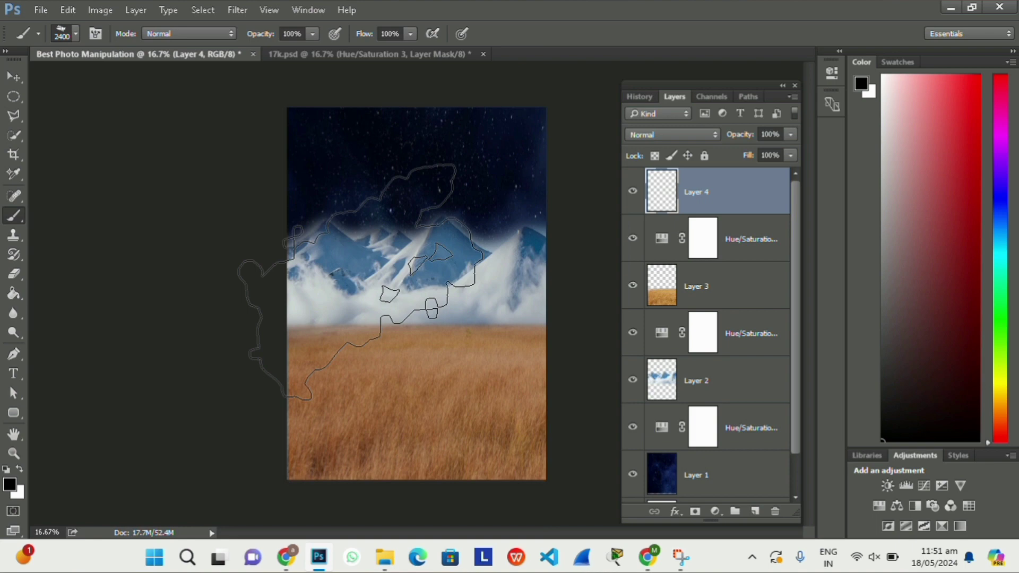
Switch to white, rotate the brush tip, and stamp white clouds over the mountains.
key(x)
right_click(443, 217)
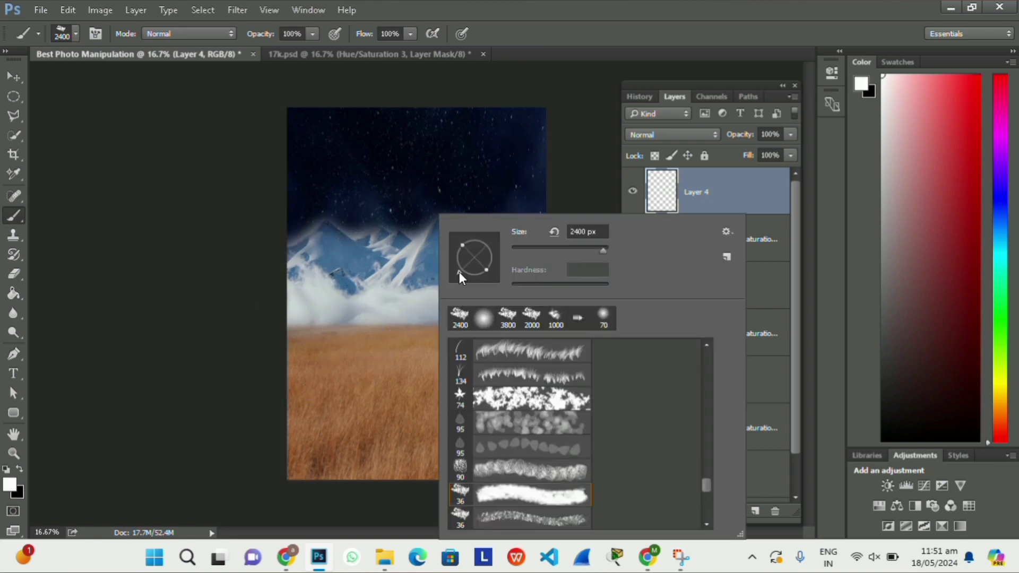
drag(460, 272, 451, 264)
click(393, 276)
click(424, 274)
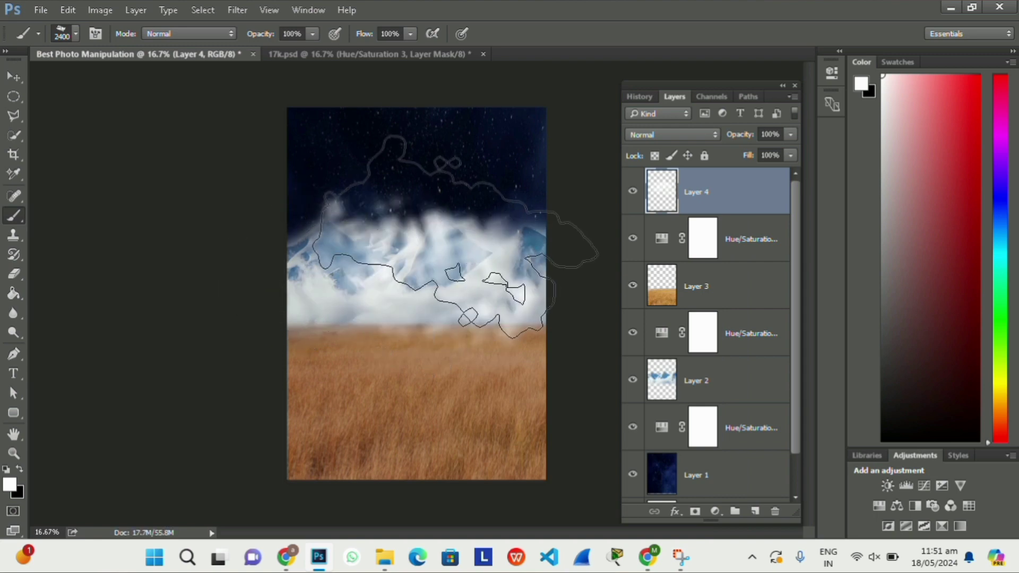
click(359, 256)
click(360, 256)
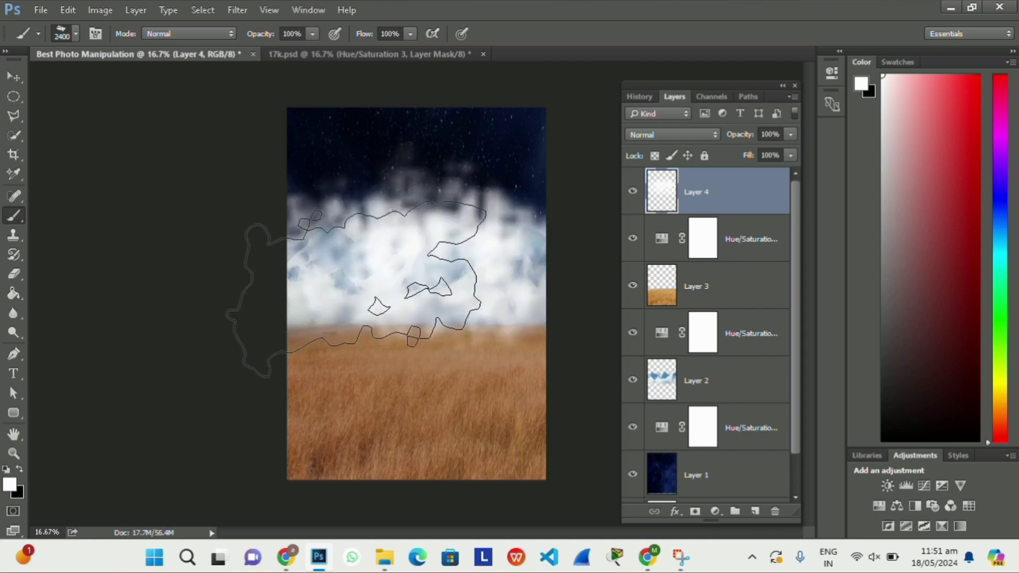
click(432, 255)
click(508, 196)
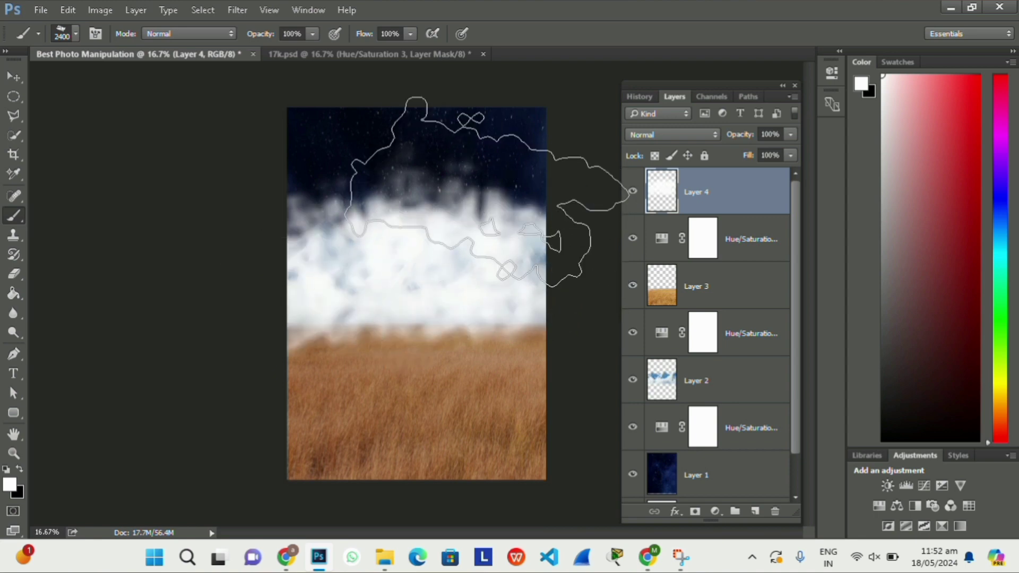
Choose a soft round brush and reduce its size.
right_click(398, 215)
scroll(439, 375, up, 5)
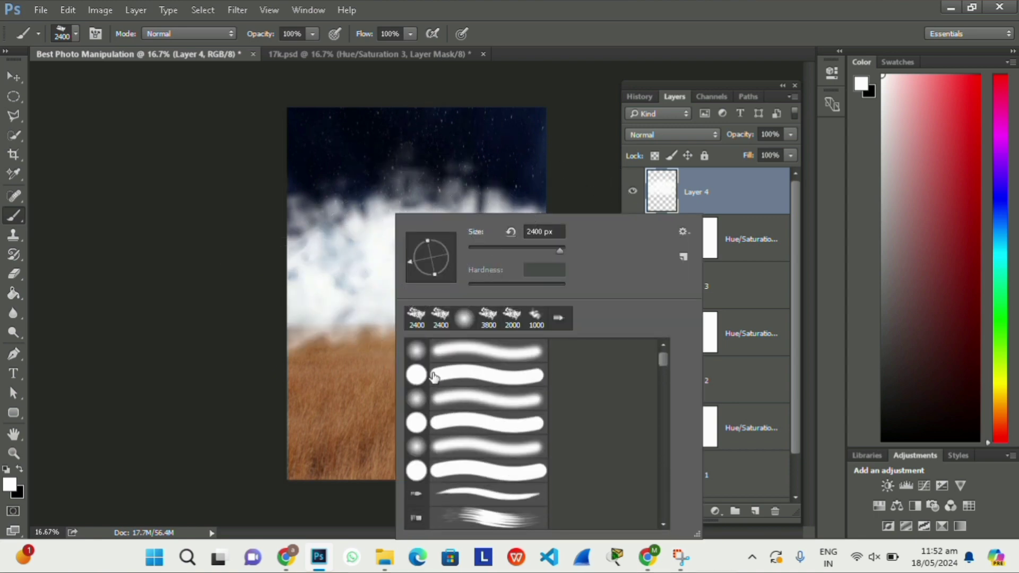
click(418, 353)
key(Return)
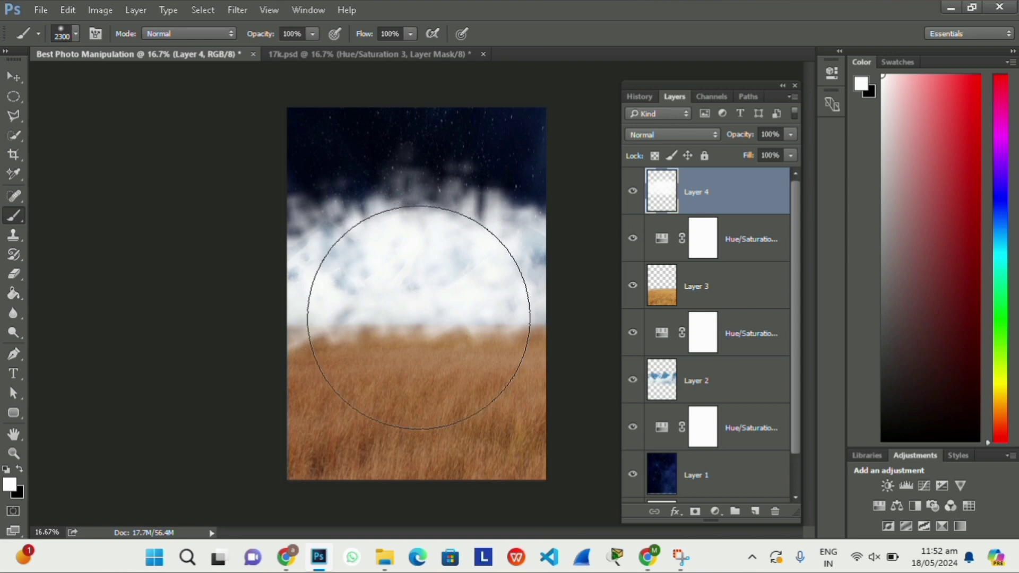
key(bracketleft)
key(bracketleft)
key(bracketleft)
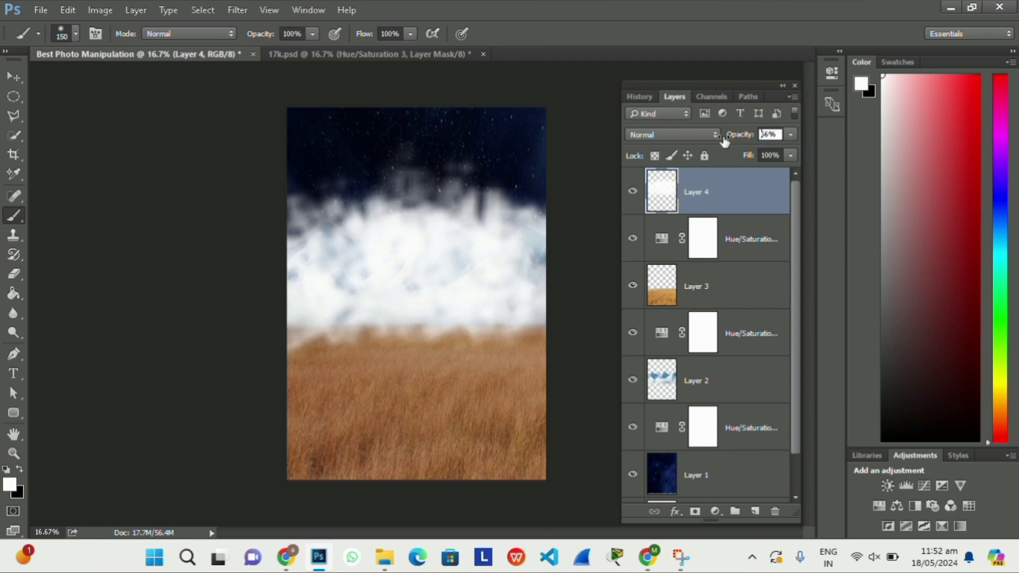
Lower Layer 4's opacity and erase cloud haze from the sky and grass horizon.
mouse_move(752, 141)
mouse_down()
mouse_move(732, 140)
mouse_move(742, 137)
mouse_up()
key(e)
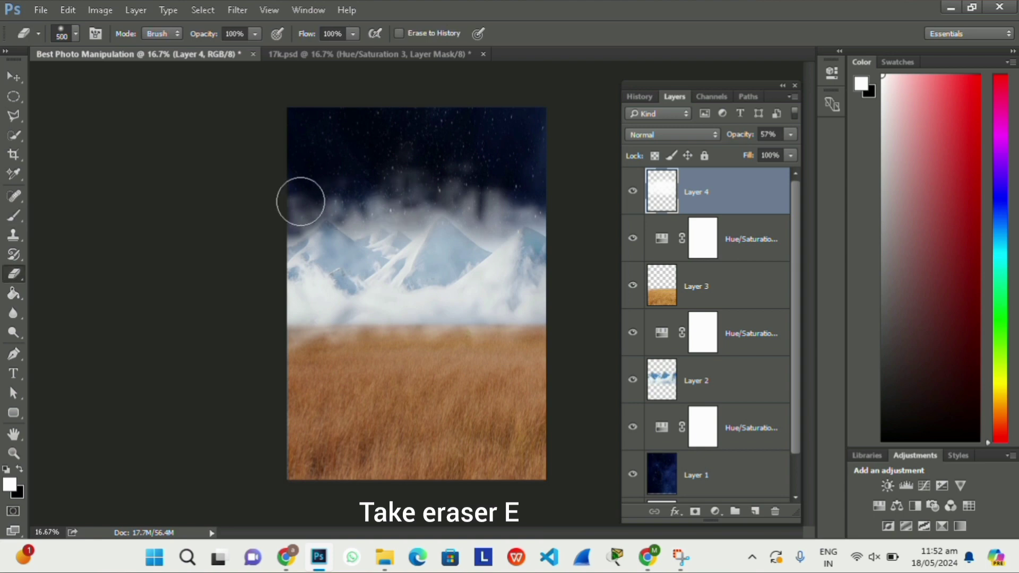
mouse_move(296, 203)
mouse_down()
mouse_move(589, 202)
mouse_move(212, 218)
mouse_up()
key(ctrl+z)
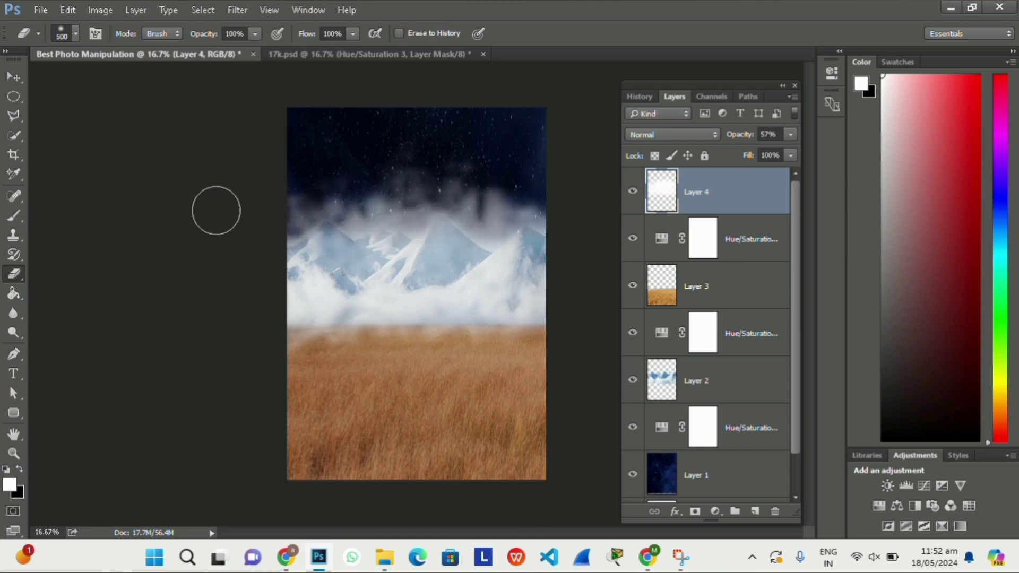
mouse_move(280, 216)
mouse_down()
mouse_move(429, 187)
mouse_move(536, 201)
mouse_up()
drag(536, 236, 540, 351)
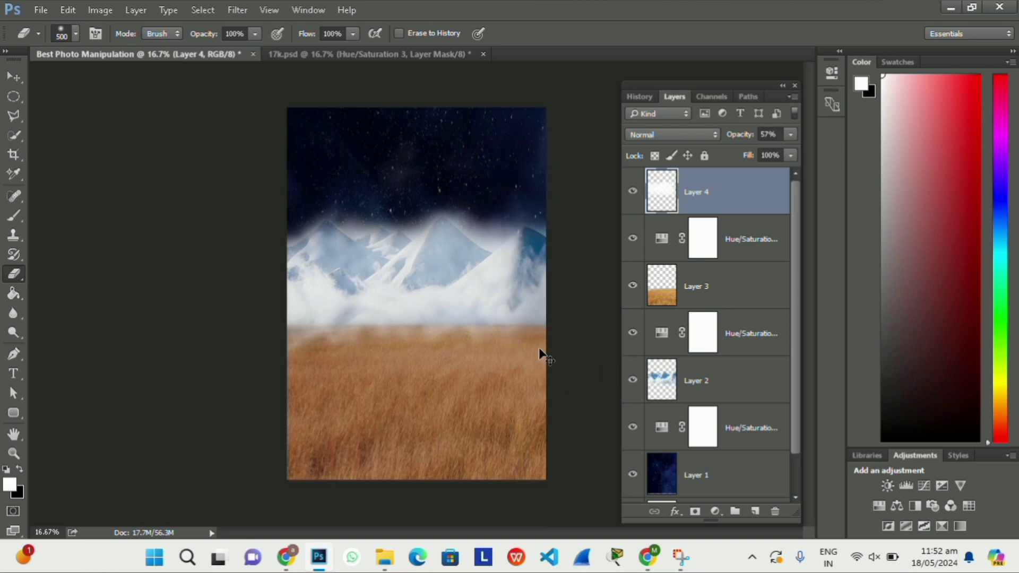
key(ctrl+z)
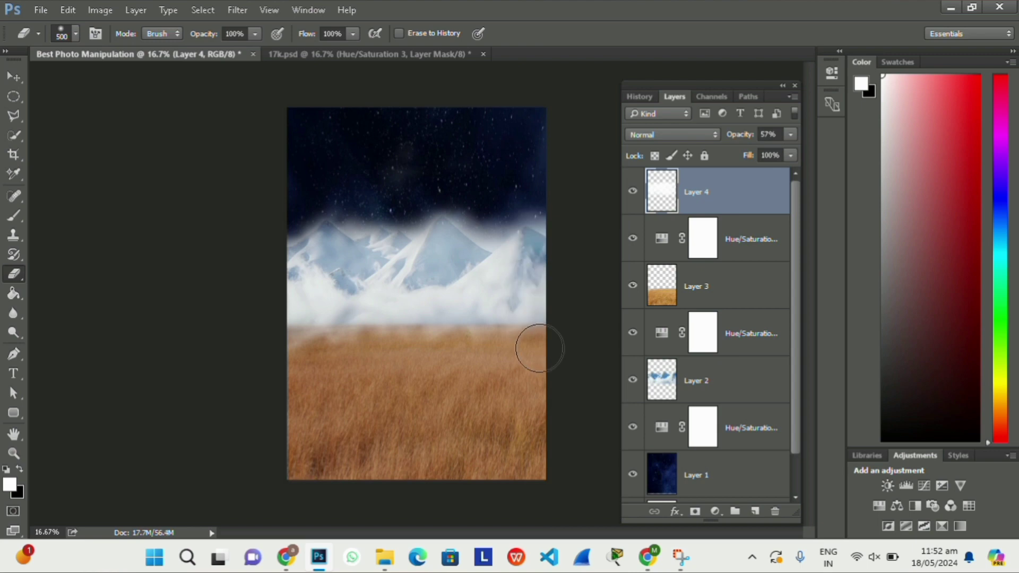
drag(538, 349, 207, 358)
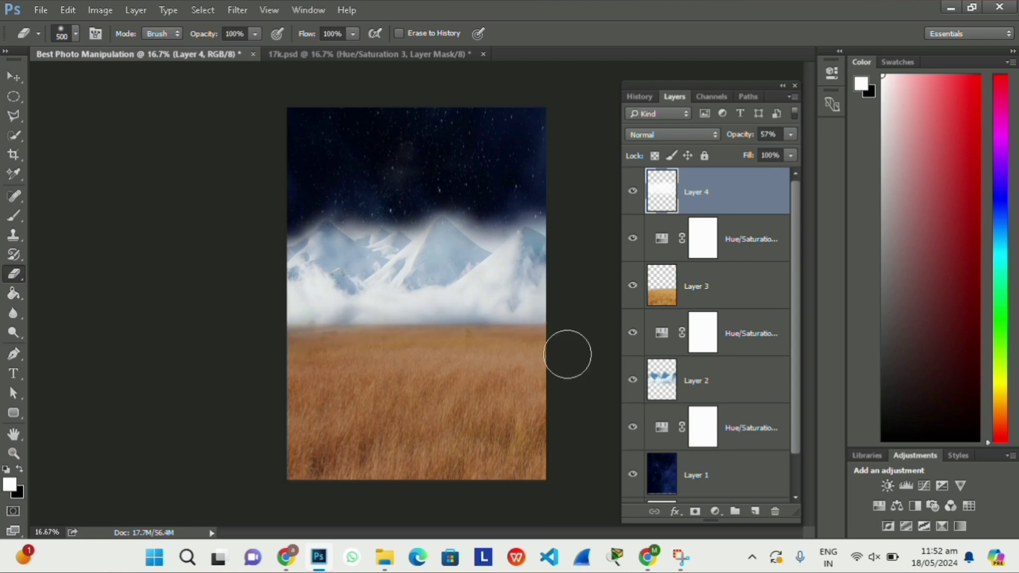
drag(537, 333, 298, 316)
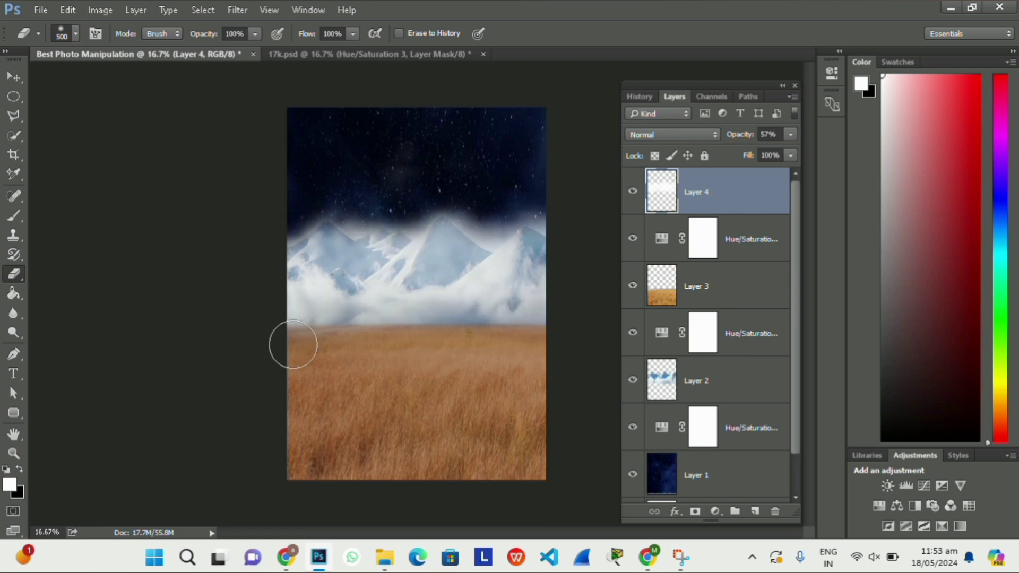
Compare the cloud layer on and off, then drop its opacity to 24%.
click(633, 192)
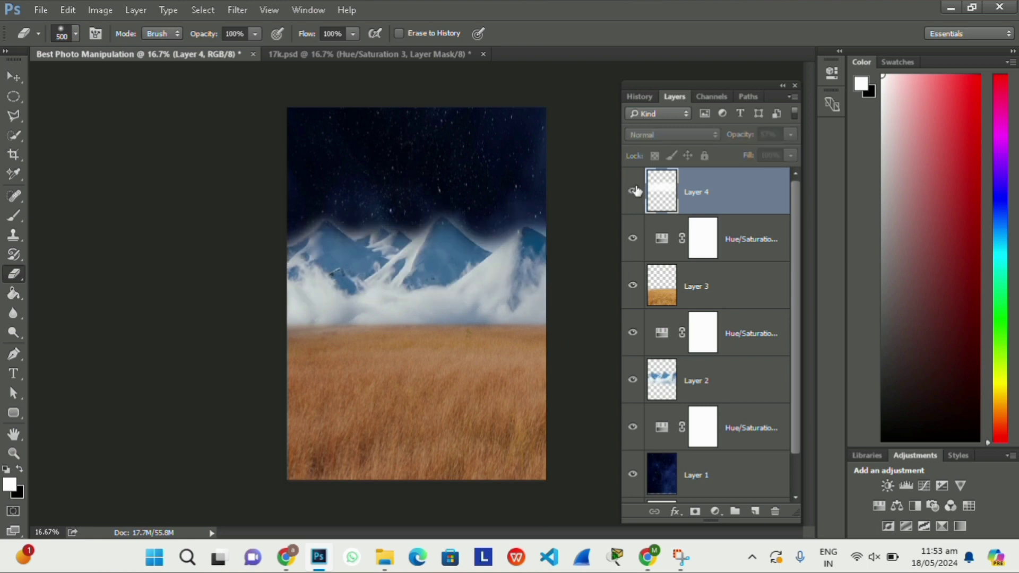
click(635, 192)
drag(748, 138, 726, 139)
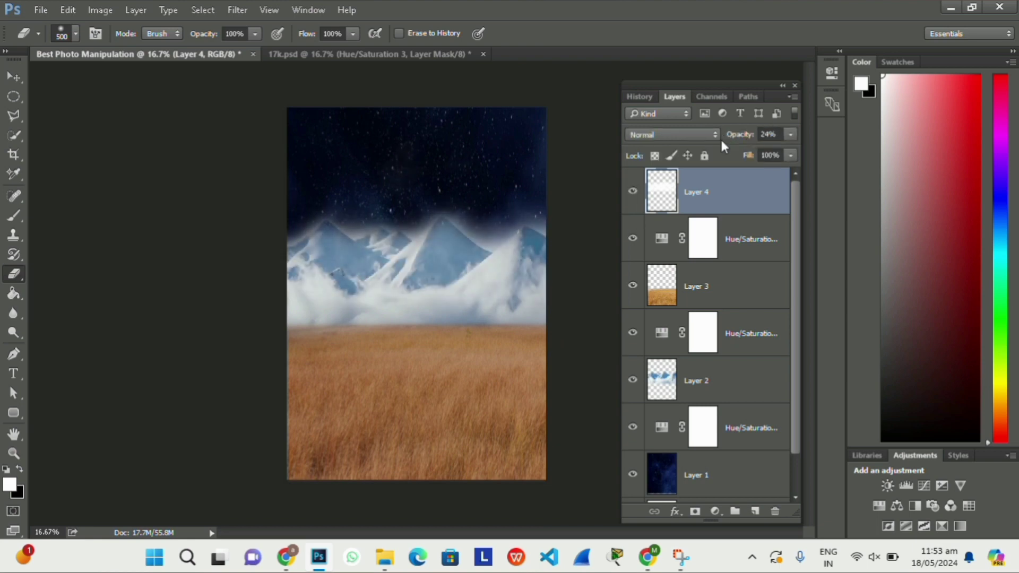
drag(312, 296, 386, 227)
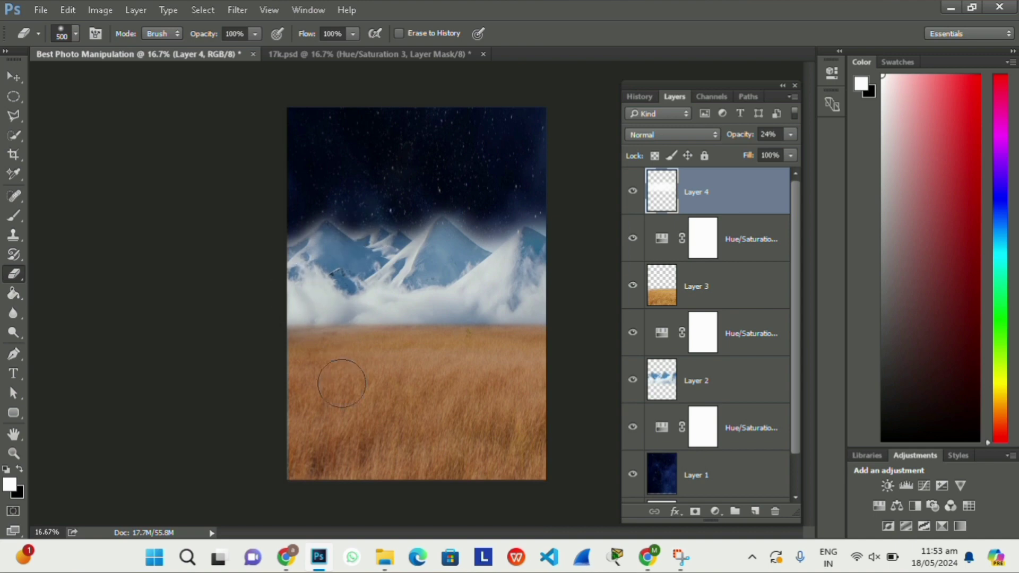
key(ctrl+z)
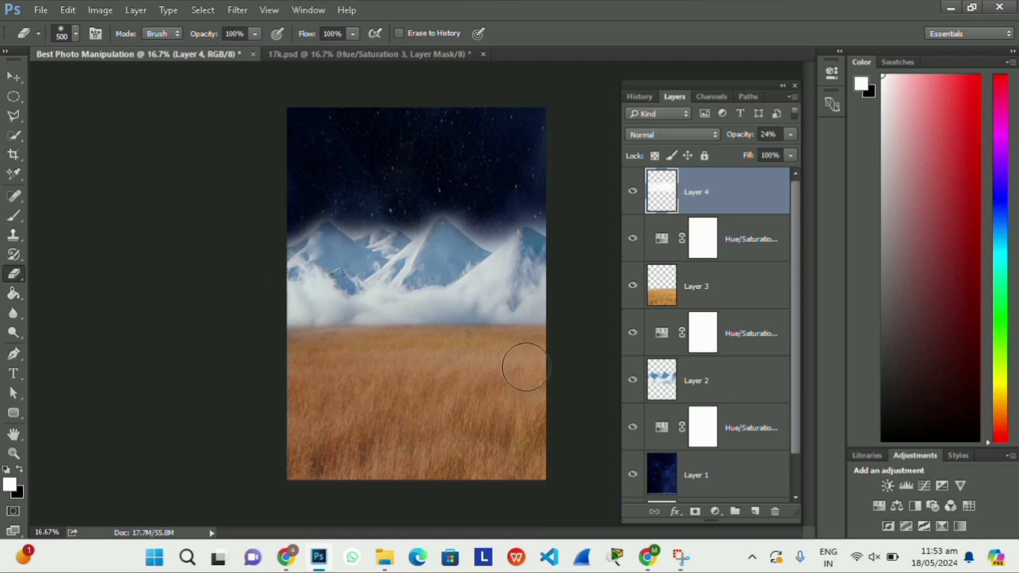
Open bigmoon.jpg and copy the entire photo.
key(ctrl+o)
text(moon)
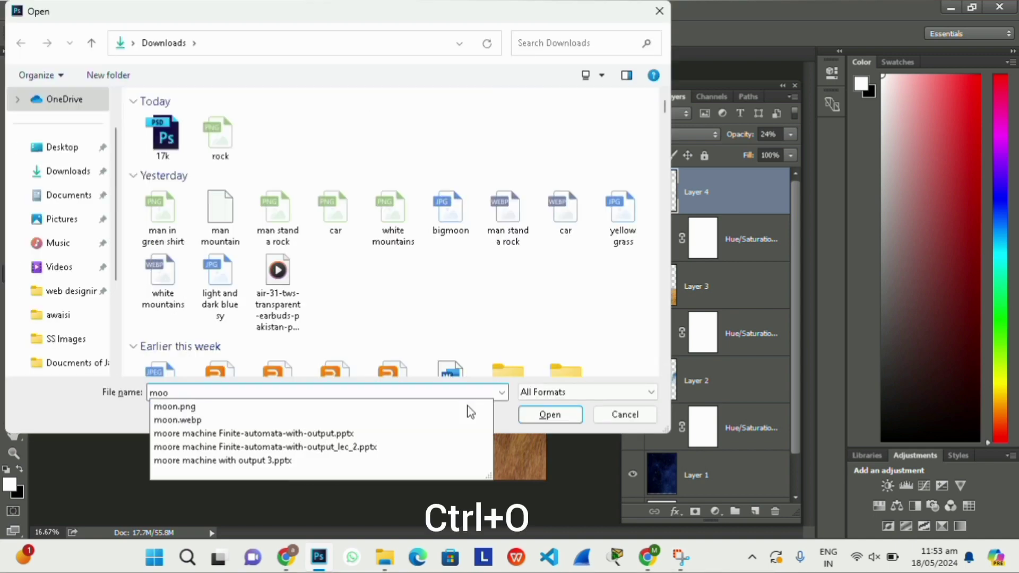
click(468, 407)
key(Return)
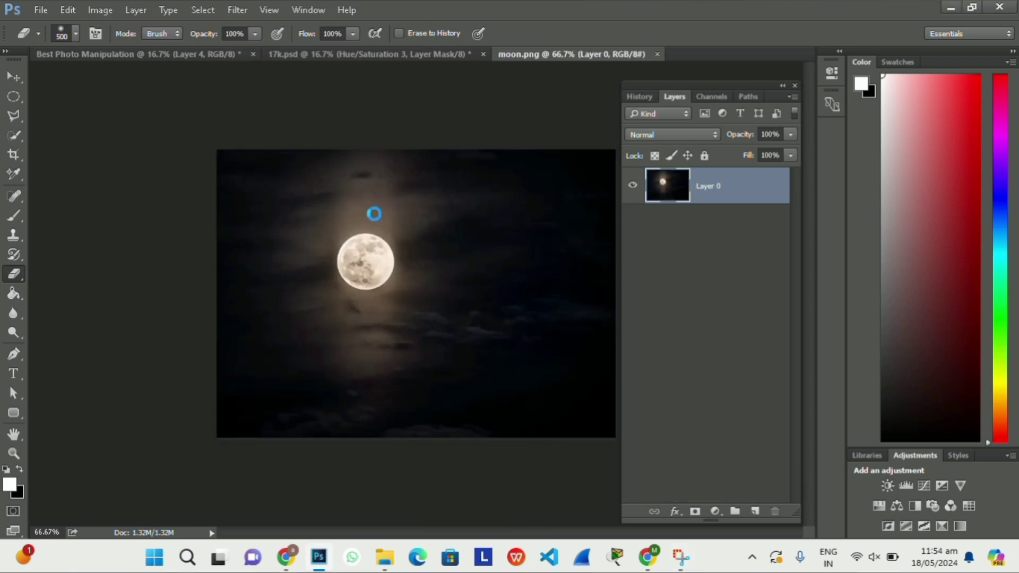
text(bigm)
key(Down)
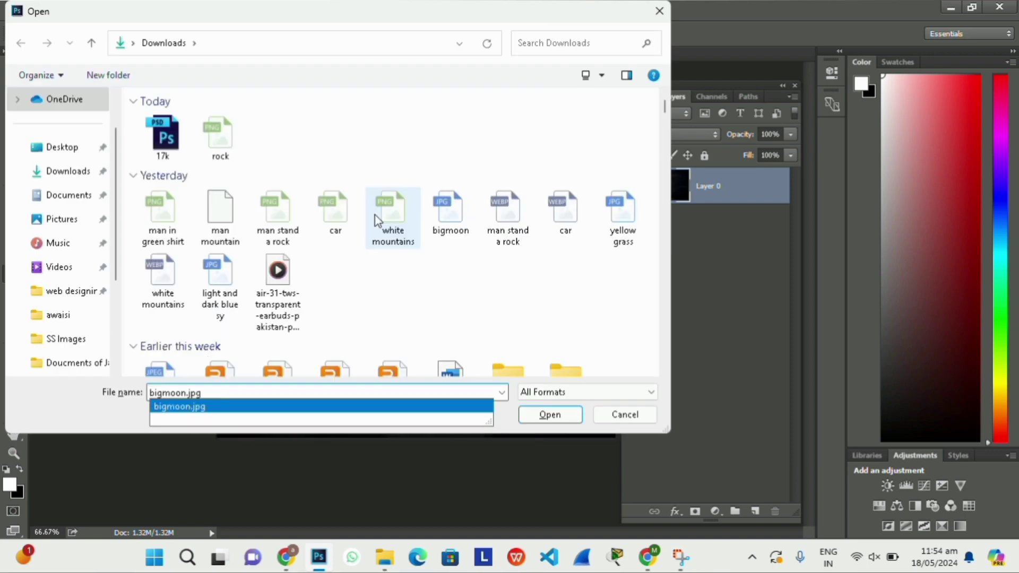
key(Return)
key(ctrl+a)
key(ctrl+c)
key(ctrl+v)
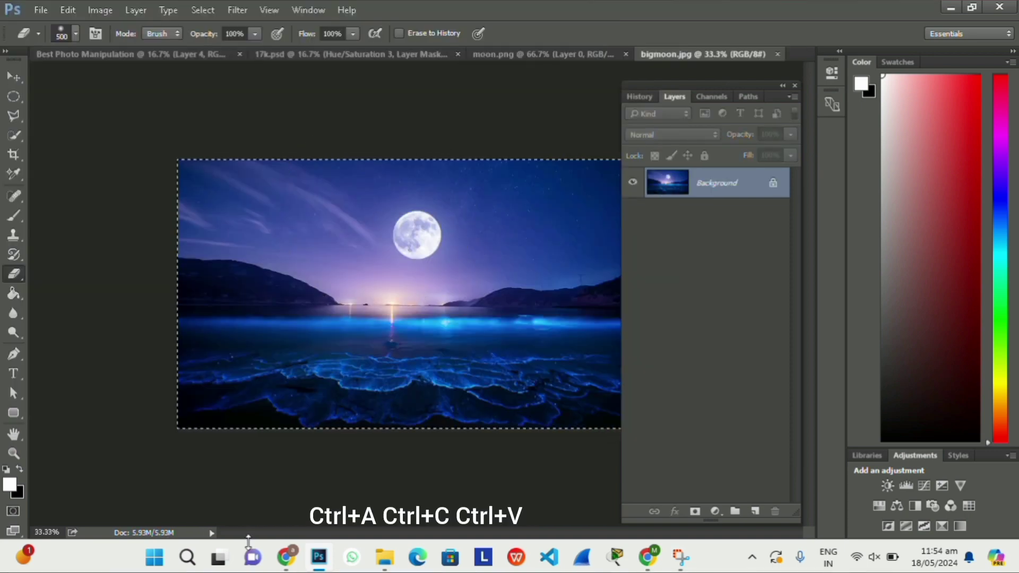
Paste the moon photo into the composition and stretch it over the sky to the grass.
click(124, 54)
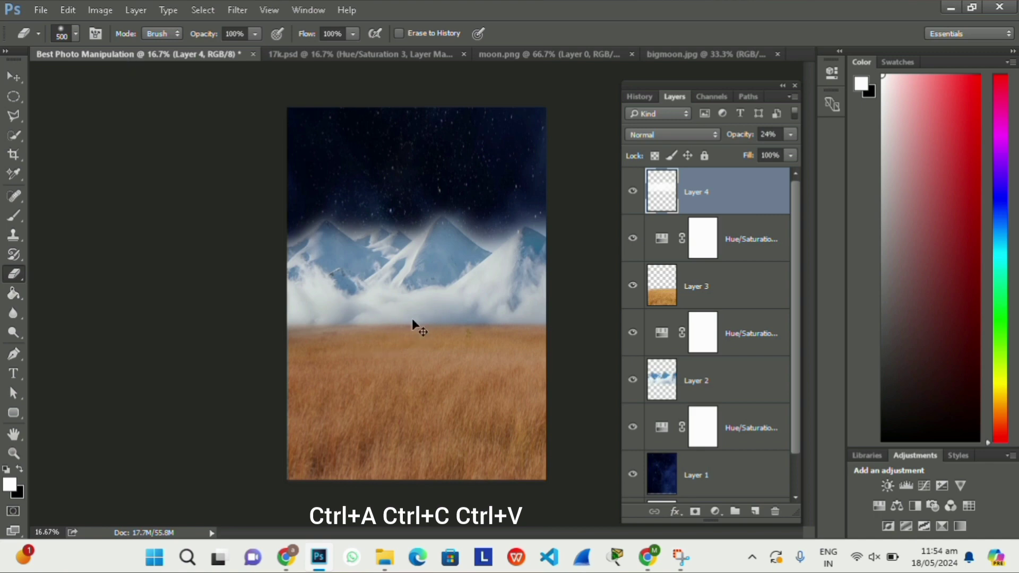
key(ctrl+v)
key(ctrl+t)
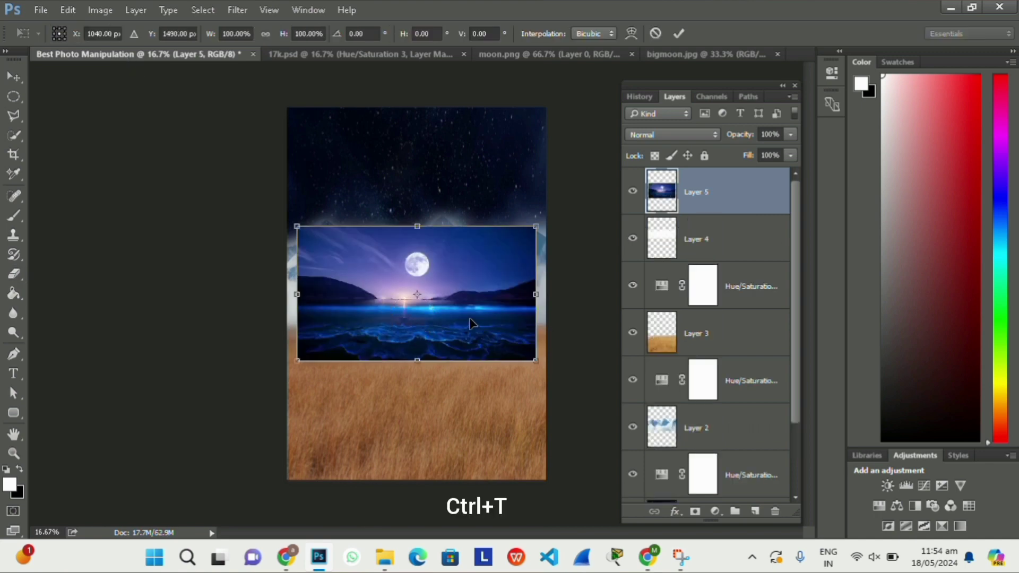
drag(471, 322, 460, 231)
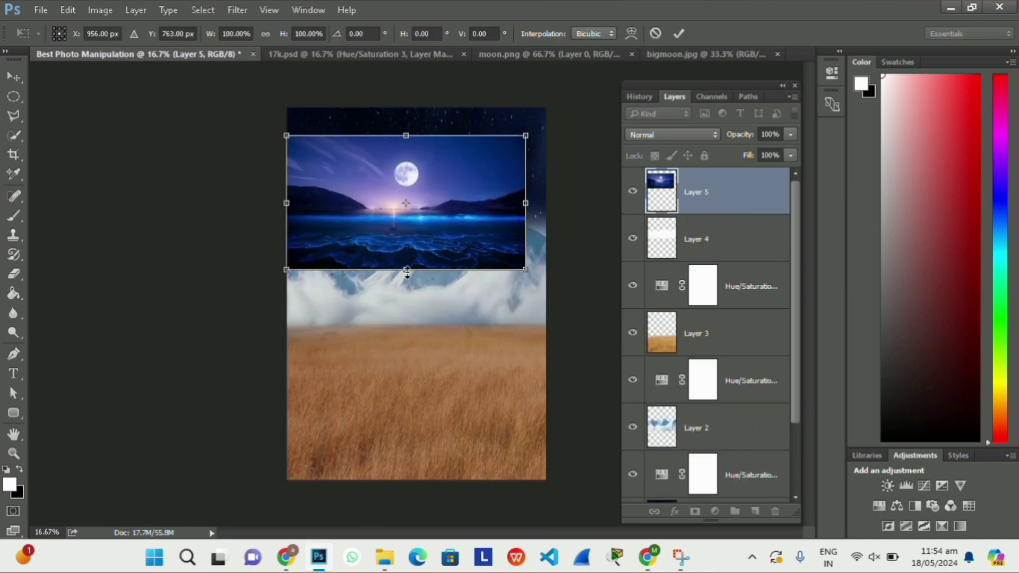
mouse_move(407, 271)
mouse_down()
mouse_move(448, 326)
mouse_move(447, 417)
mouse_up()
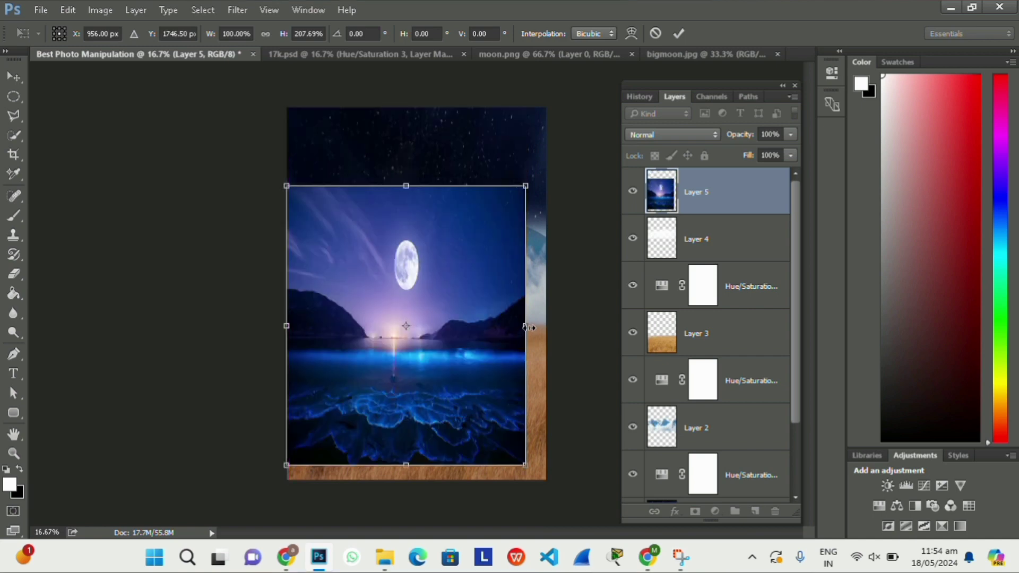
drag(527, 328, 609, 326)
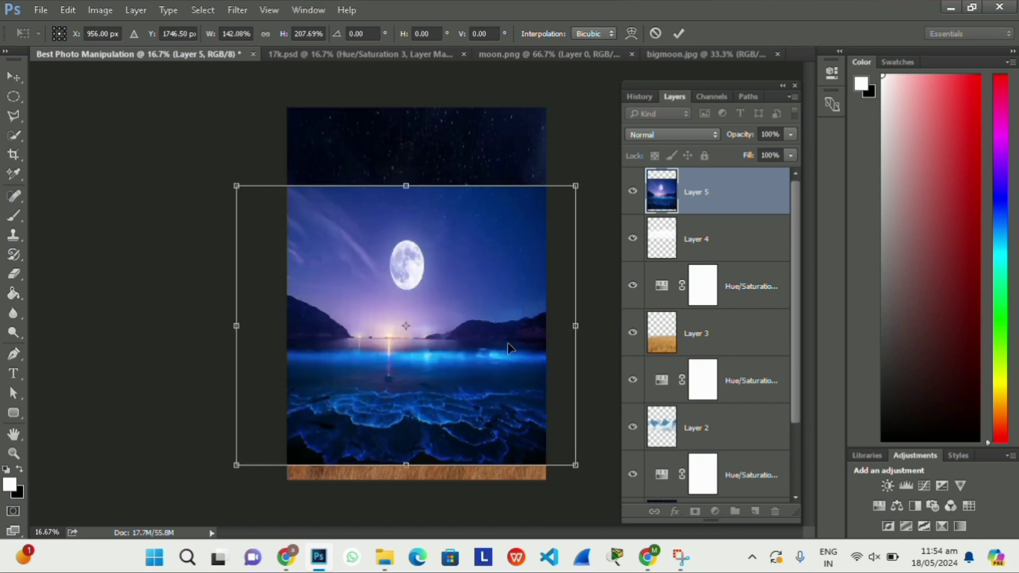
mouse_move(507, 342)
mouse_down()
mouse_move(470, 262)
mouse_move(456, 256)
mouse_up()
key(Return)
Erase the sea and purple sky around the moon with a 500 px eraser.
key(e)
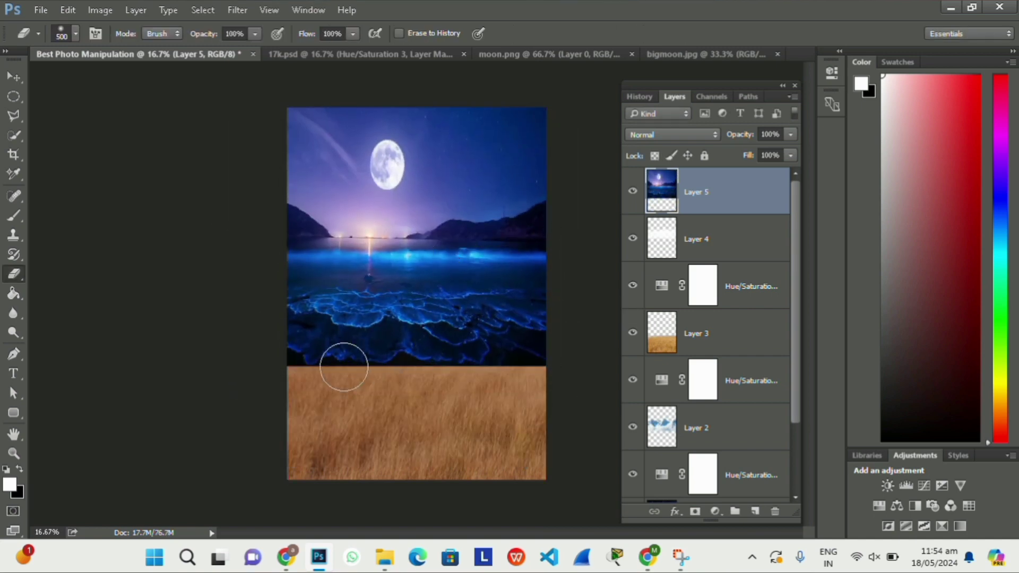
mouse_move(344, 367)
mouse_down()
mouse_move(243, 351)
mouse_move(243, 319)
mouse_move(286, 287)
mouse_move(478, 228)
mouse_move(346, 276)
mouse_up()
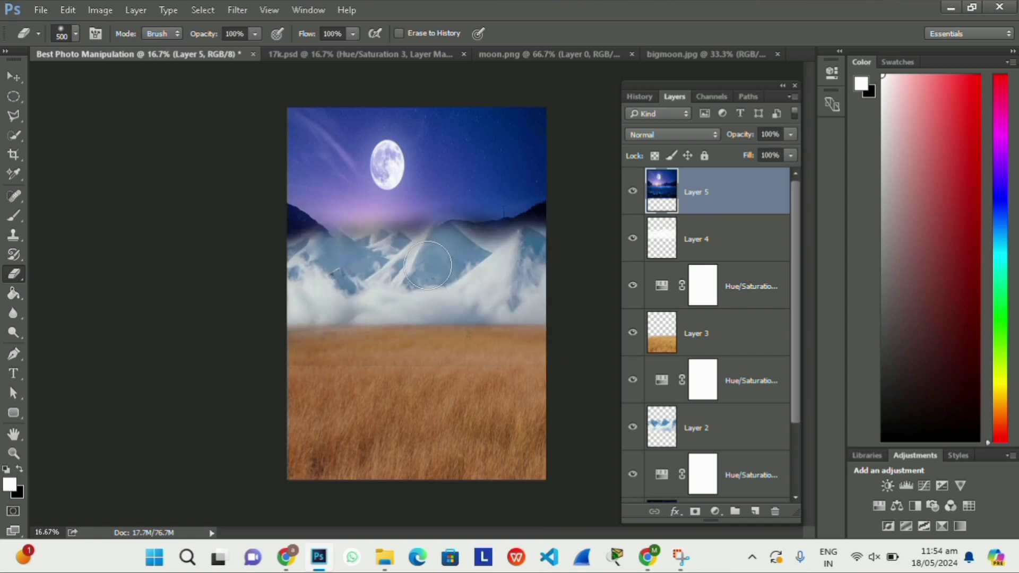
mouse_move(517, 228)
mouse_down()
mouse_move(550, 273)
mouse_move(473, 146)
mouse_move(446, 142)
mouse_up()
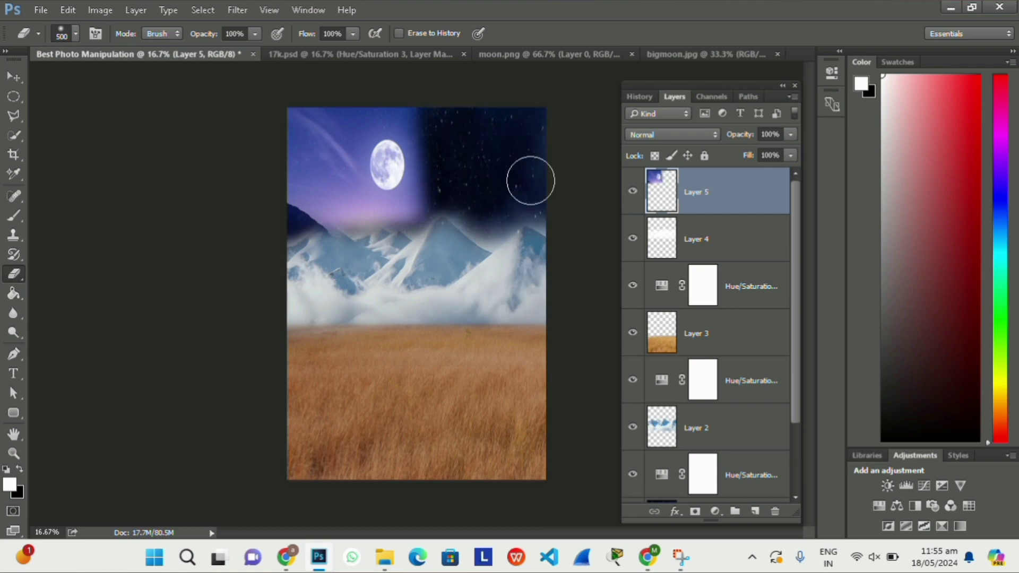
mouse_move(531, 181)
mouse_down()
mouse_move(311, 216)
mouse_move(262, 241)
mouse_move(400, 112)
mouse_move(329, 128)
mouse_move(325, 110)
mouse_move(353, 204)
mouse_up()
key(ctrl+plus)
key(ctrl+plus)
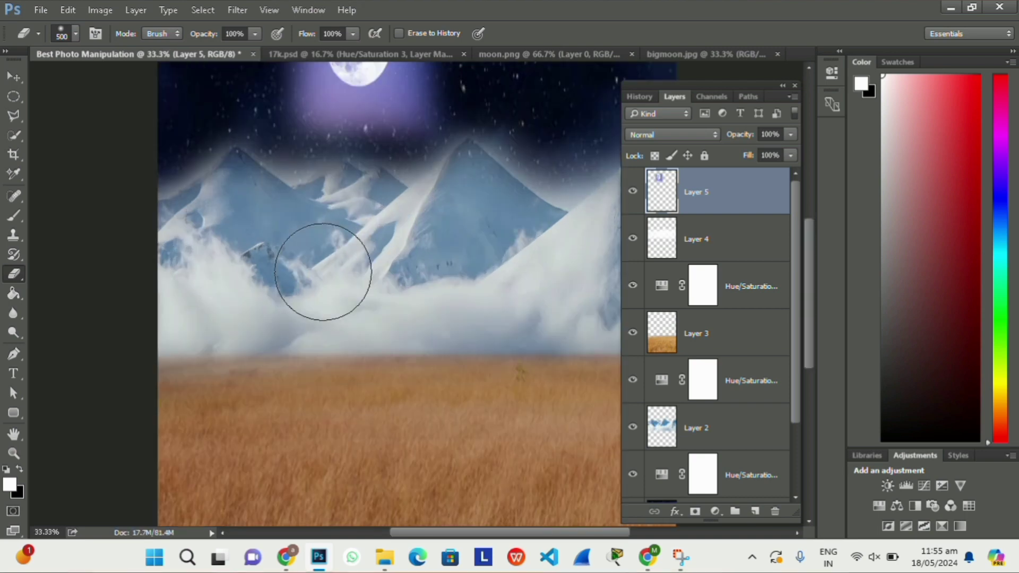
scroll(318, 292, up, 3)
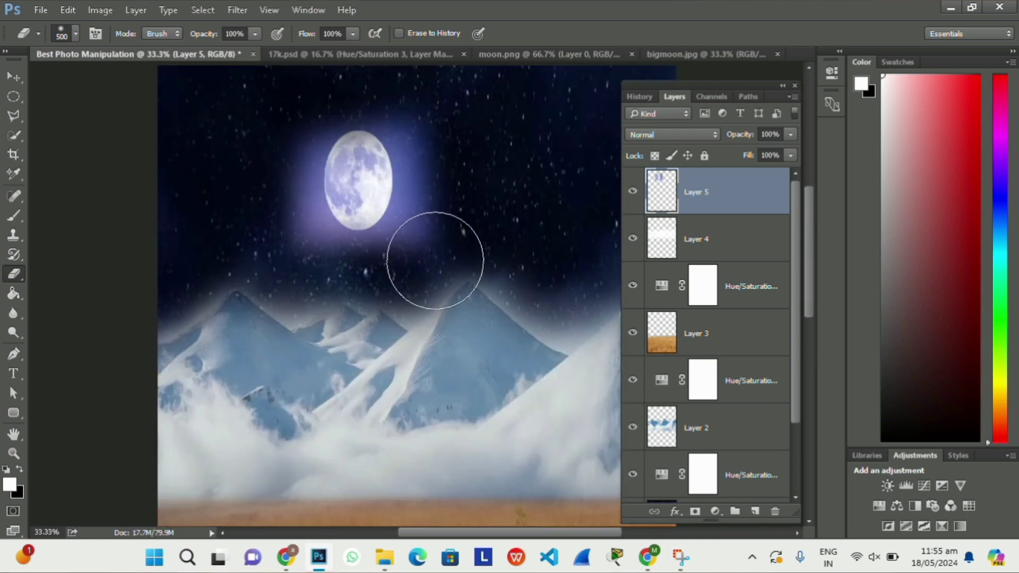
drag(433, 262, 334, 250)
scroll(372, 266, up, 5)
drag(276, 355, 262, 409)
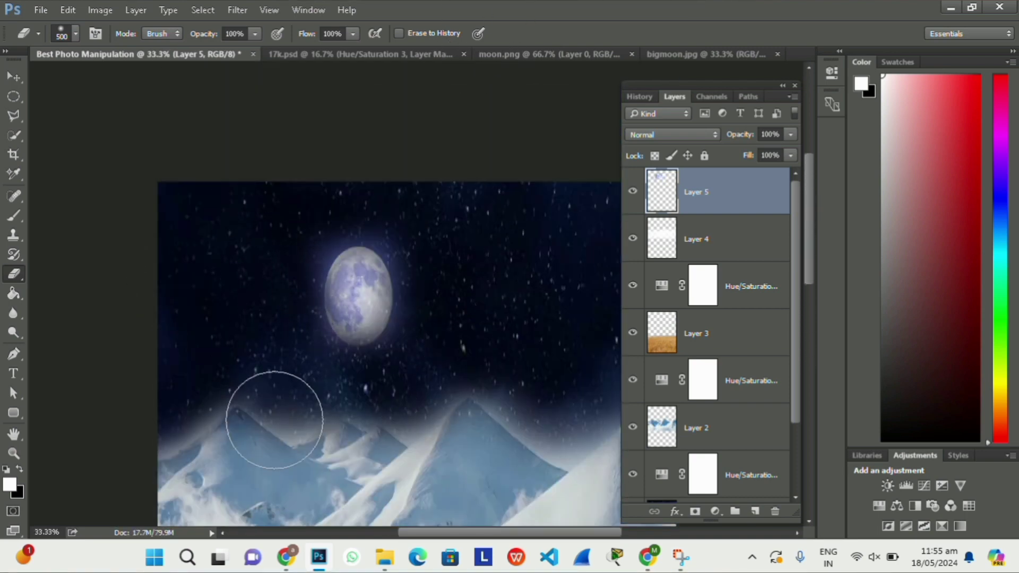
Clean the glow and dark streak along the moon's left edge with an 80 px eraser.
key(bracketleft)
key(bracketleft)
key(bracketleft)
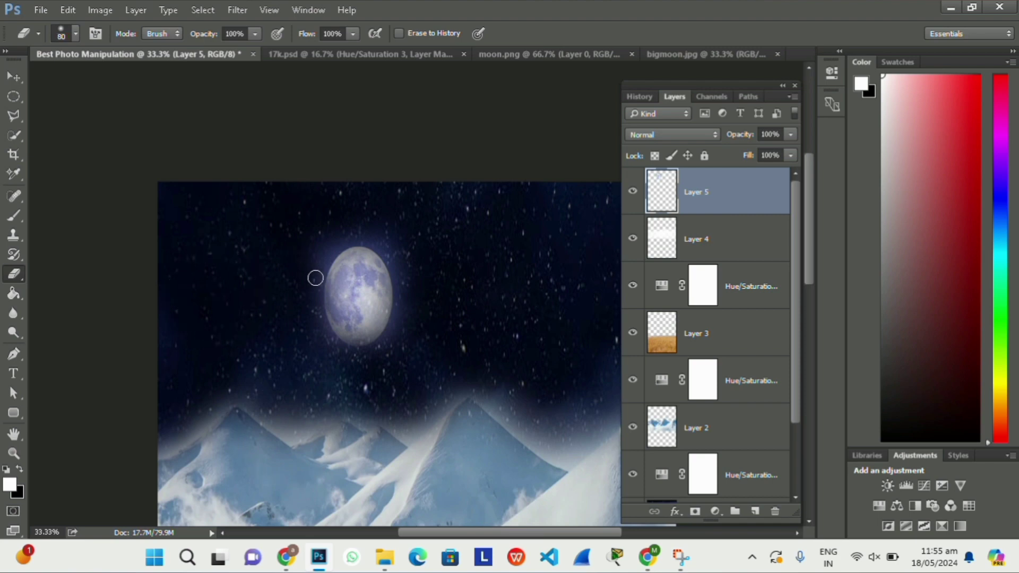
mouse_move(315, 278)
mouse_down()
mouse_move(361, 237)
mouse_move(380, 421)
mouse_up()
key(ctrl+z)
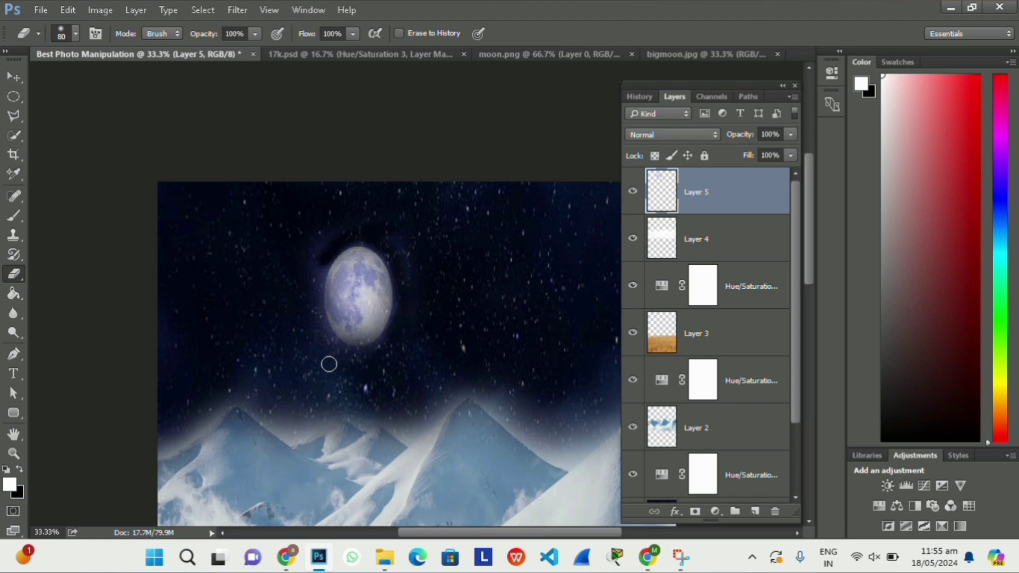
mouse_move(326, 336)
mouse_down()
mouse_move(317, 280)
mouse_move(327, 249)
mouse_up()
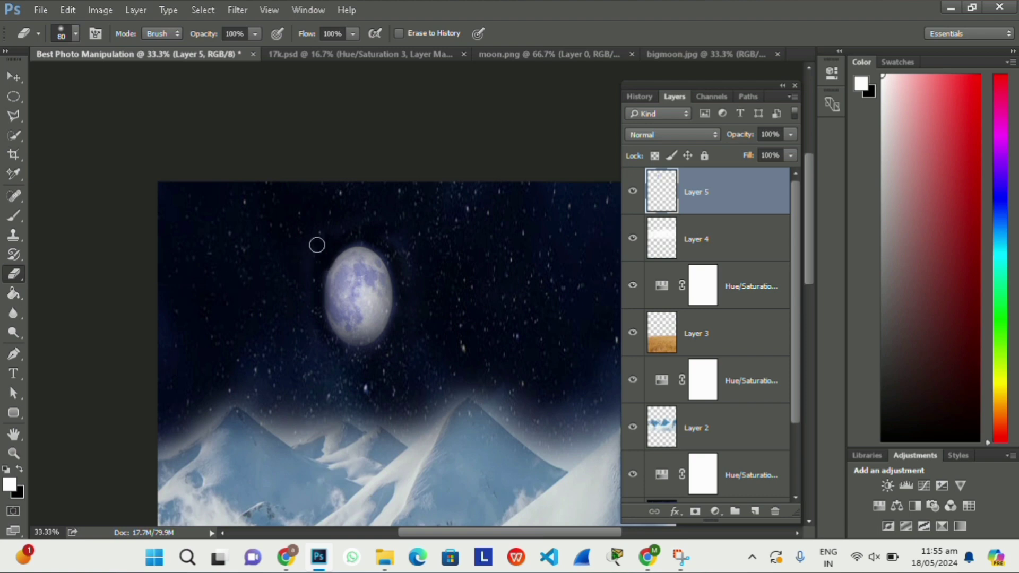
key(ctrl+minus)
key(ctrl+minus)
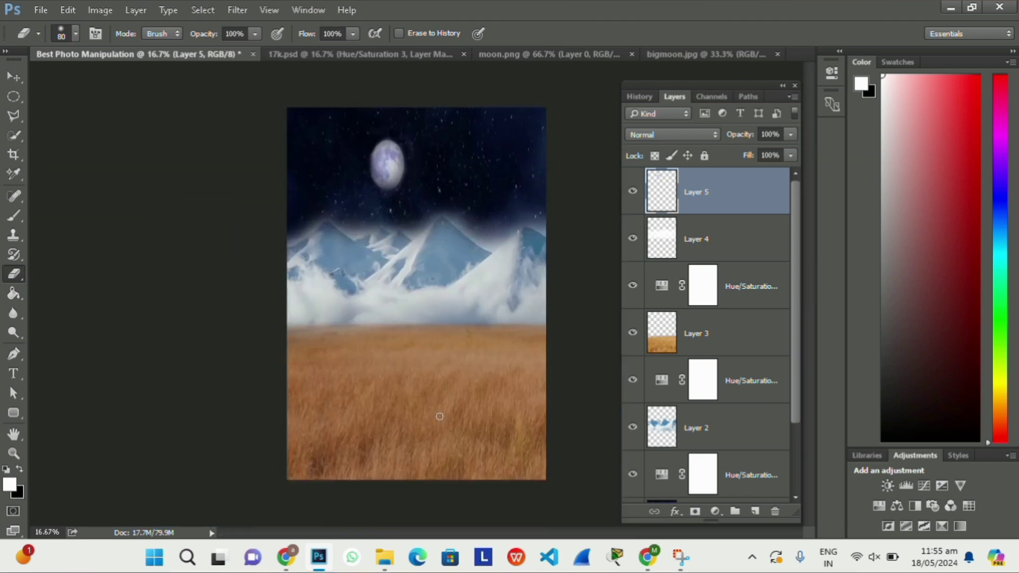
key(ctrl+t)
key(Escape)
key(ctrl+plus)
scroll(445, 431, up, 5)
scroll(445, 430, up, 3)
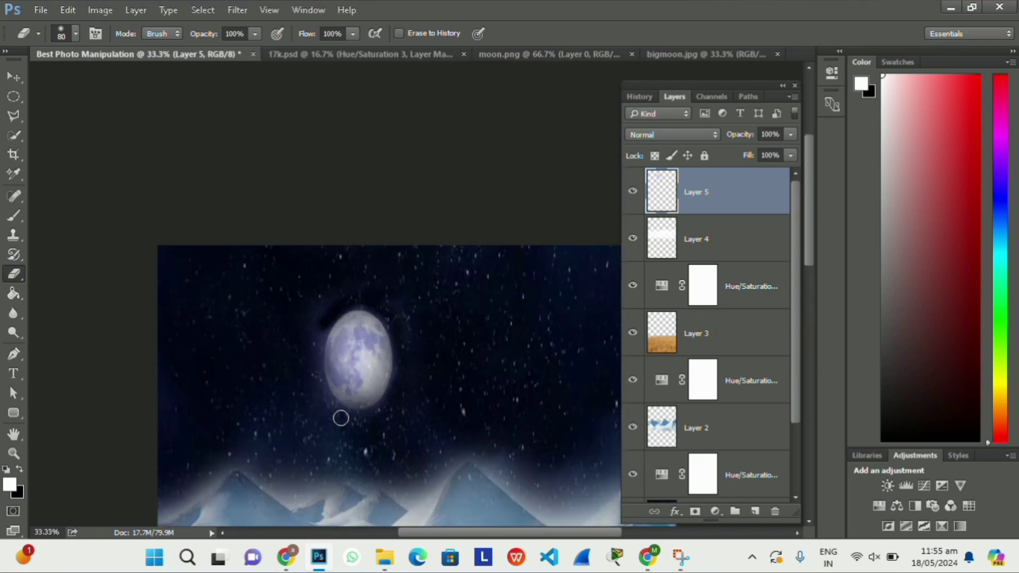
drag(314, 387, 327, 292)
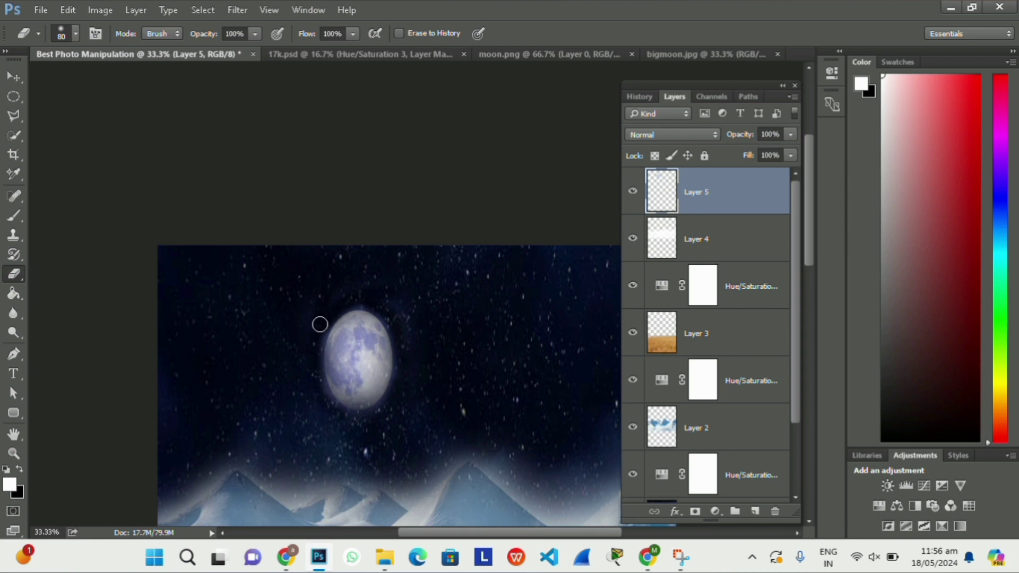
key(ctrl+minus)
key(ctrl+minus)
Enlarge the moon layer by stretching it down and wider on both sides.
key(ctrl+t)
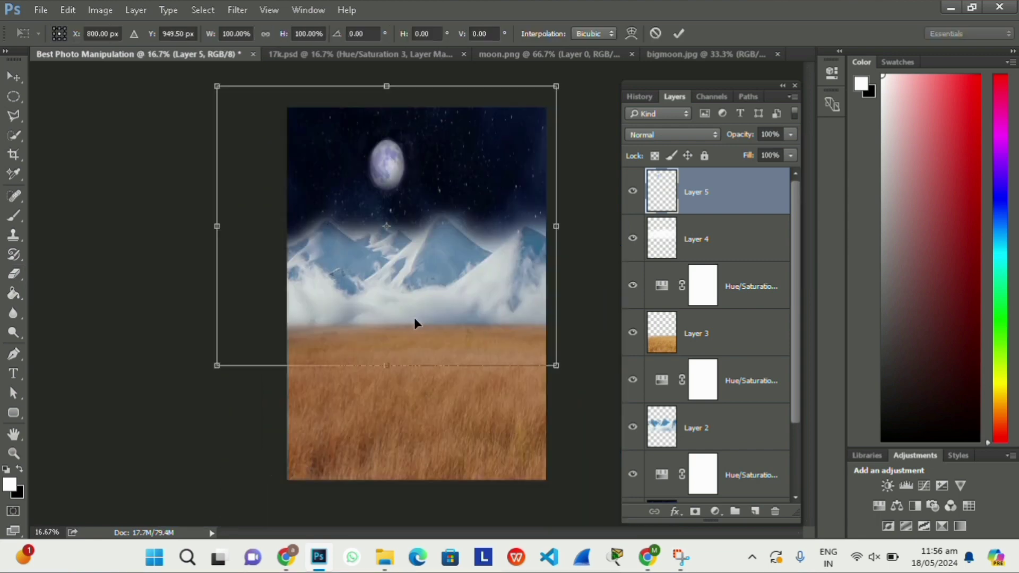
drag(386, 365, 386, 408)
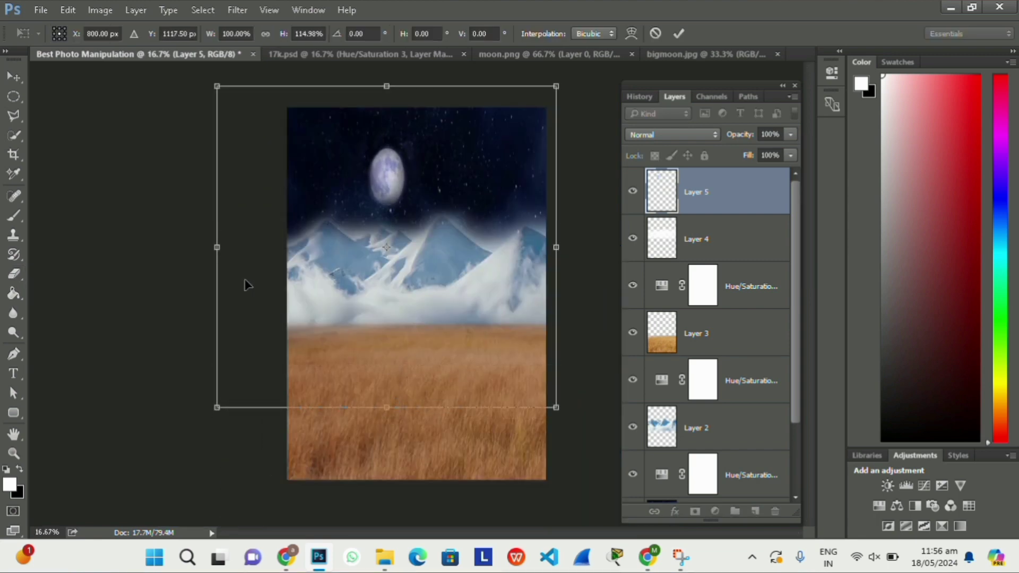
drag(216, 249, 149, 247)
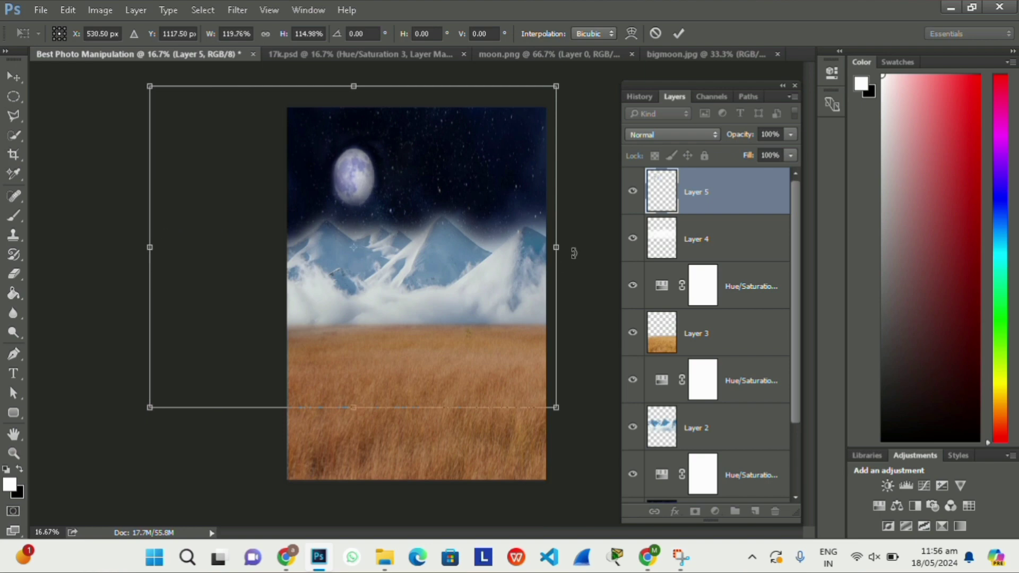
drag(556, 248, 588, 247)
key(Return)
Set Layer 5 to Luminosity blending and move the moon up-left in the sky.
key(e)
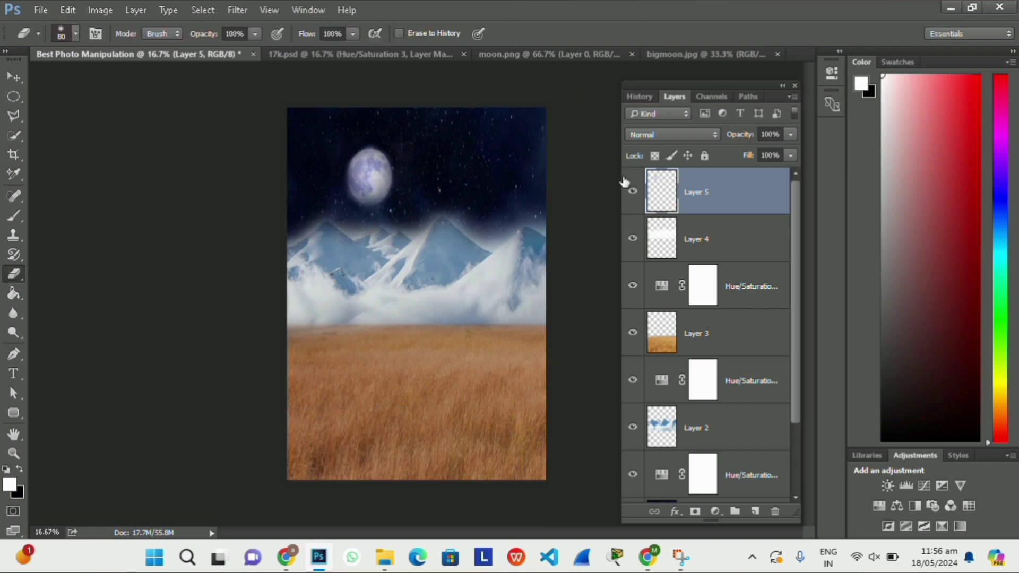
click(703, 134)
click(638, 426)
click(15, 72)
drag(368, 177, 354, 153)
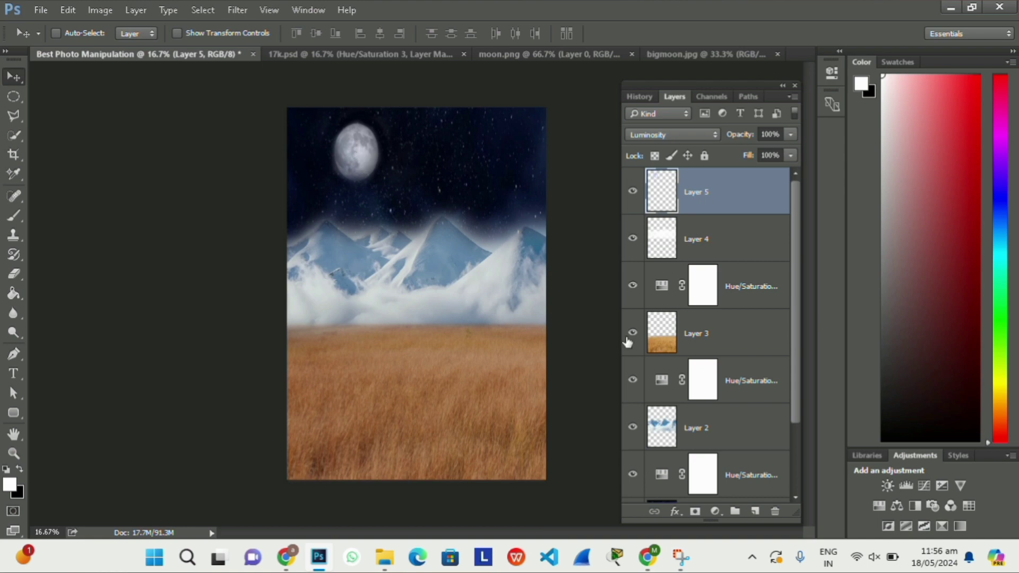
Open car.png and copy the whole SUV photo.
key(ctrl+o)
text(ca)
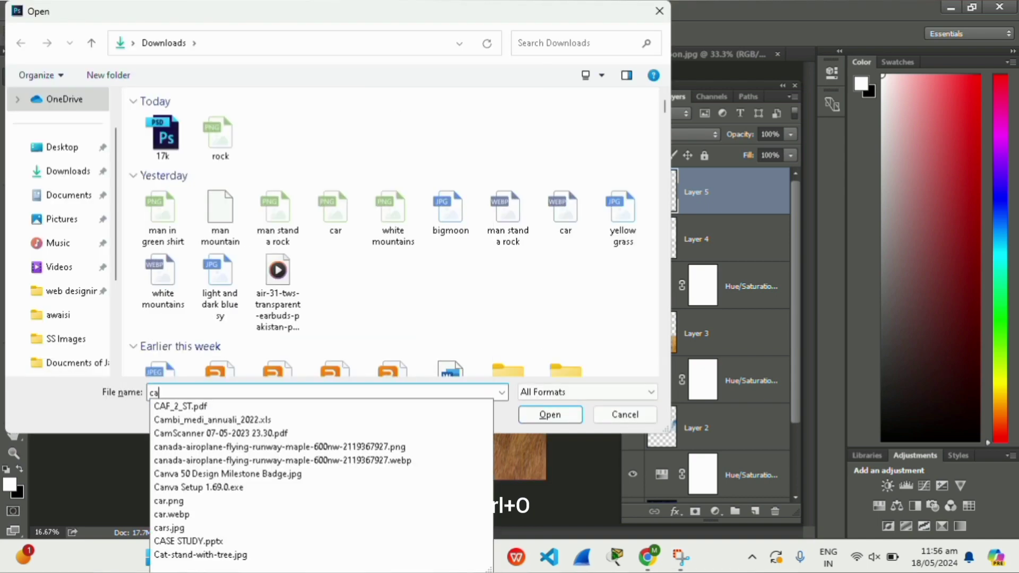
text(r)
key(Return)
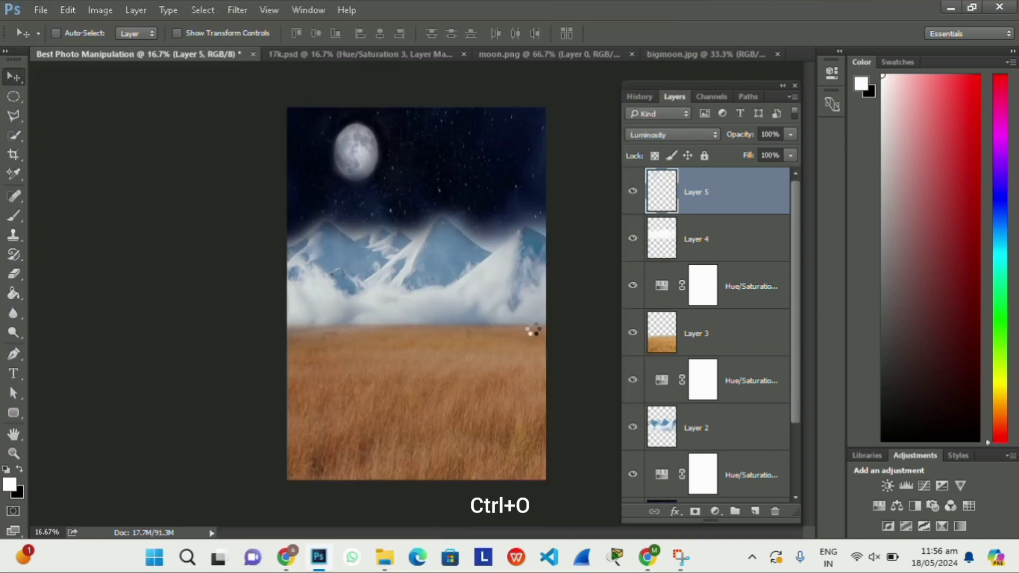
key(ctrl+a)
key(ctrl+c)
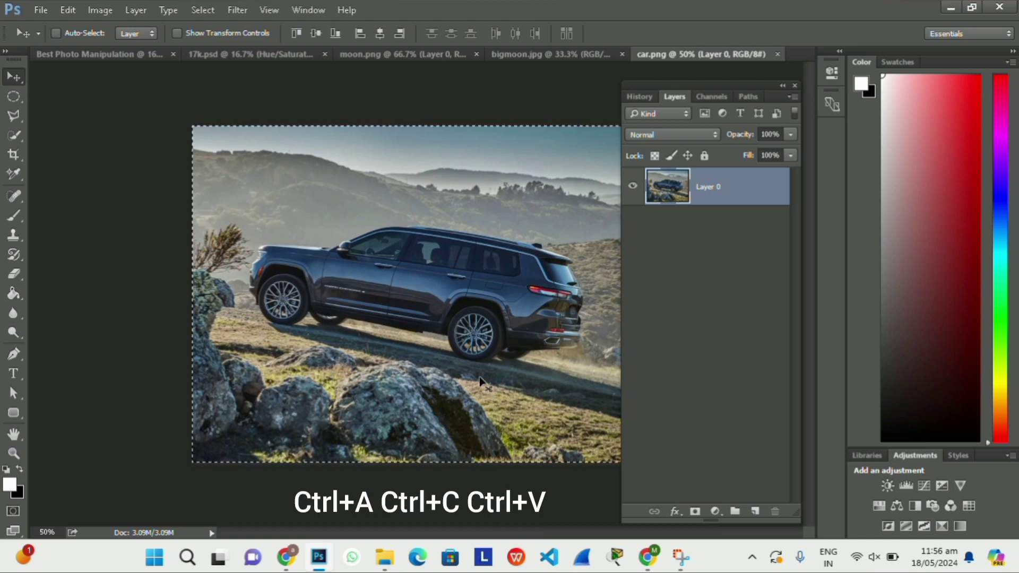
Paste the SUV into the composition, enlarging it to the canvas width over the grass.
click(62, 56)
key(ctrl+v)
drag(182, 191, 381, 423)
key(ctrl+v)
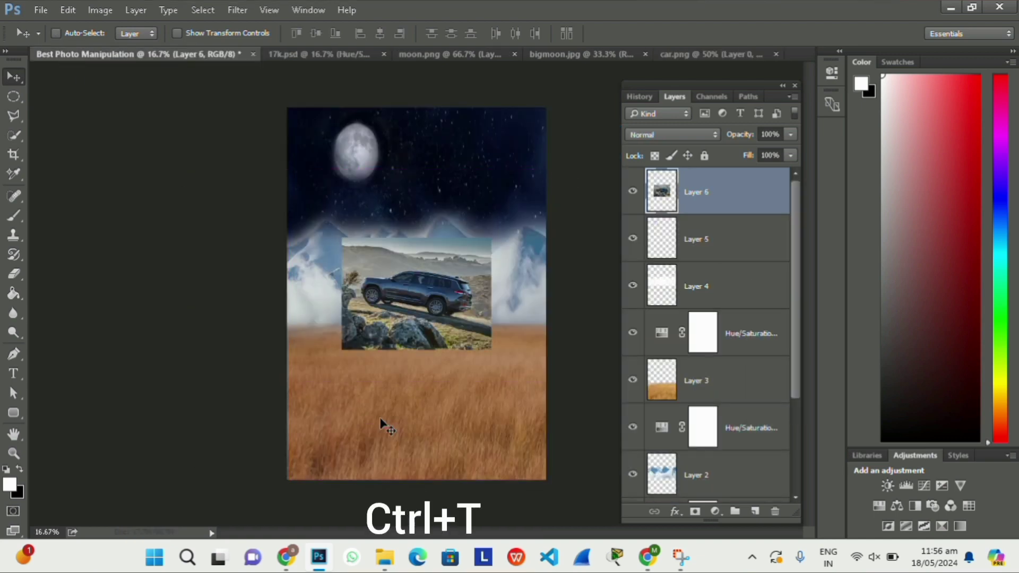
key(ctrl+t)
drag(460, 321, 461, 353)
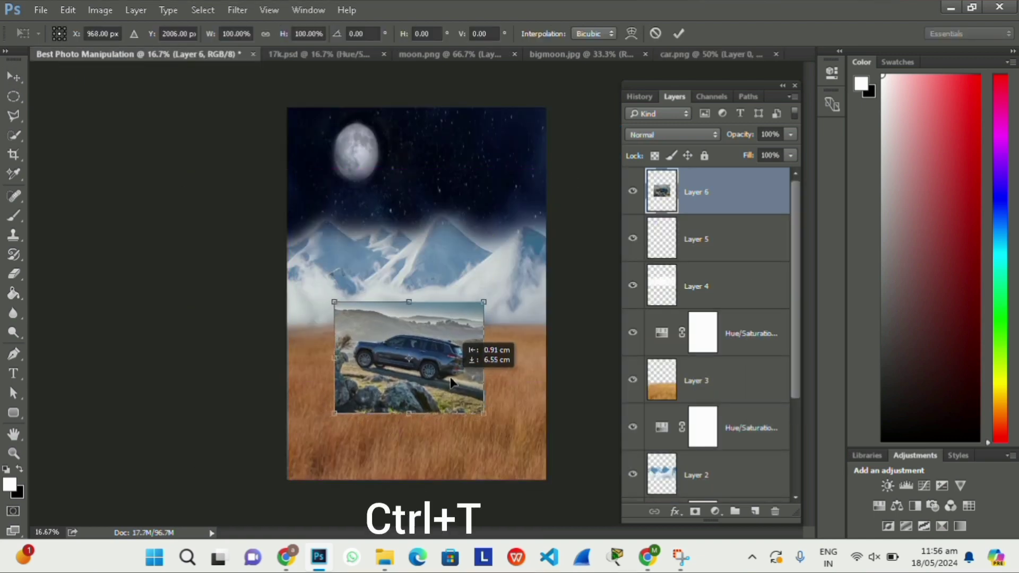
drag(418, 380, 418, 428)
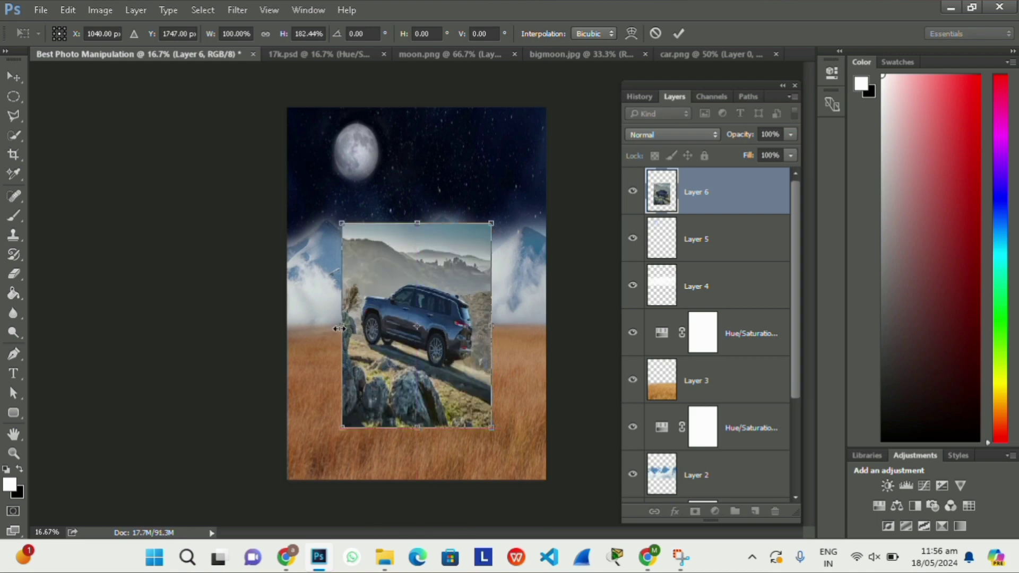
drag(341, 326, 289, 332)
key(Return)
drag(432, 342, 430, 325)
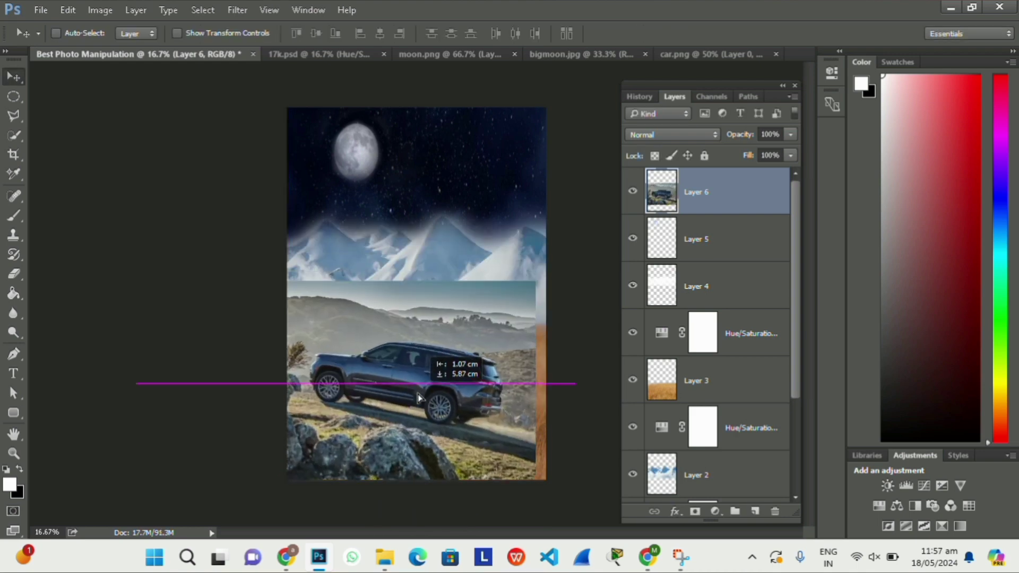
key(e)
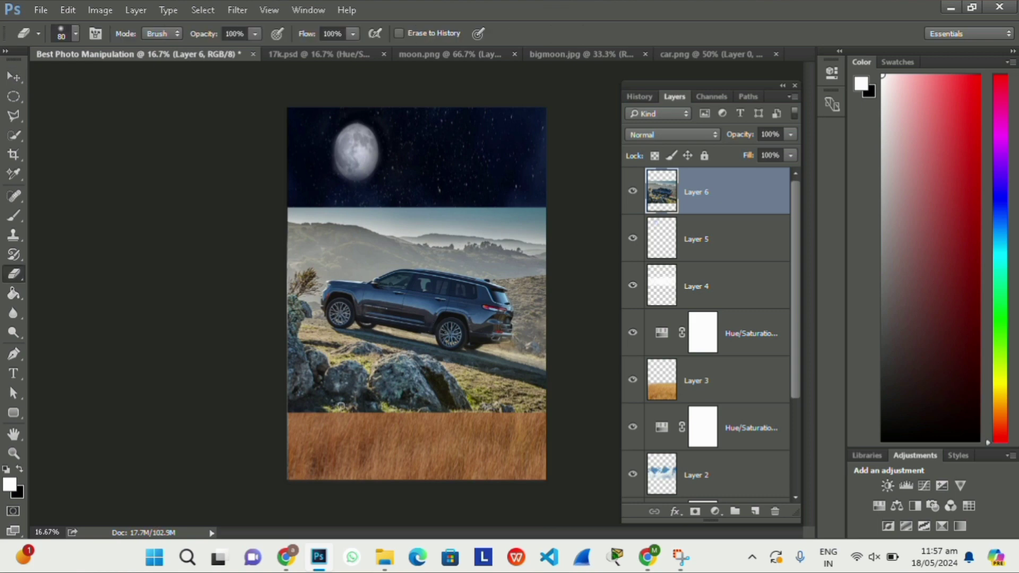
key(ctrl+plus)
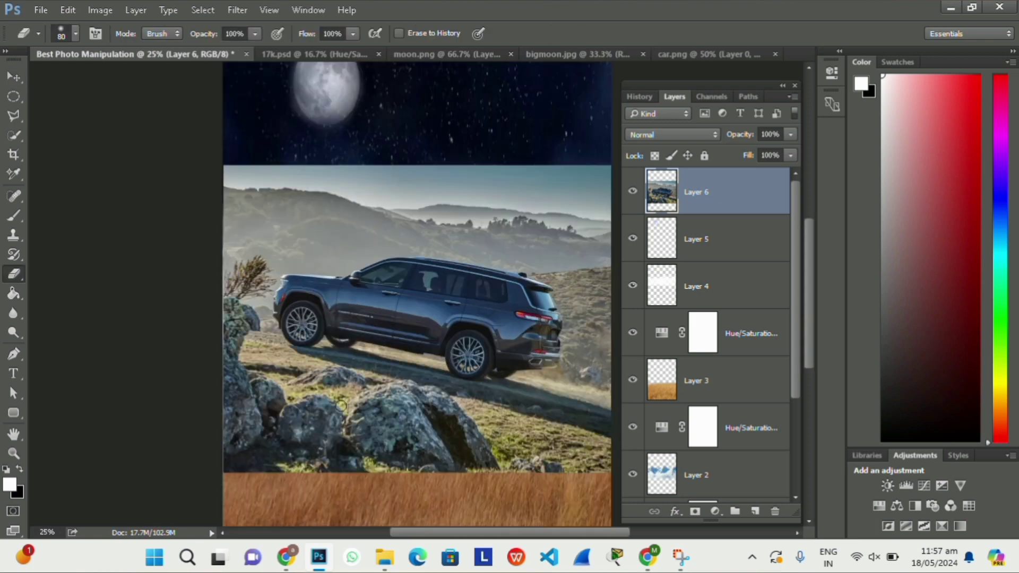
key(d)
key(q)
key(w)
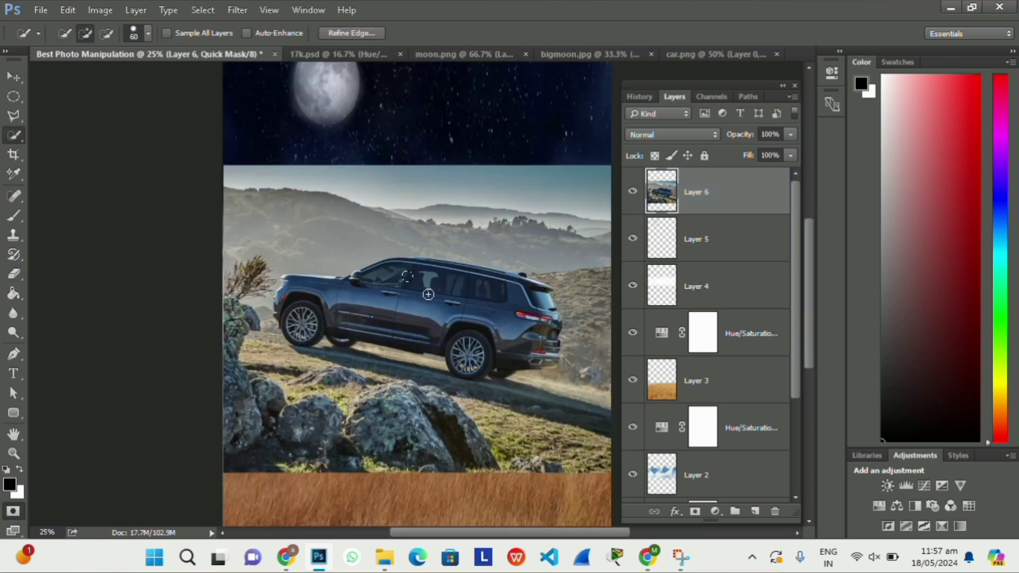
key(bracketright)
key(bracketright)
key(bracketright)
drag(466, 313, 514, 338)
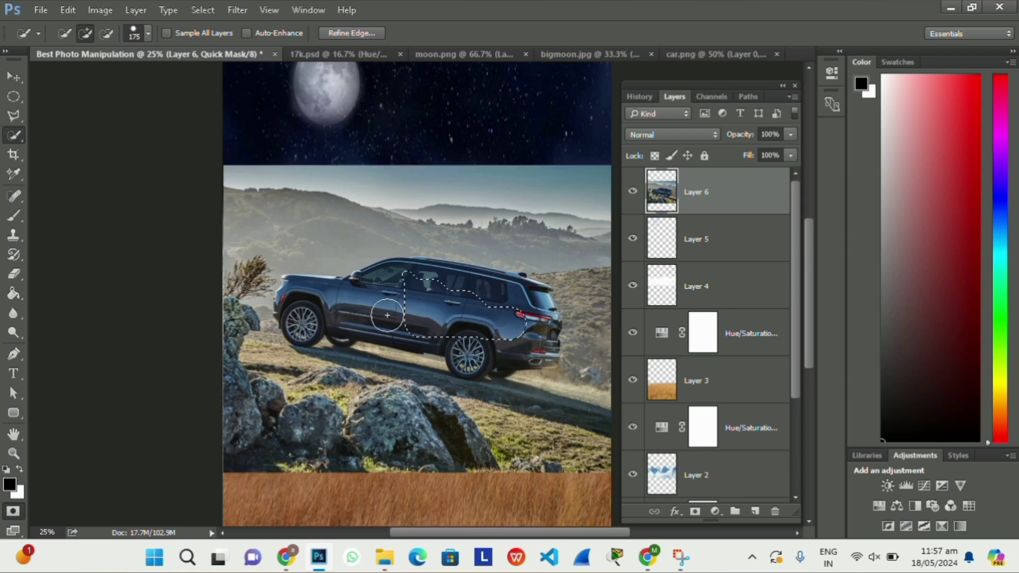
key(bracketleft)
key(bracketleft)
key(bracketleft)
drag(414, 302, 388, 316)
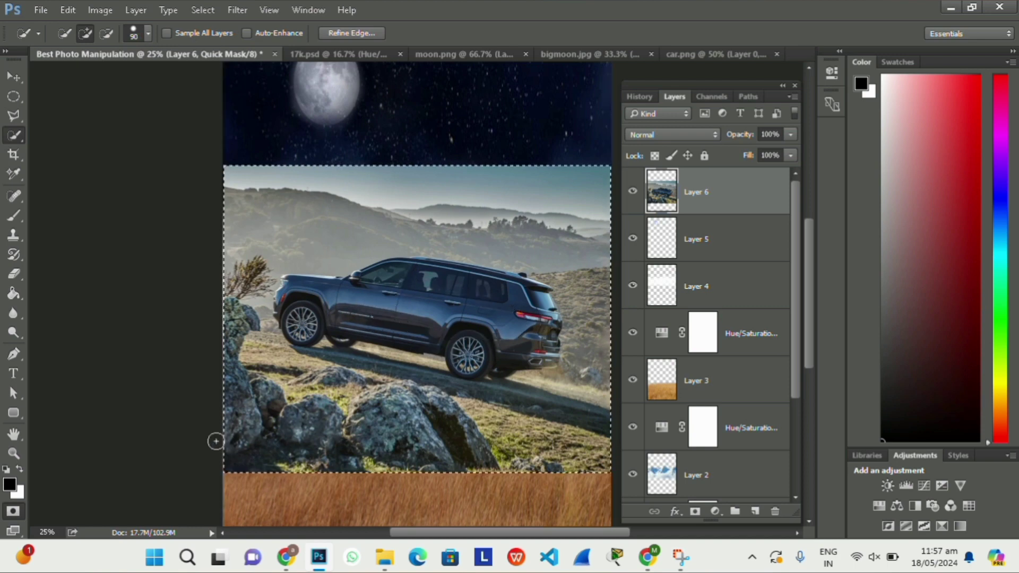
drag(207, 375, 397, 397)
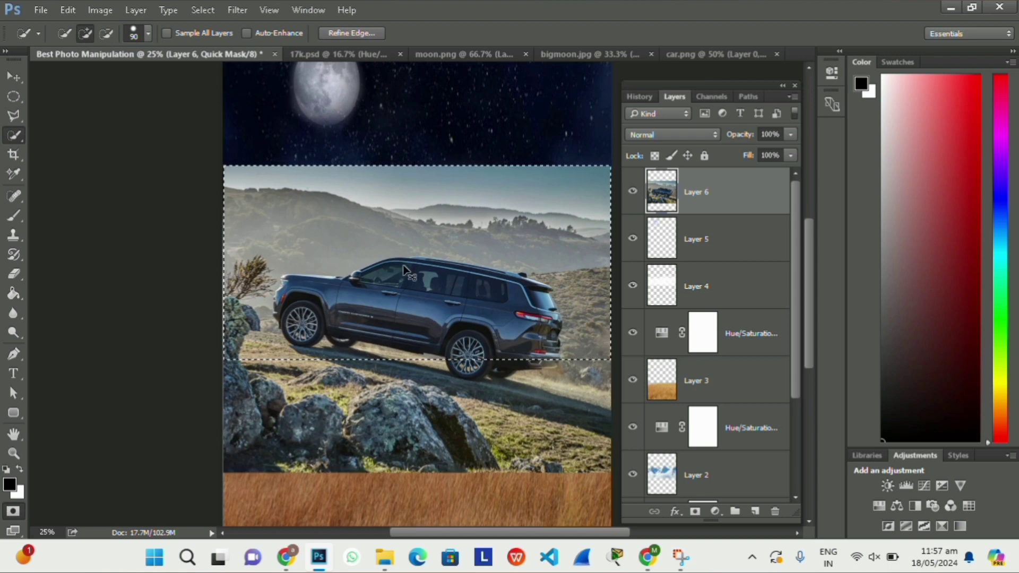
key(ctrl+d)
drag(302, 322, 306, 334)
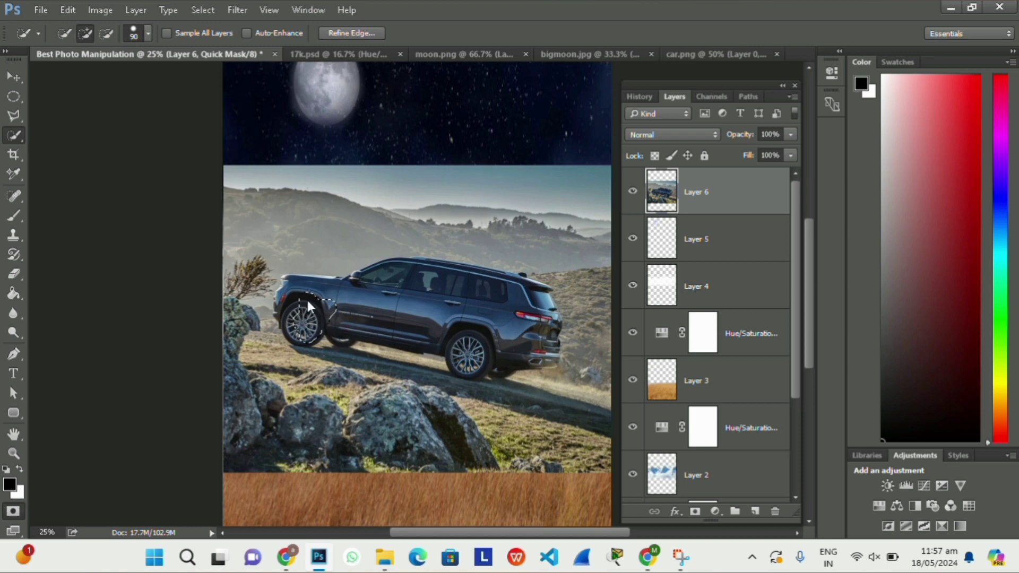
drag(297, 333, 437, 332)
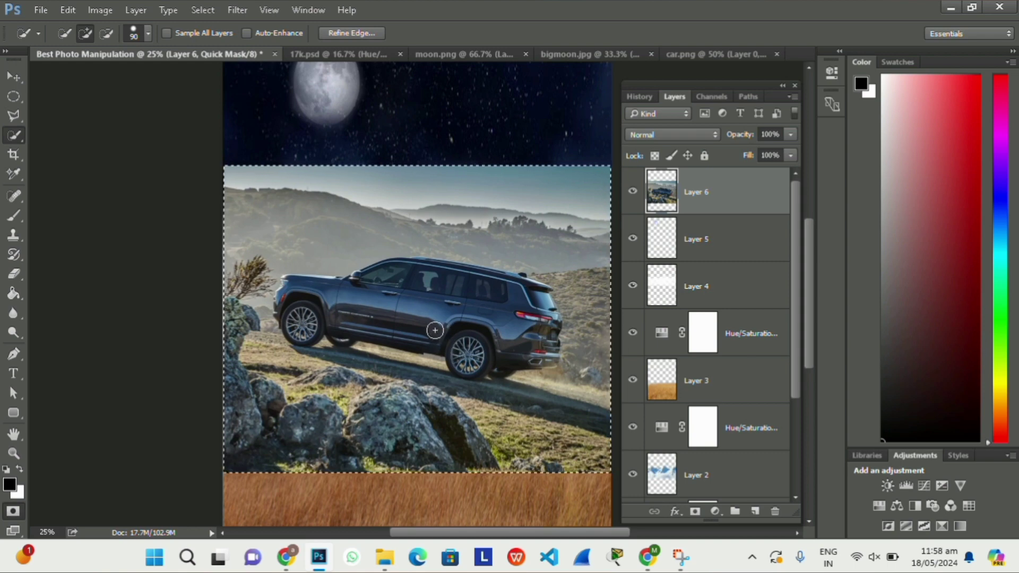
key(ctrl+d)
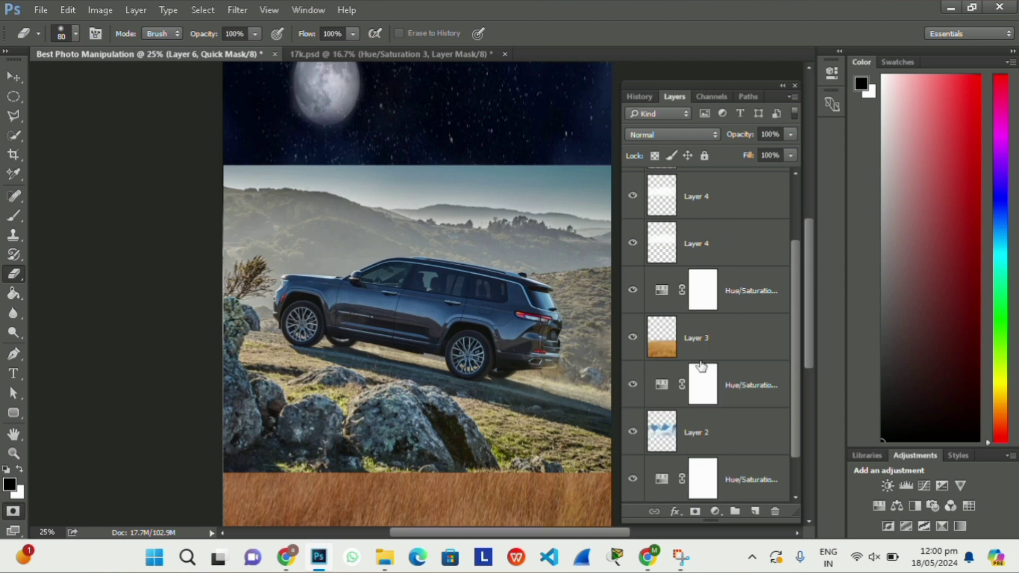
scroll(717, 191, up, 2)
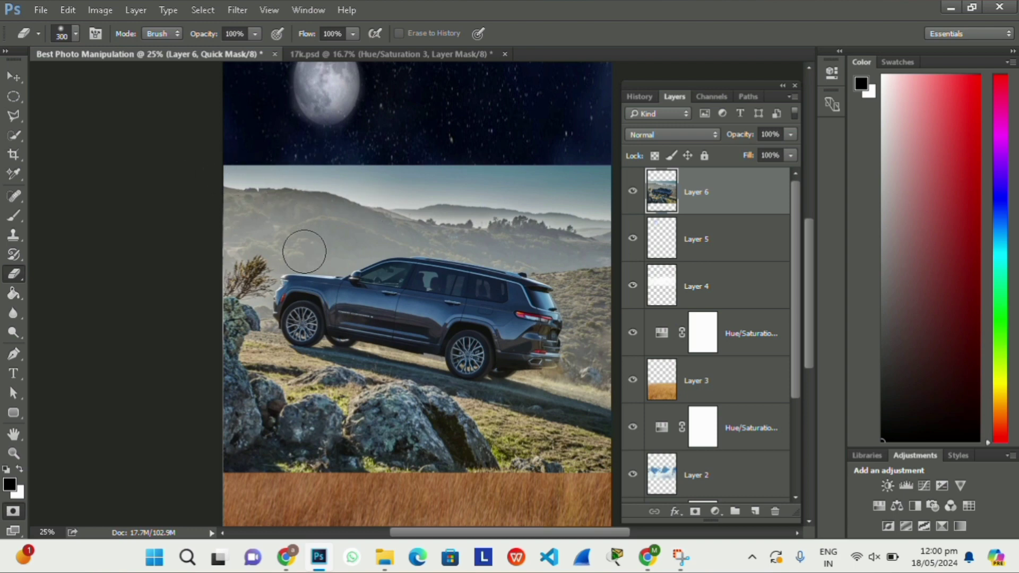
Add a layer mask to Layer 6 and hide the car photo's sky to reveal the mountains.
key(q)
key(b)
key(x)
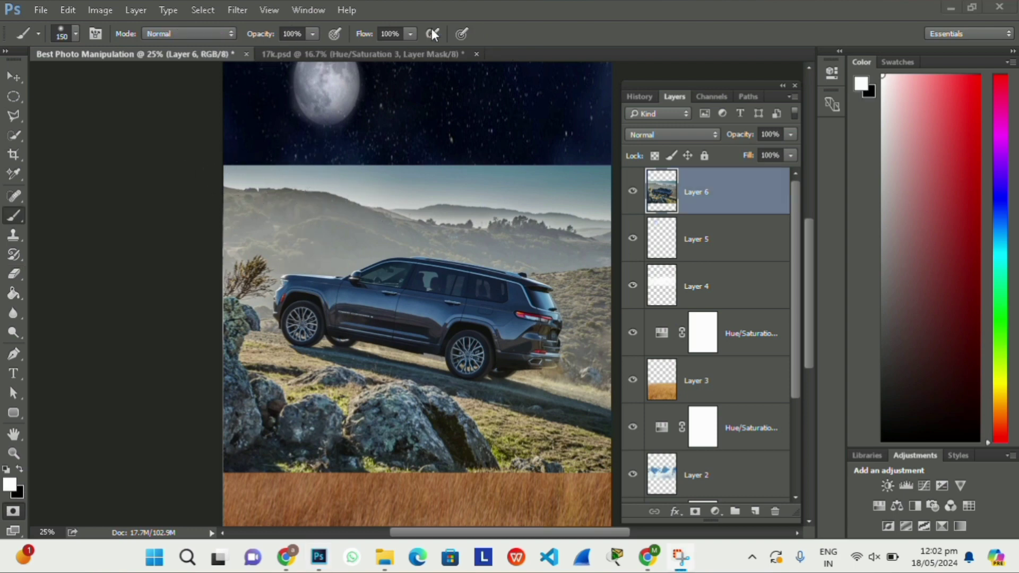
click(693, 513)
key(ctrl+minus)
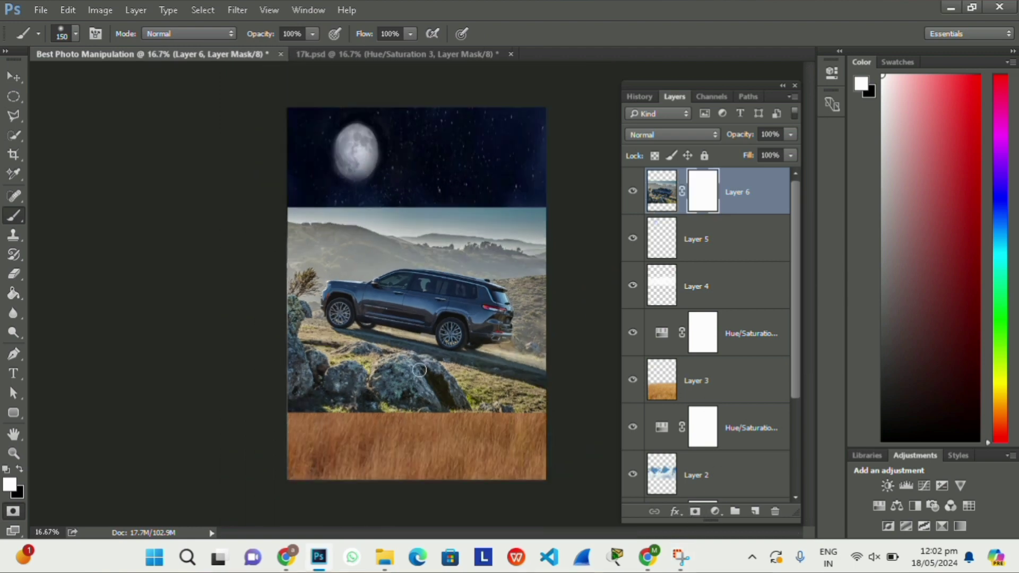
key(e)
mouse_move(282, 209)
mouse_down()
mouse_move(542, 248)
mouse_move(268, 237)
mouse_move(533, 225)
mouse_up()
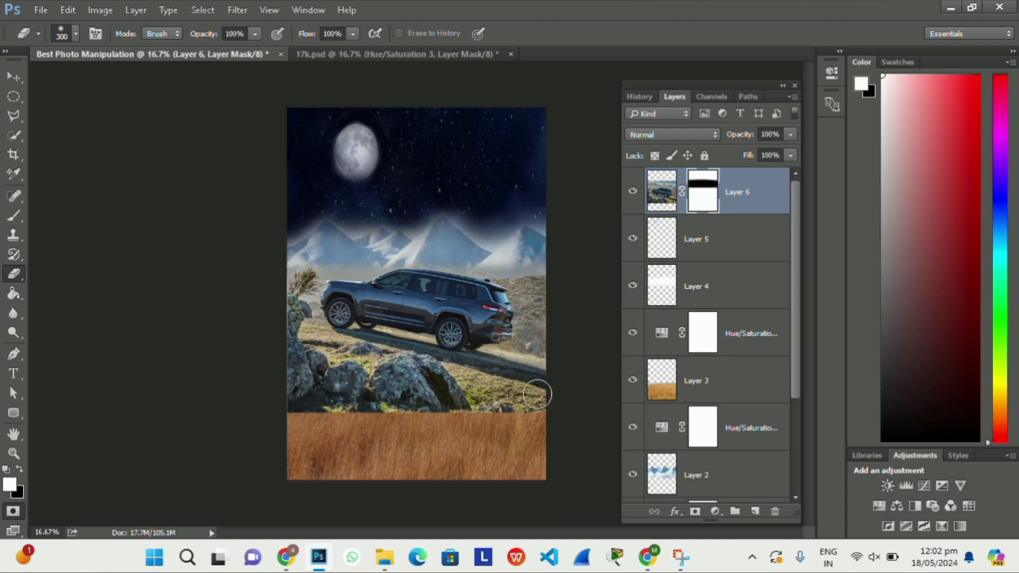
mouse_move(541, 403)
mouse_down()
mouse_move(575, 387)
mouse_move(258, 369)
mouse_move(284, 319)
mouse_move(303, 375)
mouse_move(484, 393)
mouse_move(322, 359)
mouse_up()
key(ctrl+z)
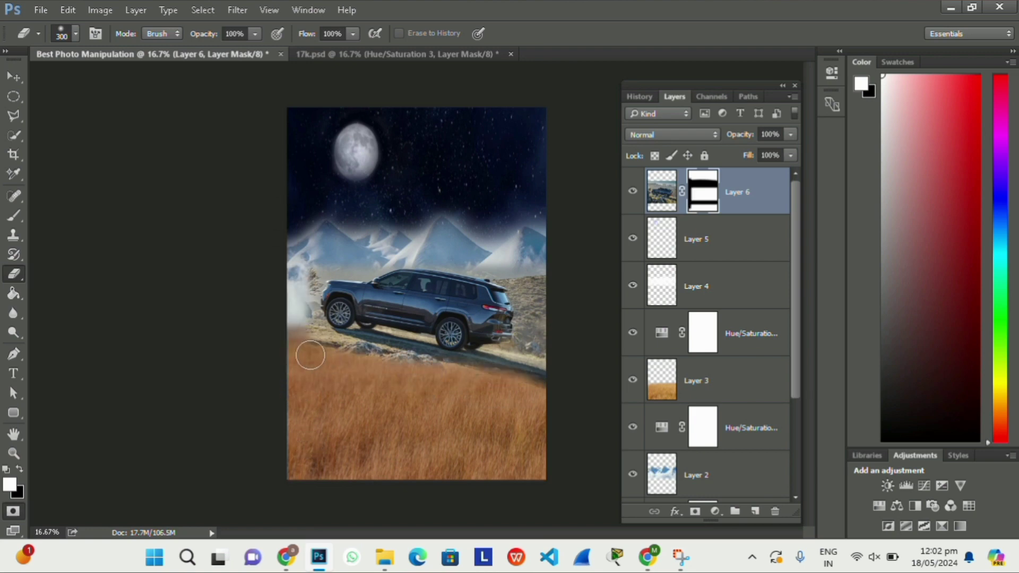
key(ctrl+z)
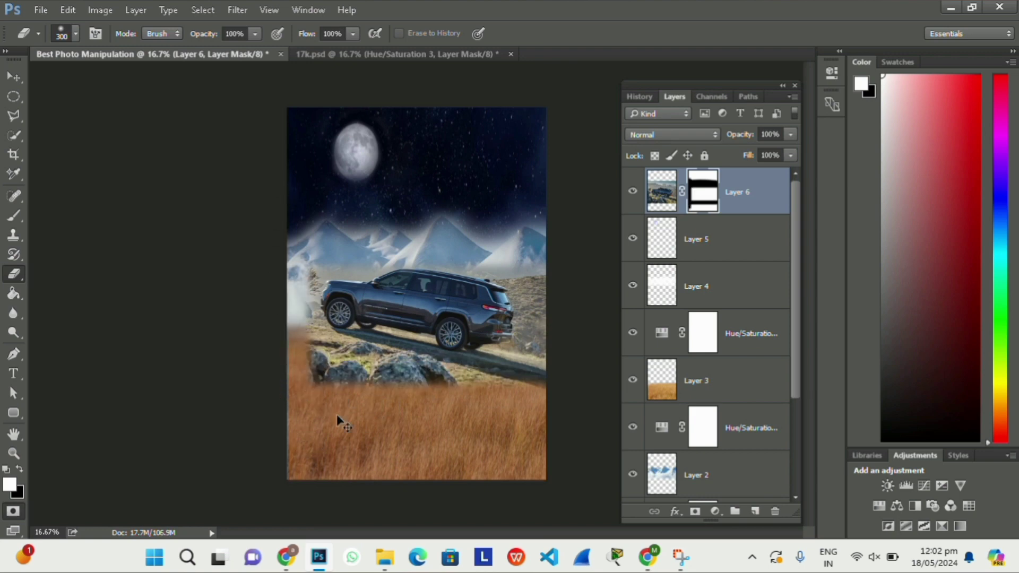
Mask out the left rocks and fade the photo's edges and hills into the fog.
key(ctrl+plus)
drag(262, 392, 257, 423)
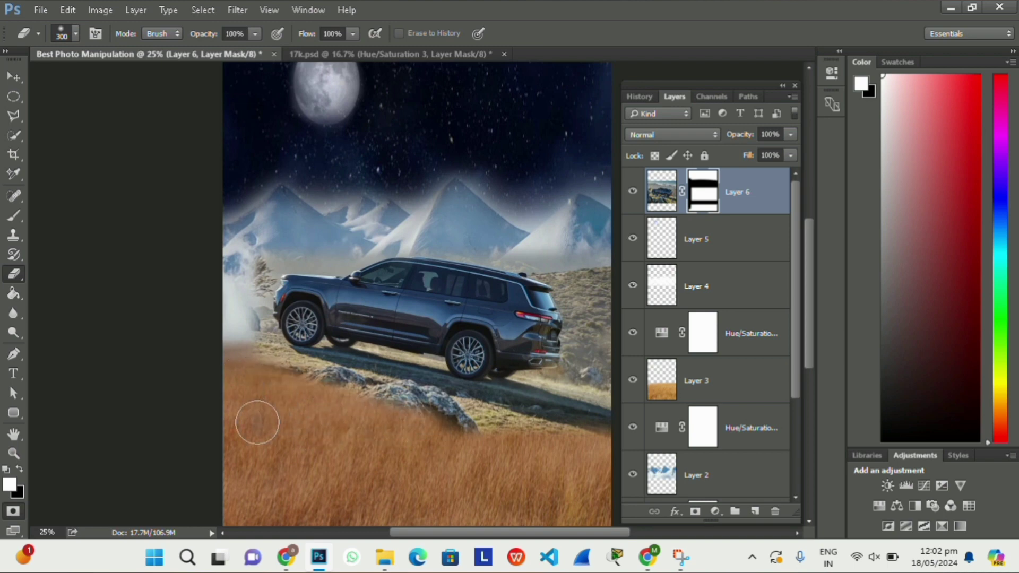
mouse_move(239, 364)
mouse_down()
mouse_move(257, 216)
mouse_move(234, 371)
mouse_move(246, 251)
mouse_up()
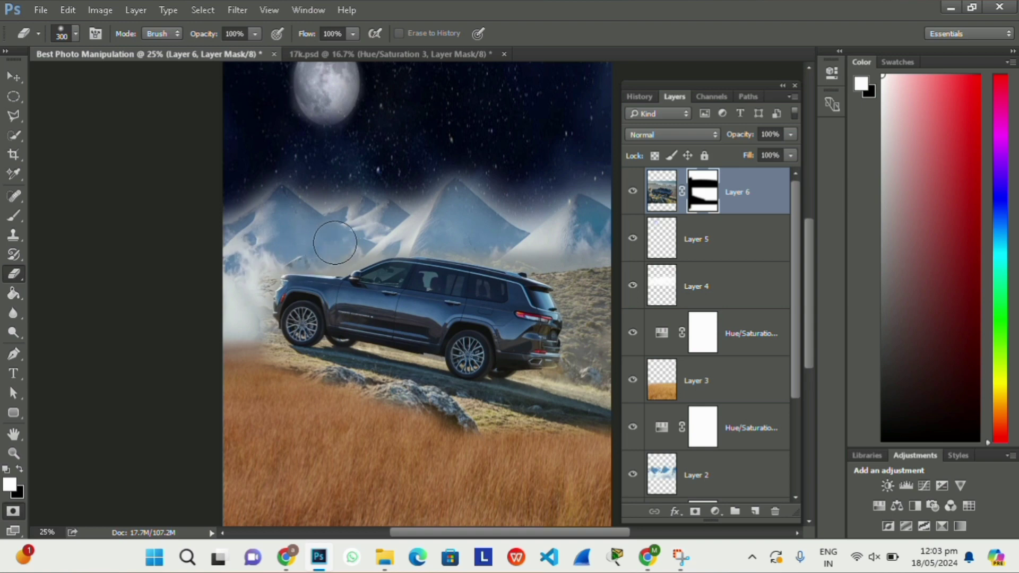
mouse_move(334, 243)
mouse_down()
mouse_move(496, 242)
mouse_move(596, 356)
mouse_up()
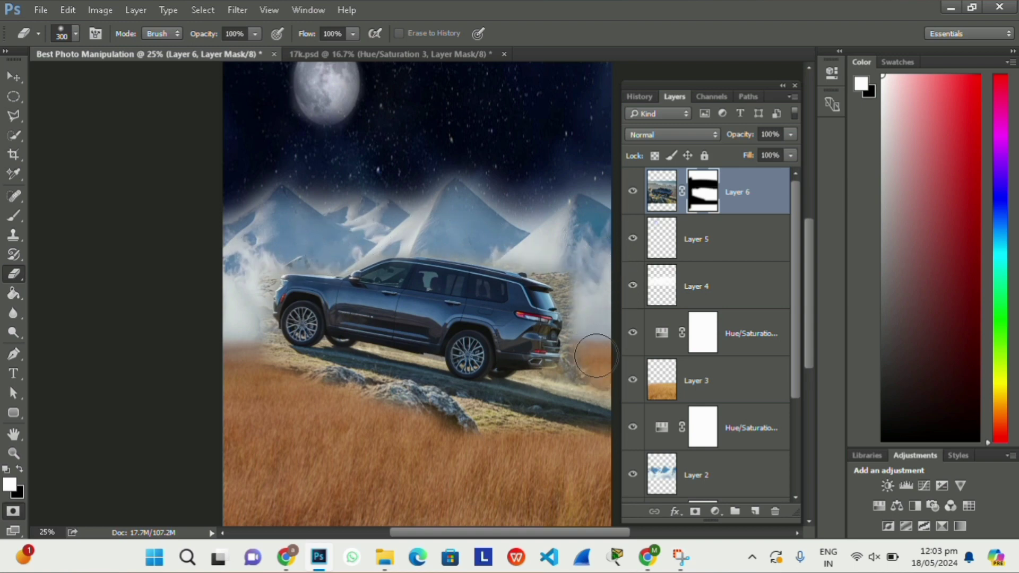
key(ctrl+plus)
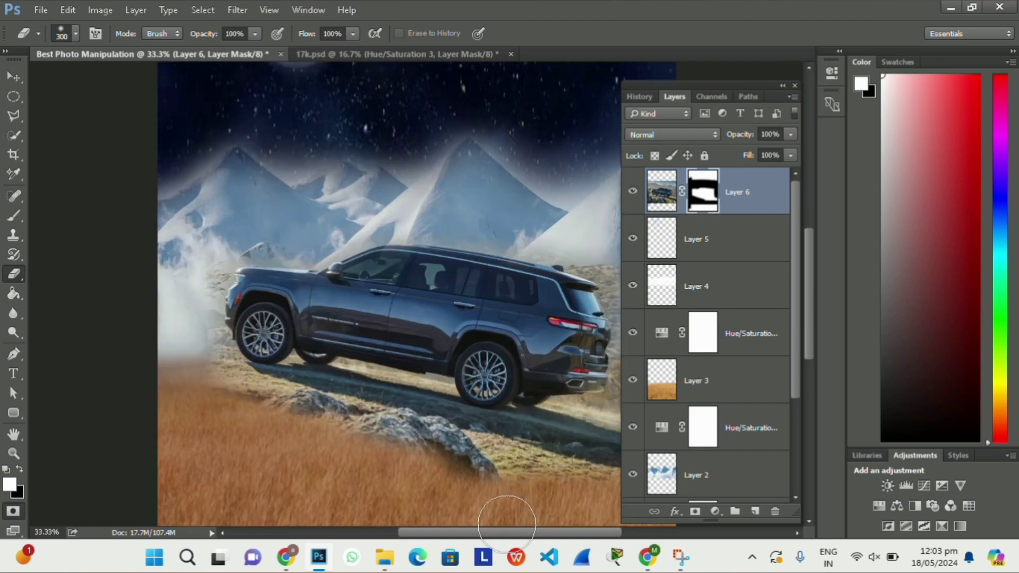
drag(518, 533, 547, 533)
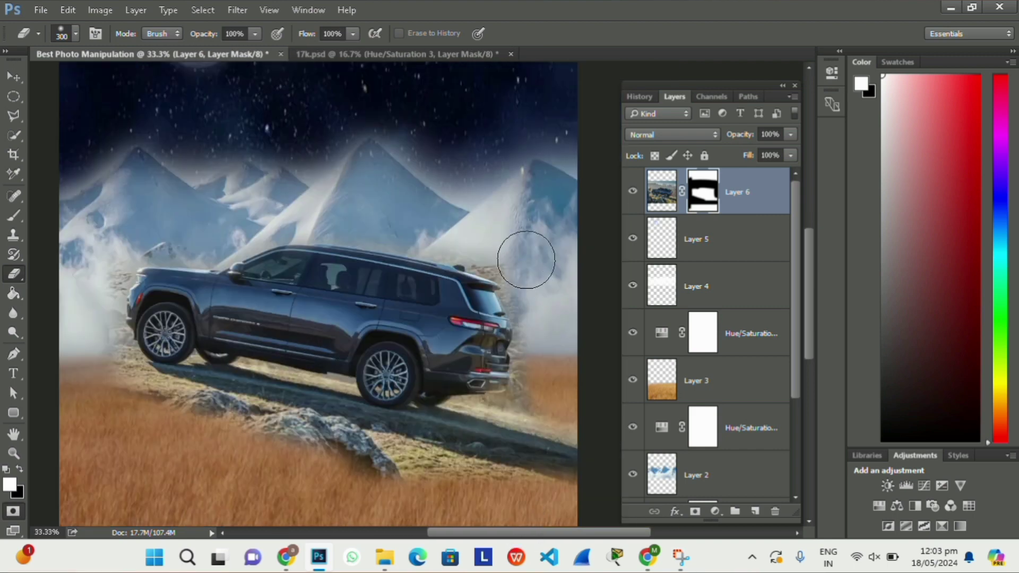
drag(511, 250, 448, 220)
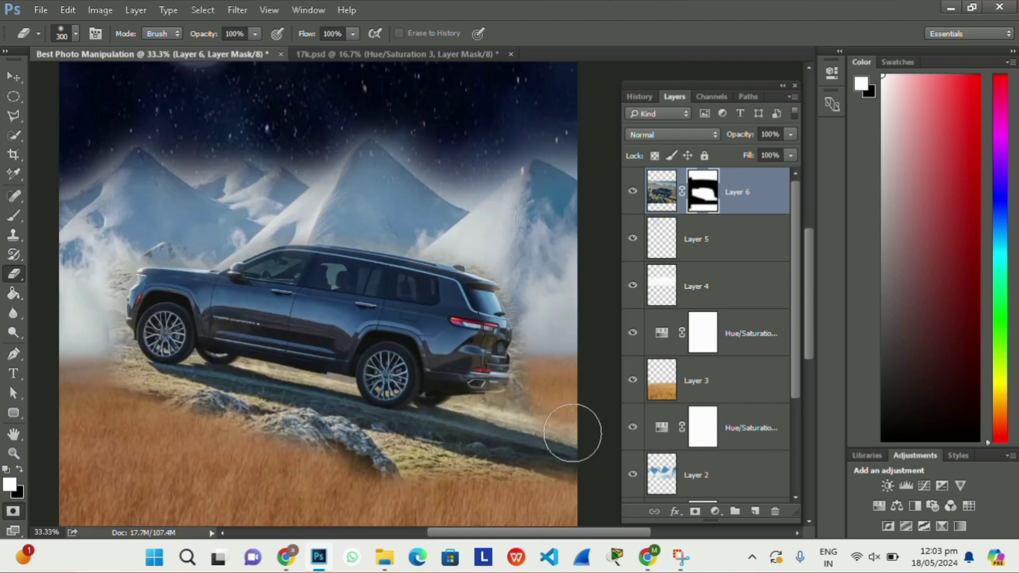
Create a new layer and fill an elliptical selection beneath the car with black.
key(ctrl+shift+alt+n)
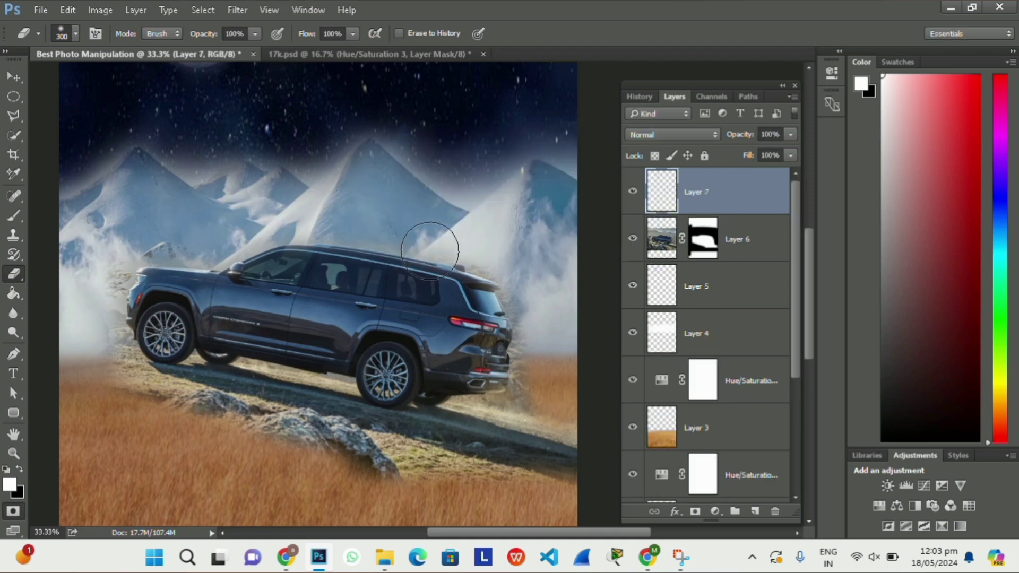
key(m)
key(ctrl+minus)
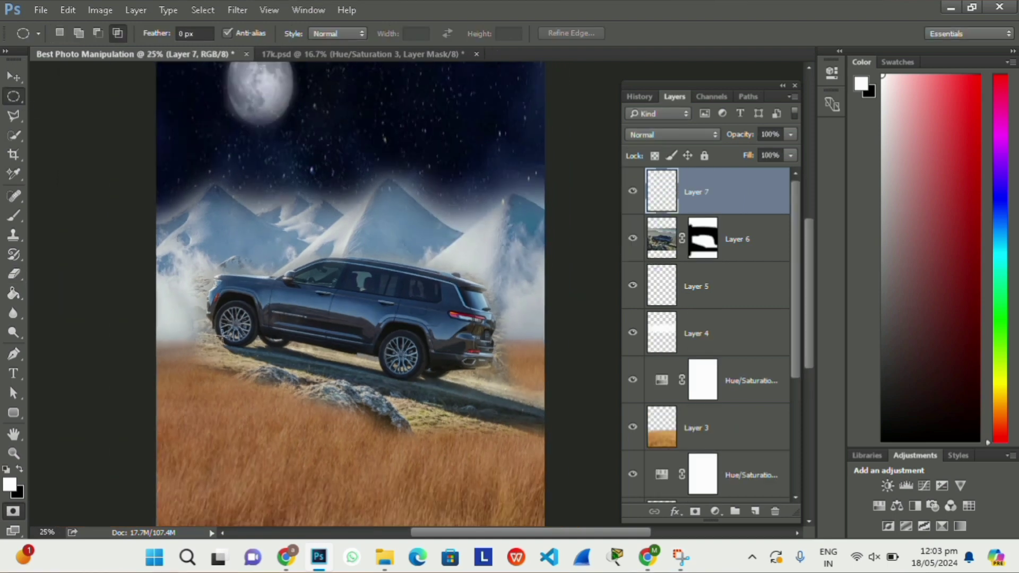
drag(215, 328, 559, 399)
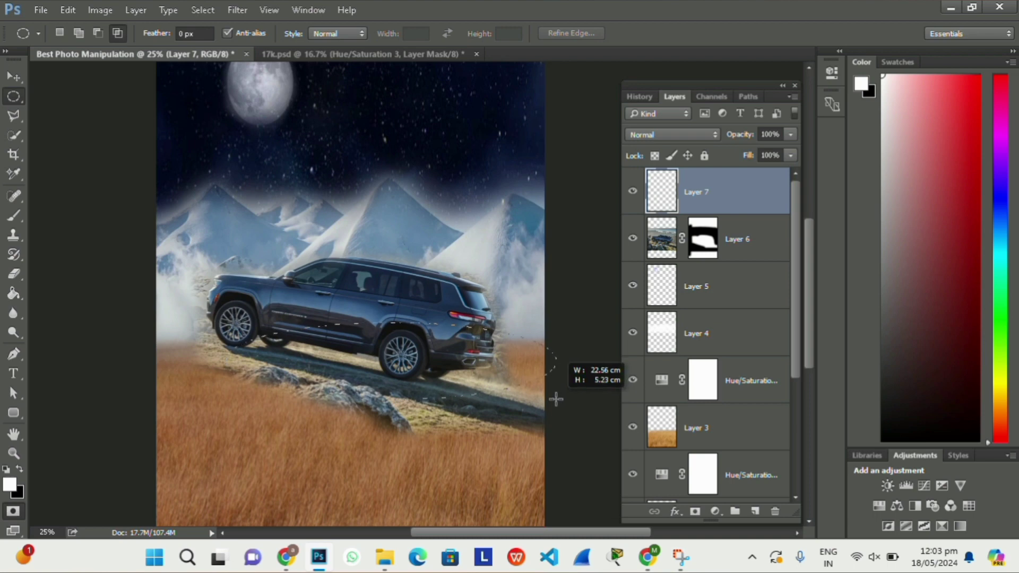
key(alt+BackSpace)
key(ctrl+z)
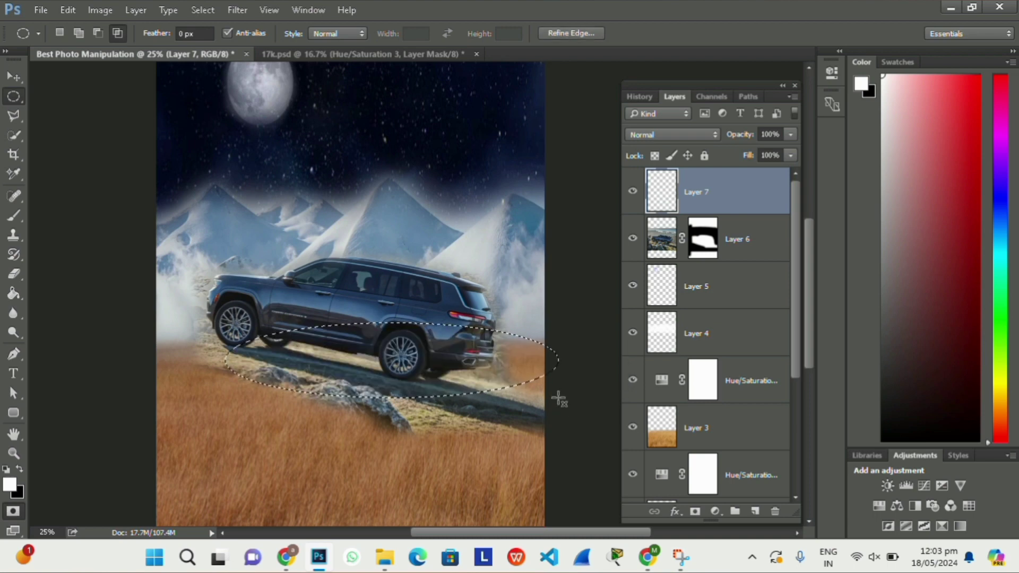
key(ctrl+BackSpace)
key(ctrl+d)
Replace it with a redrawn black-filled ellipse under the car.
key(v)
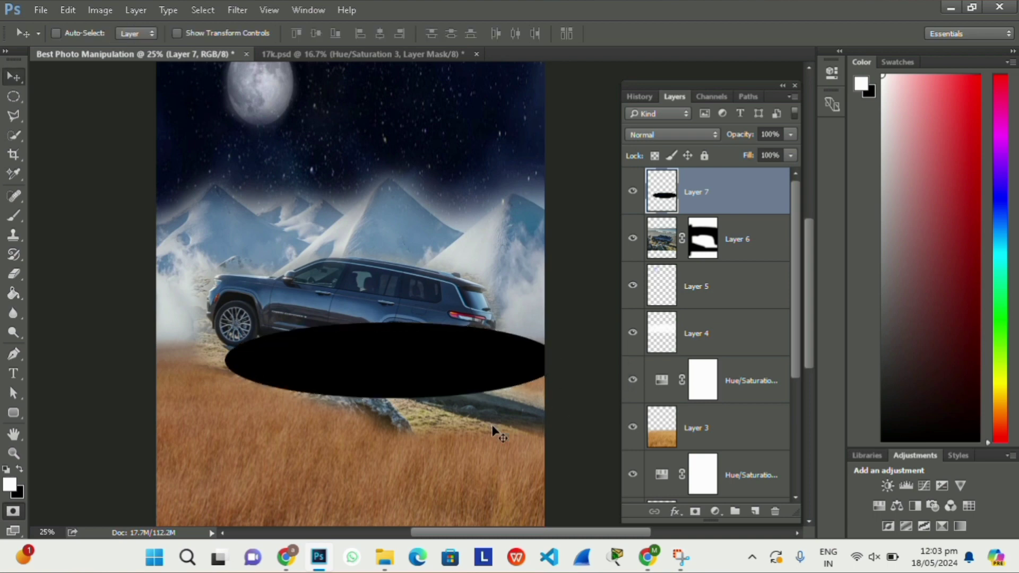
drag(448, 367, 403, 382)
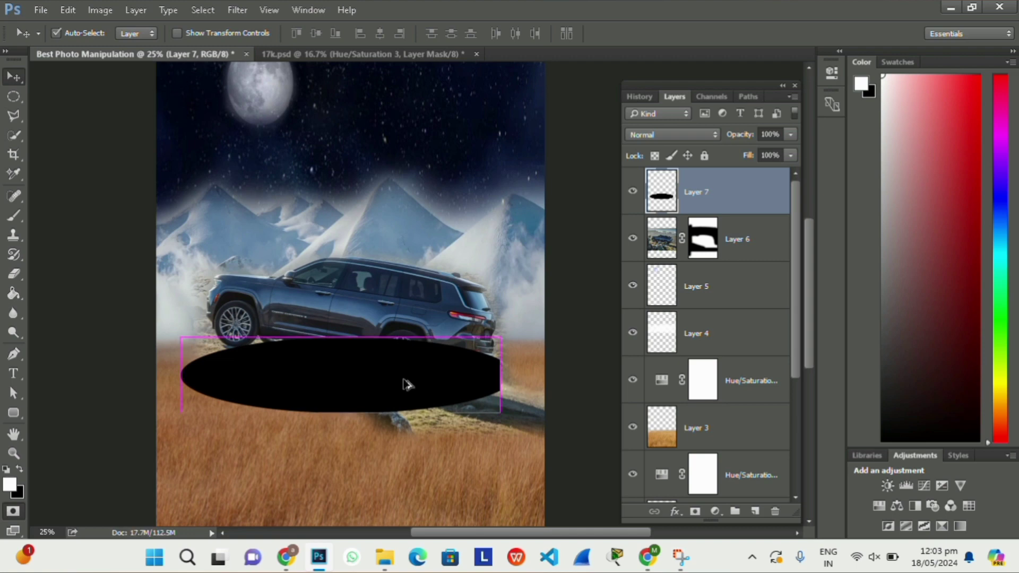
key(ctrl+z)
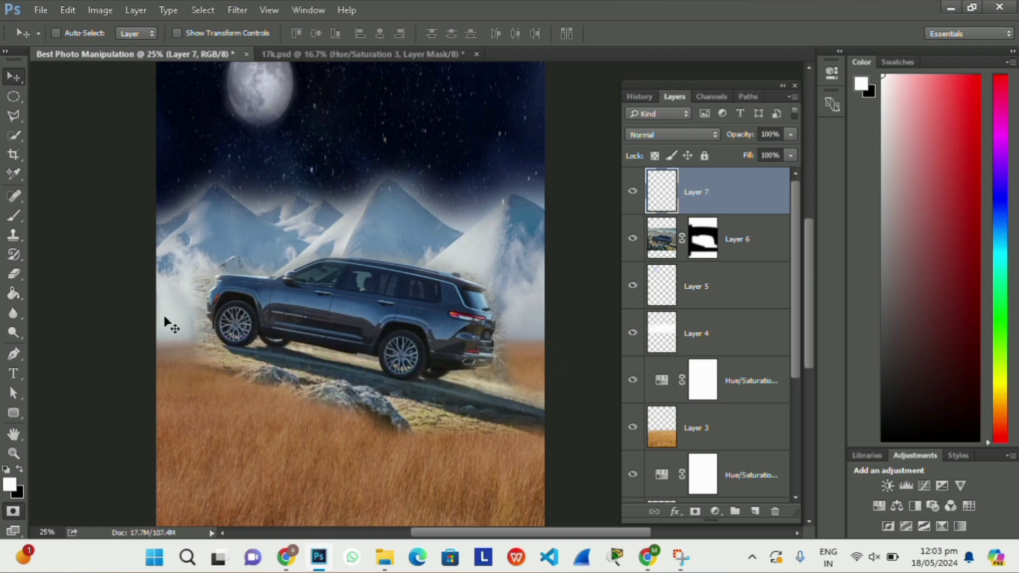
key(m)
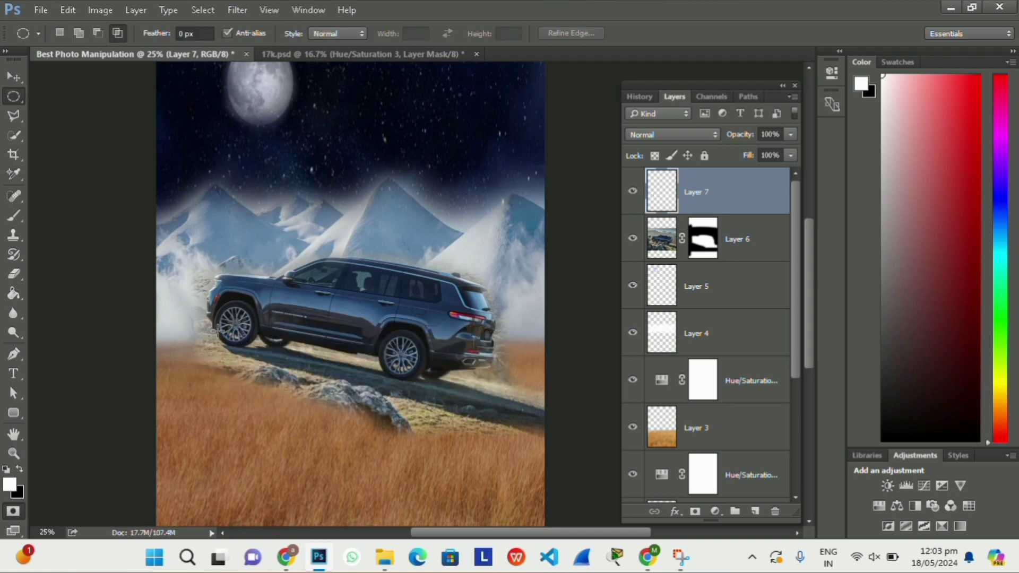
drag(218, 331, 535, 406)
key(ctrl+BackSpace)
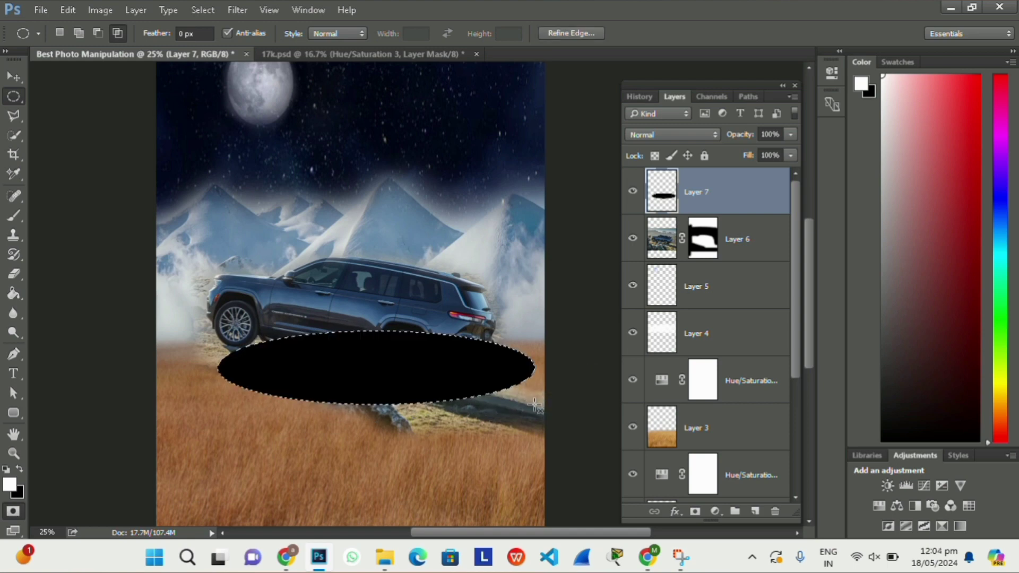
key(ctrl+d)
Tilt, stretch and enlarge the black ellipse under the car, then place Layer 7 below Layer 6.
key(v)
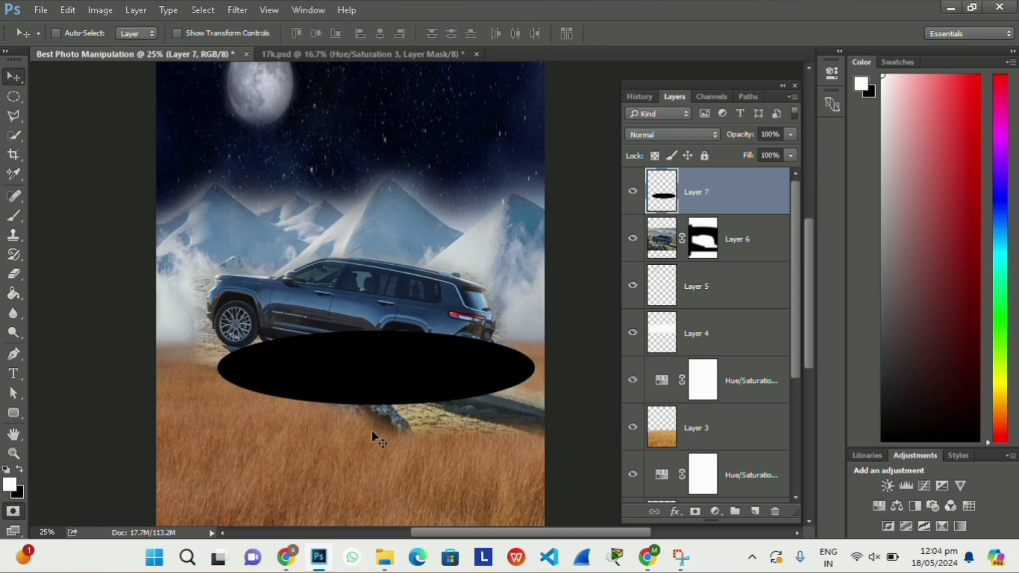
drag(412, 385, 383, 445)
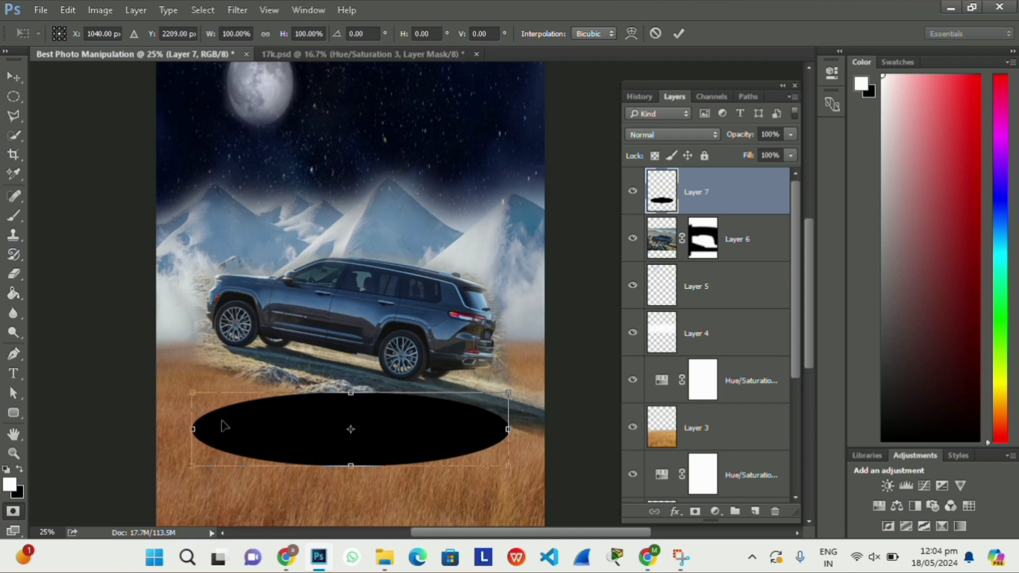
drag(455, 511, 440, 527)
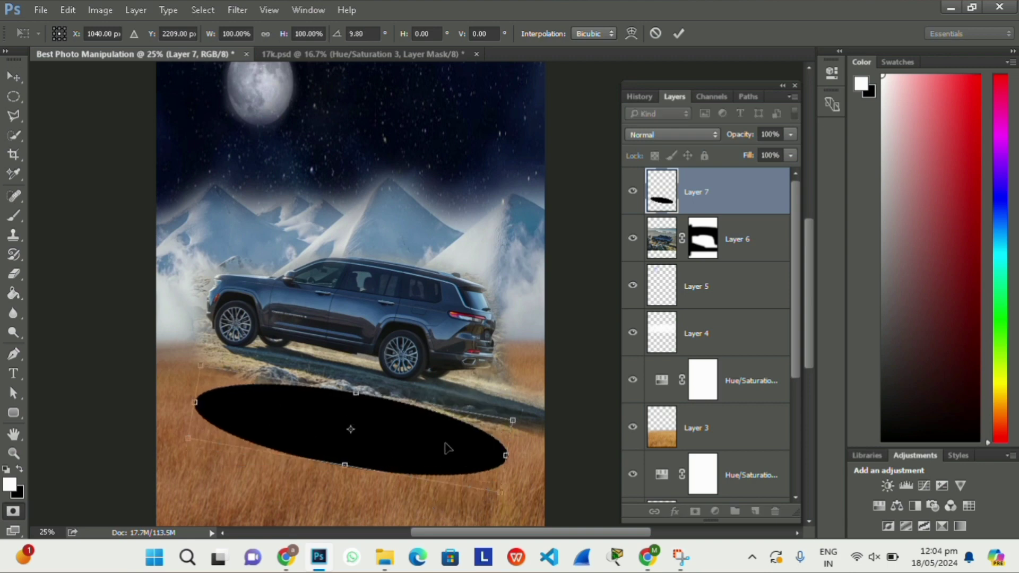
drag(447, 448, 467, 385)
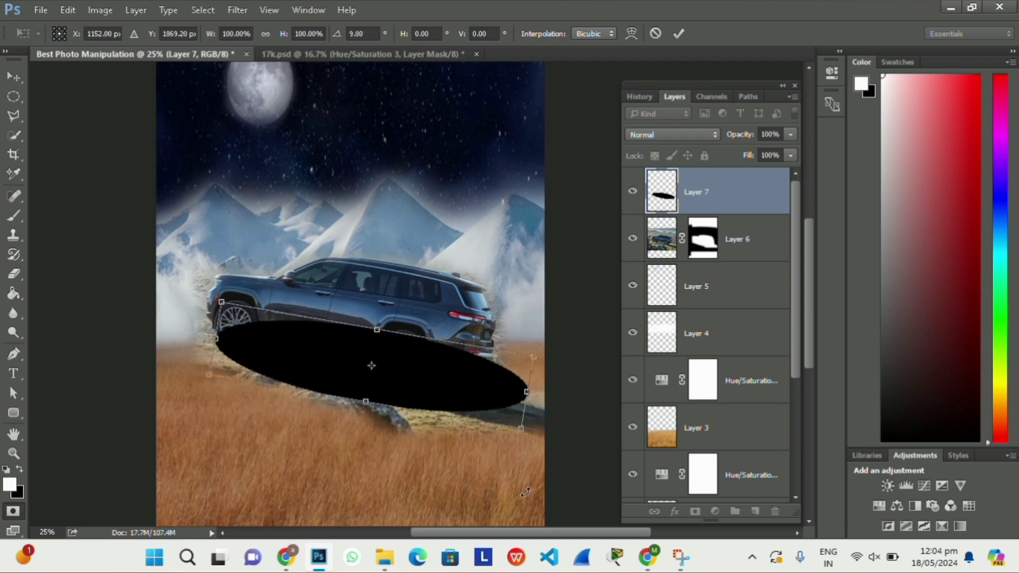
drag(525, 496, 546, 448)
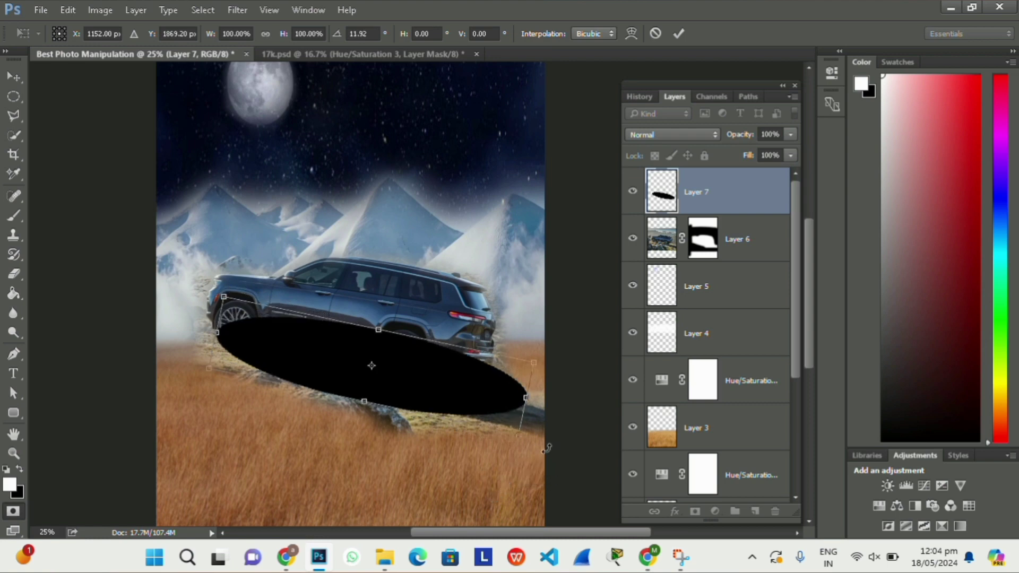
drag(527, 397, 558, 404)
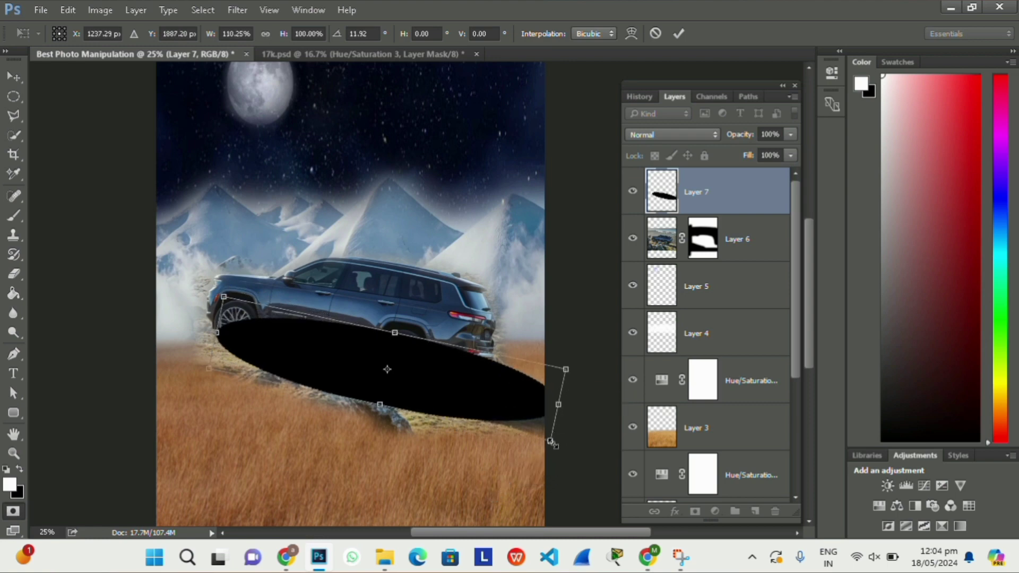
drag(554, 445, 566, 469)
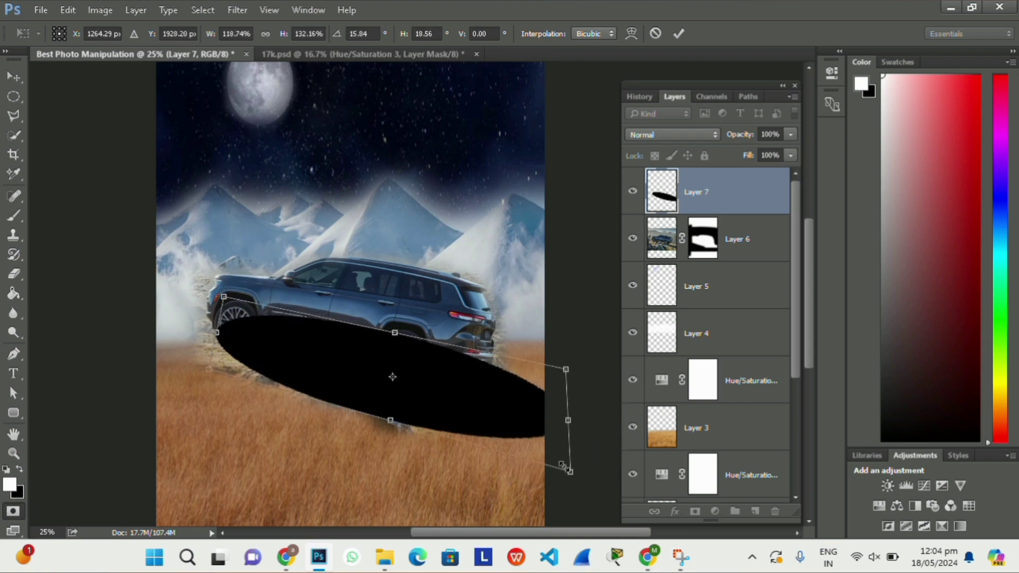
key(Return)
drag(725, 202, 711, 290)
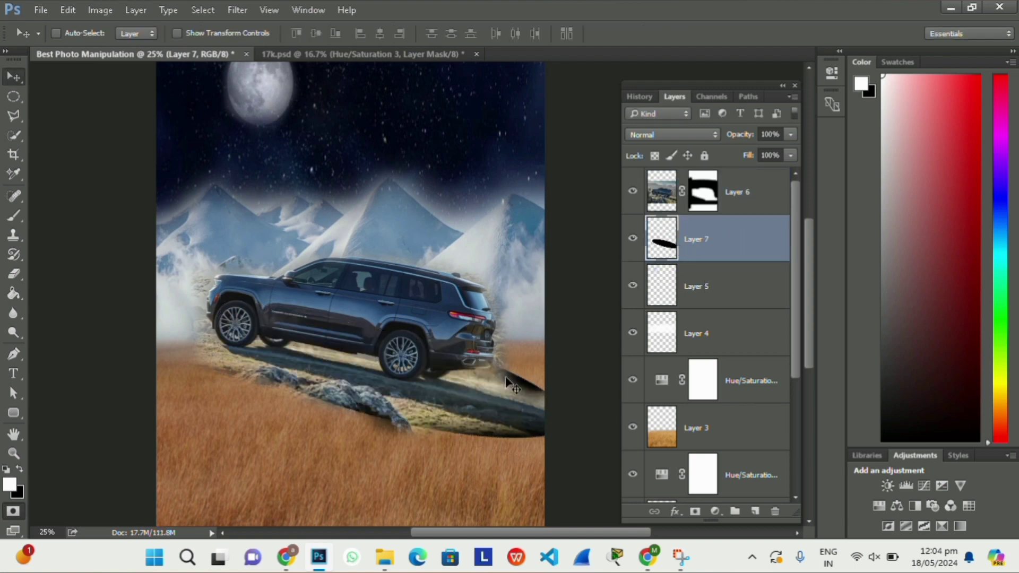
click(750, 197)
After toggling quick mask, Eraser/Brush and the Channels panel, delete the car layer, Layer 6.
key(q)
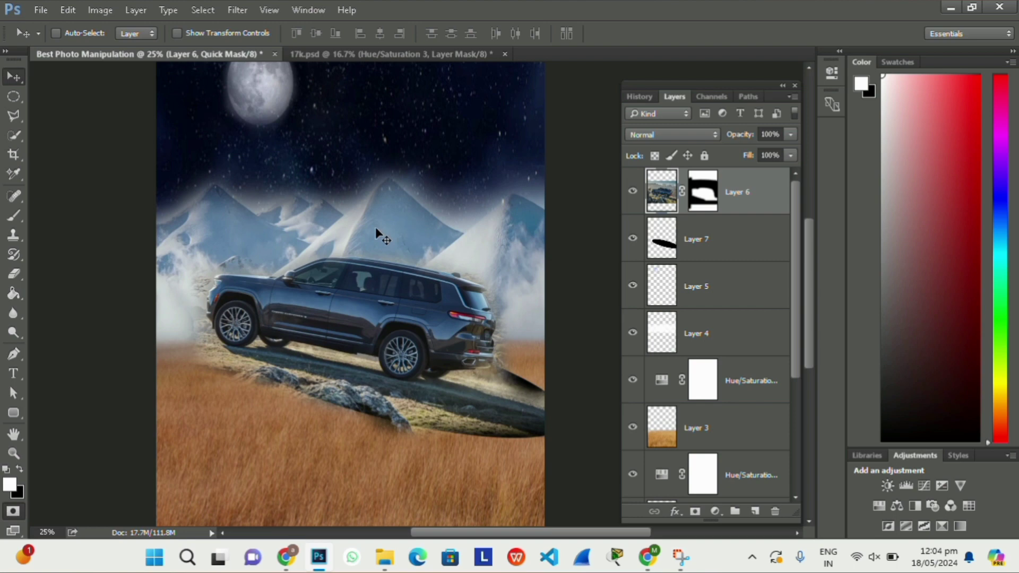
key(e)
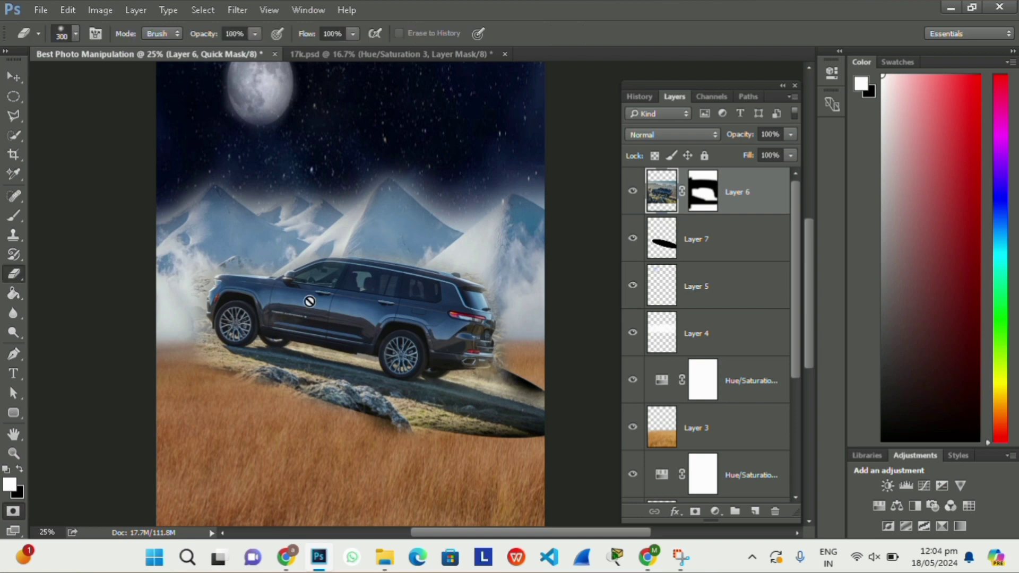
key(b)
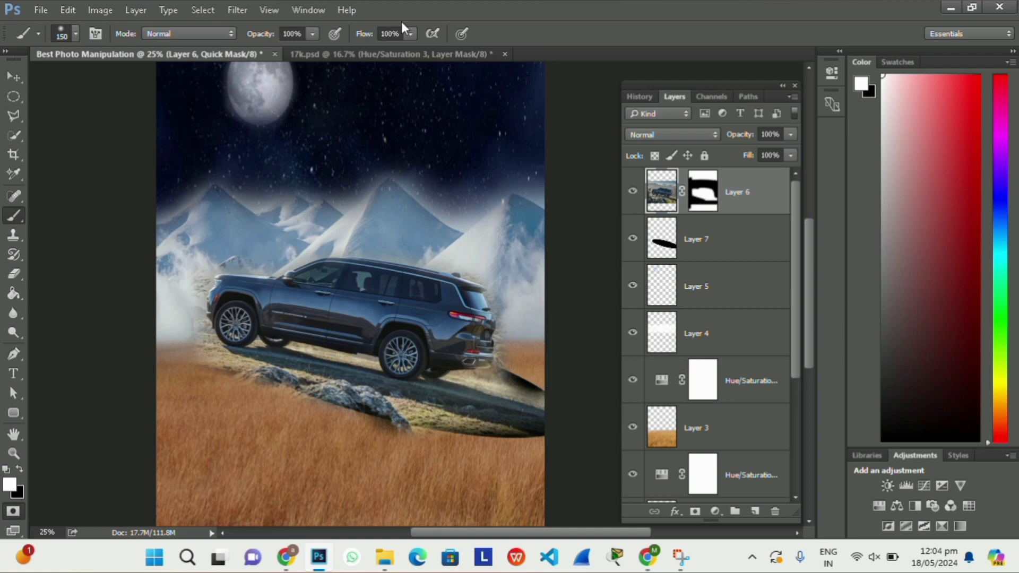
key(e)
scroll(447, 104, left, 3)
click(708, 96)
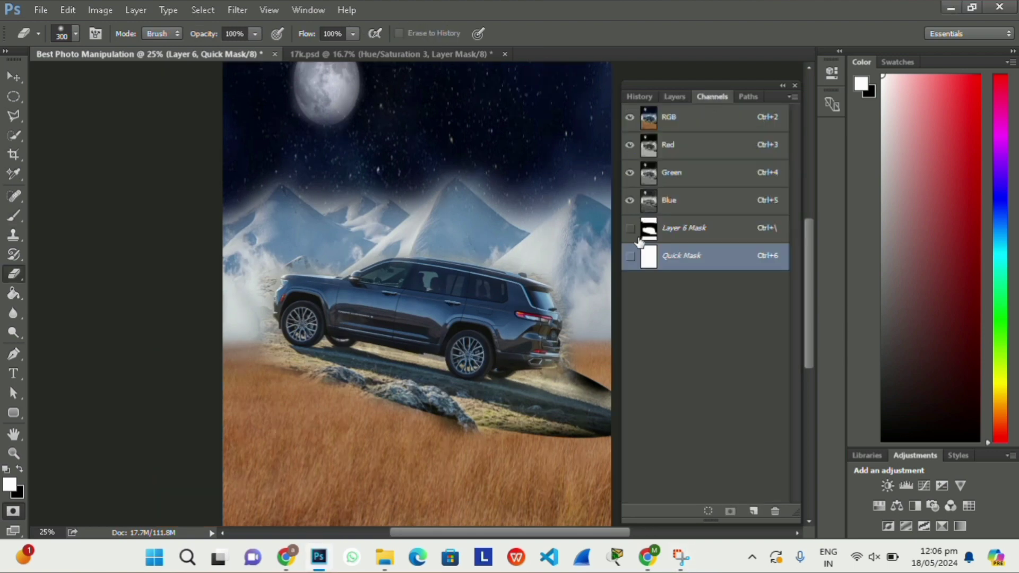
key(x)
click(673, 97)
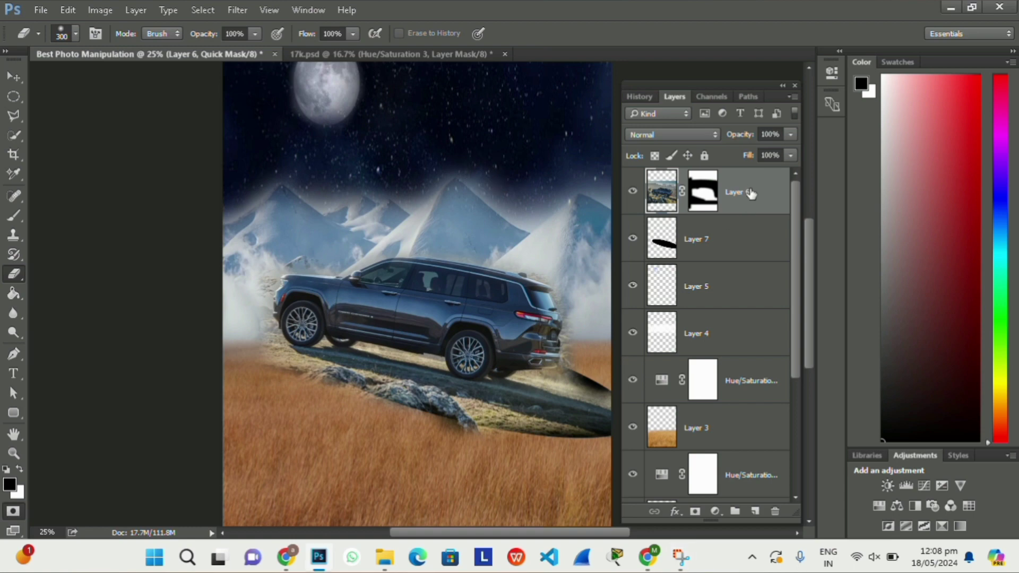
drag(750, 193, 775, 511)
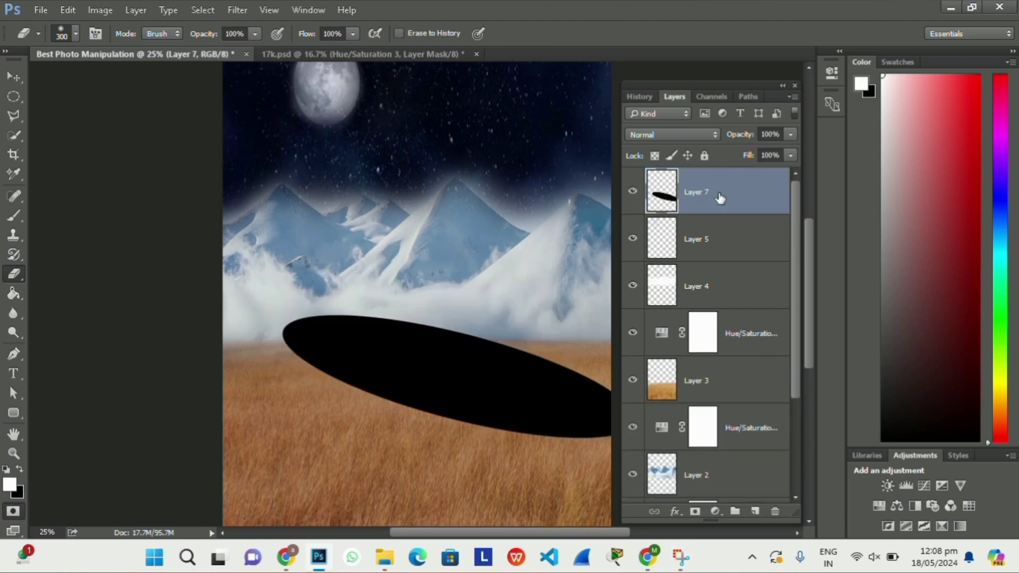
Open car.png and paste the SUV photo into the composite as a new layer.
key(ctrl+o)
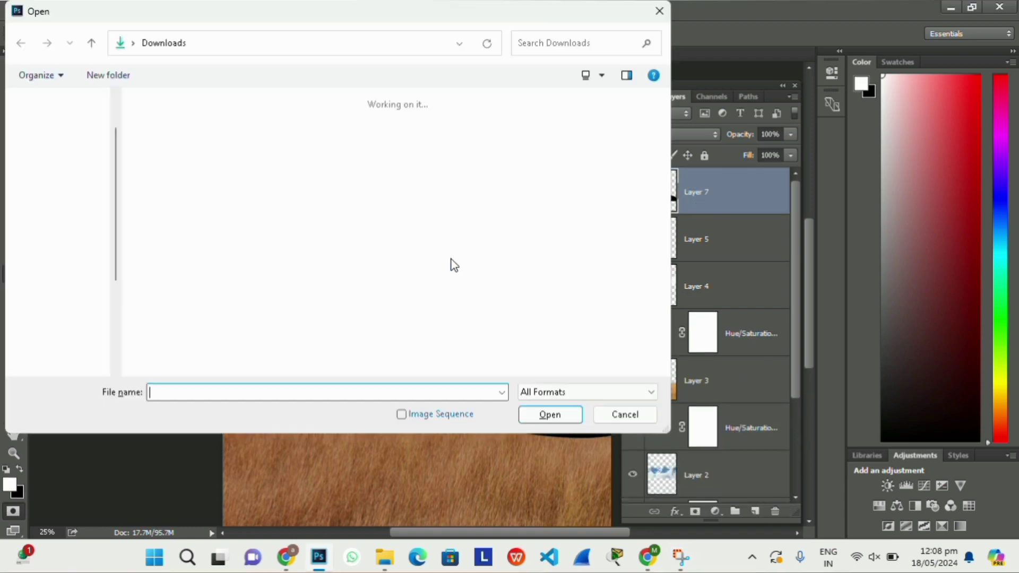
text(car)
key(Down)
key(Down)
key(Down)
key(Down)
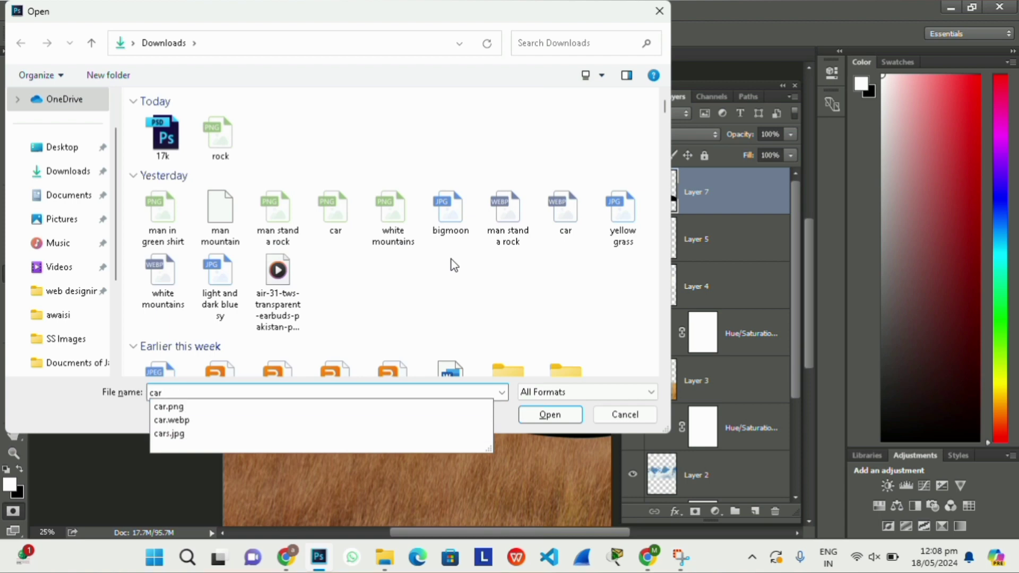
key(Down)
key(Return)
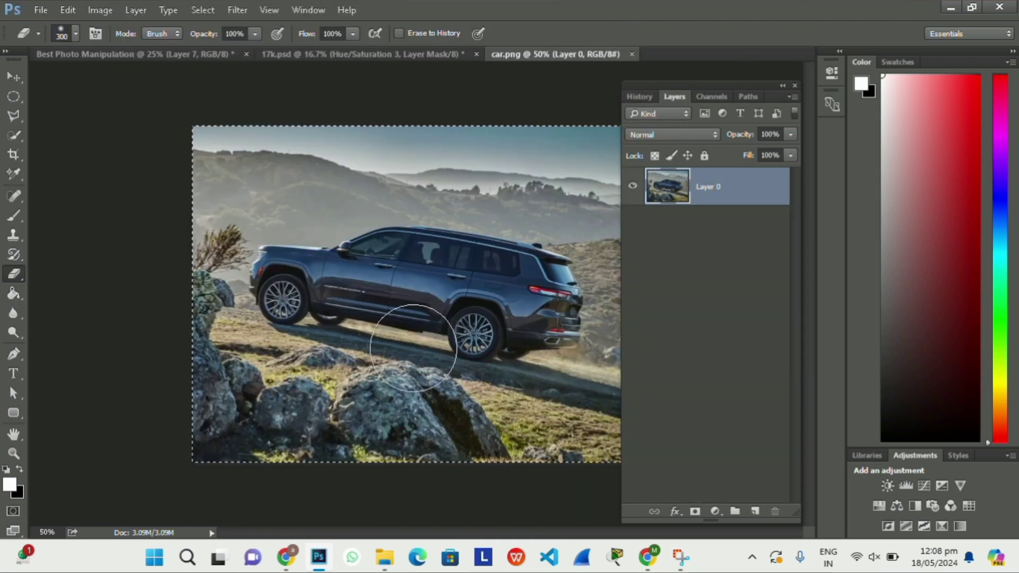
click(90, 55)
key(ctrl+v)
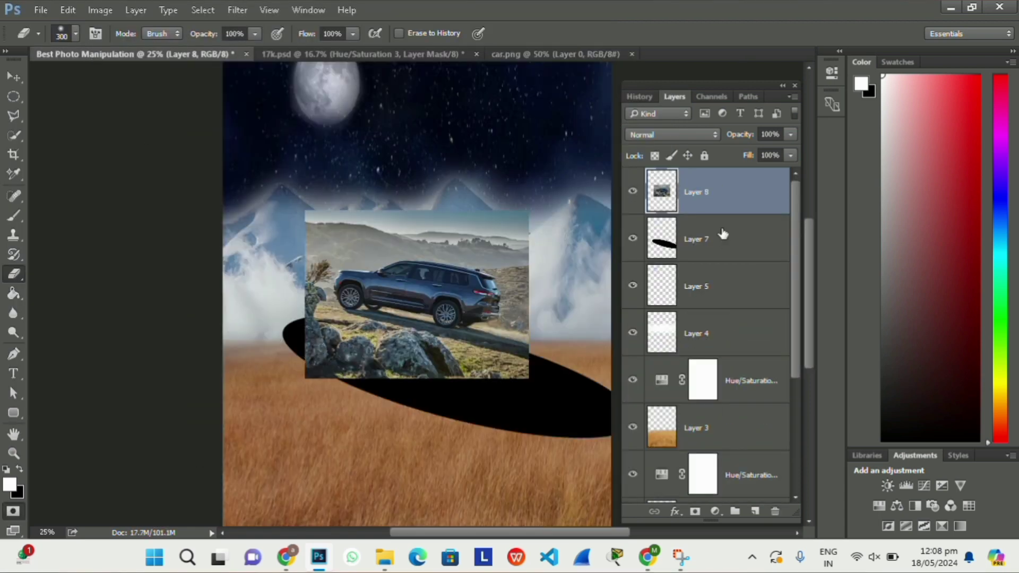
Enlarge the pasted car photo to span the canvas width and erase its bottom edge into the grass.
key(ctrl+t)
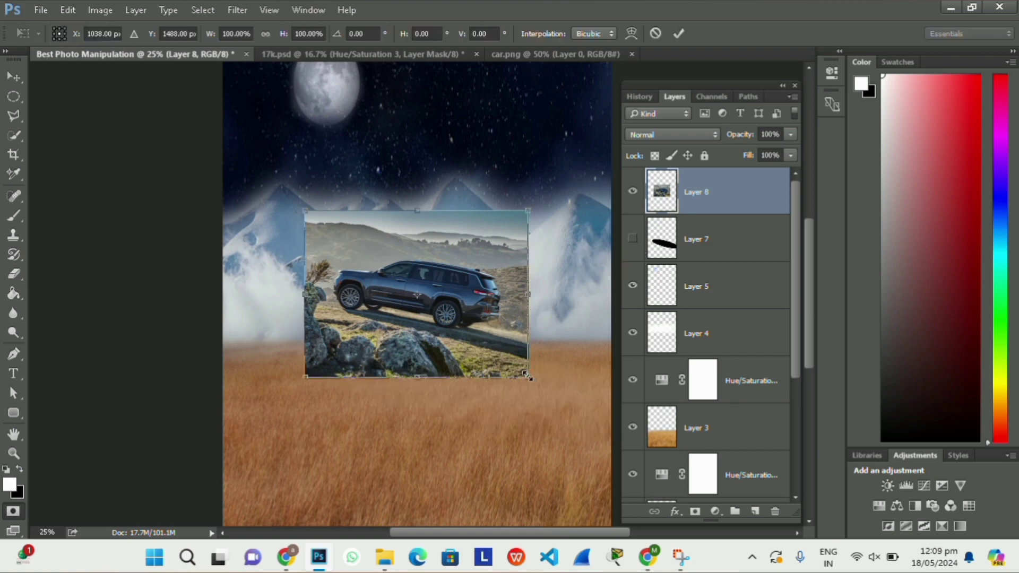
drag(527, 376, 618, 427)
key(Return)
key(e)
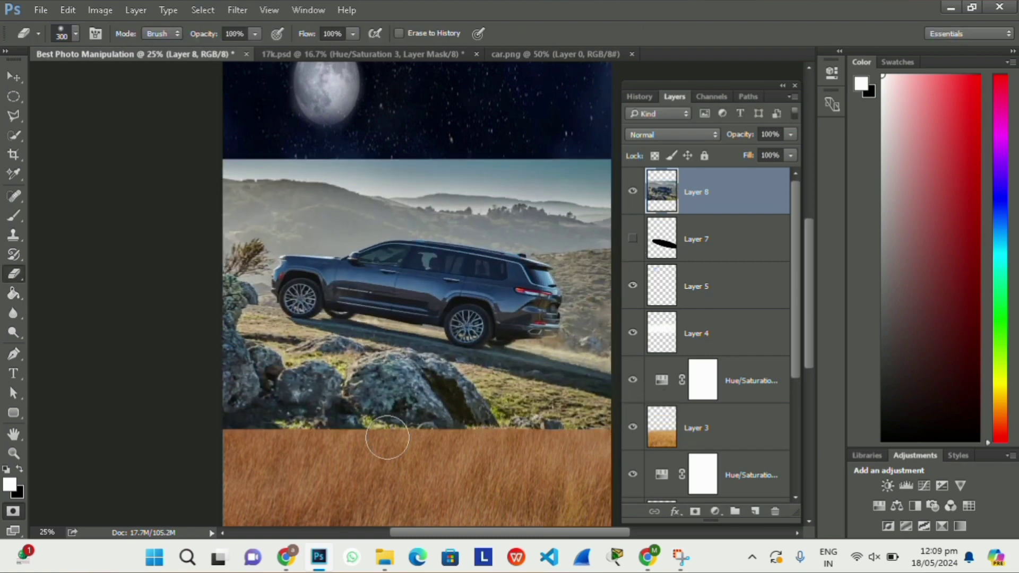
mouse_move(239, 422)
mouse_down()
mouse_move(547, 424)
mouse_move(200, 417)
mouse_move(584, 413)
mouse_up()
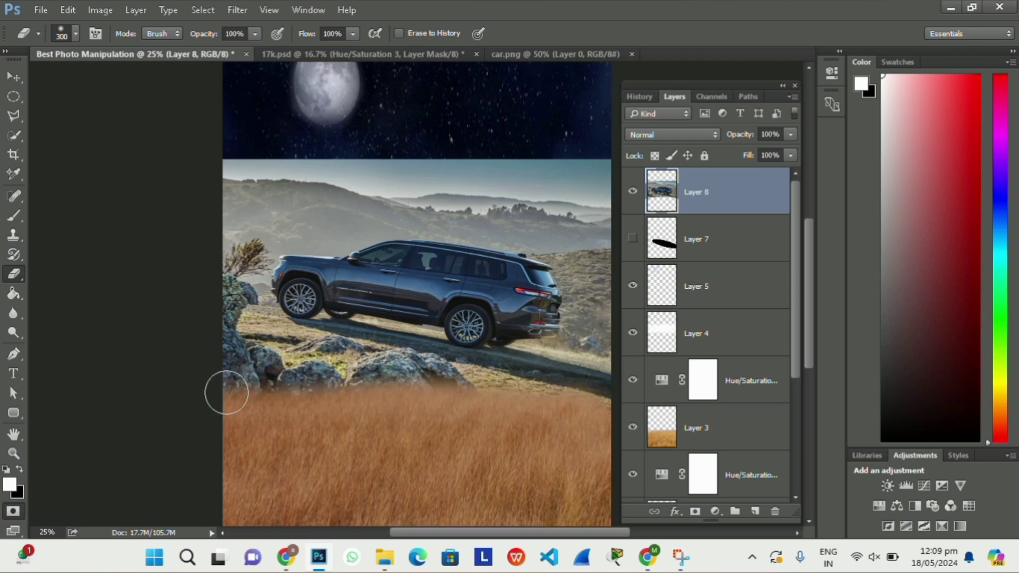
Erase the car photo's left and top edges so it blends into the mountains.
mouse_move(234, 394)
mouse_down()
mouse_move(237, 179)
mouse_move(655, 168)
mouse_up()
mouse_move(266, 148)
mouse_down()
mouse_move(535, 160)
mouse_move(247, 184)
mouse_move(603, 198)
mouse_move(221, 191)
mouse_up()
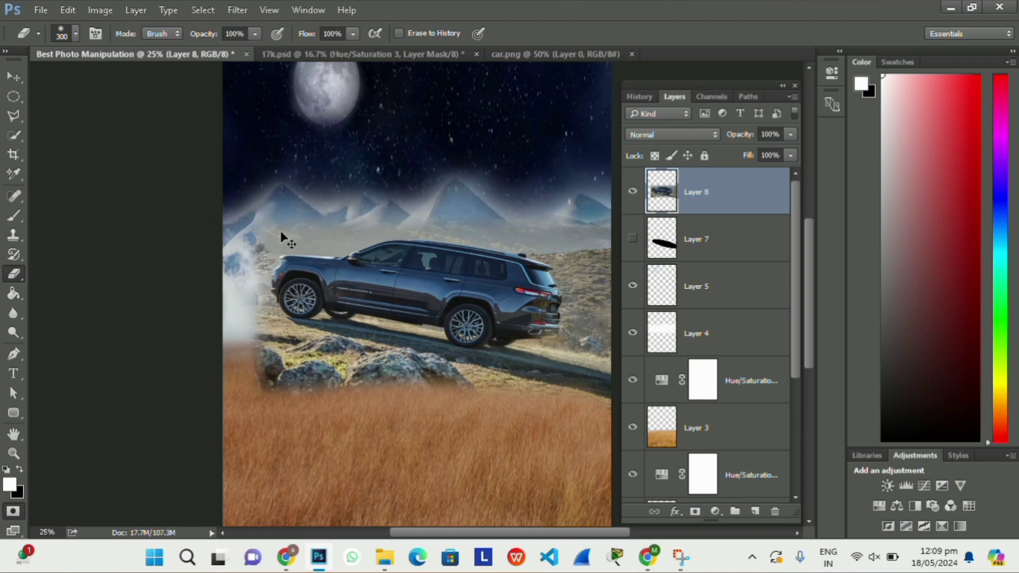
key(ctrl+plus)
mouse_move(112, 242)
mouse_down()
mouse_move(250, 250)
mouse_move(371, 182)
mouse_up()
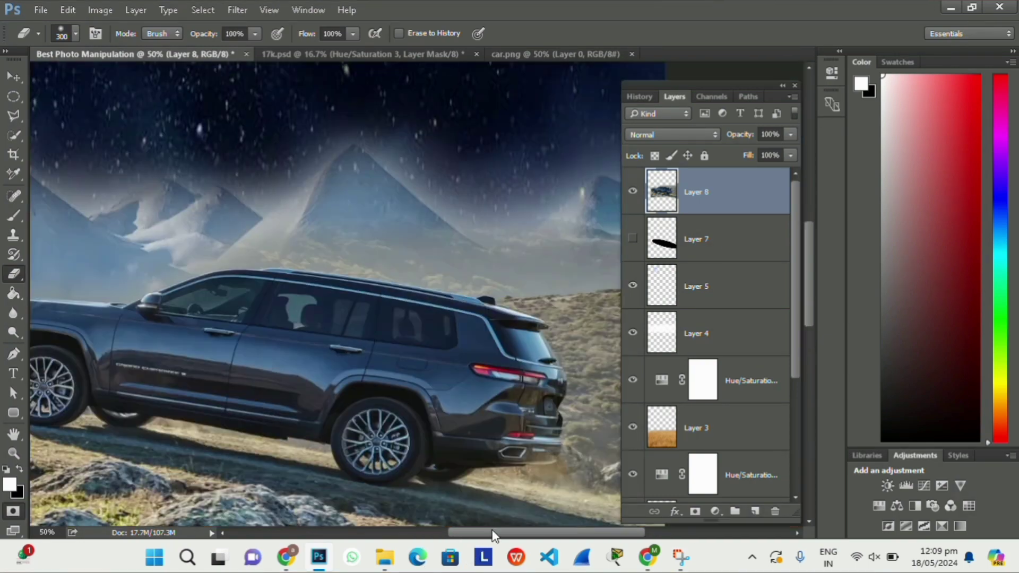
drag(425, 532, 462, 533)
With a size-125 eraser, blend the mountain bases and area right of the car into haze.
key(bracketleft)
key(bracketleft)
key(bracketleft)
drag(231, 242, 532, 249)
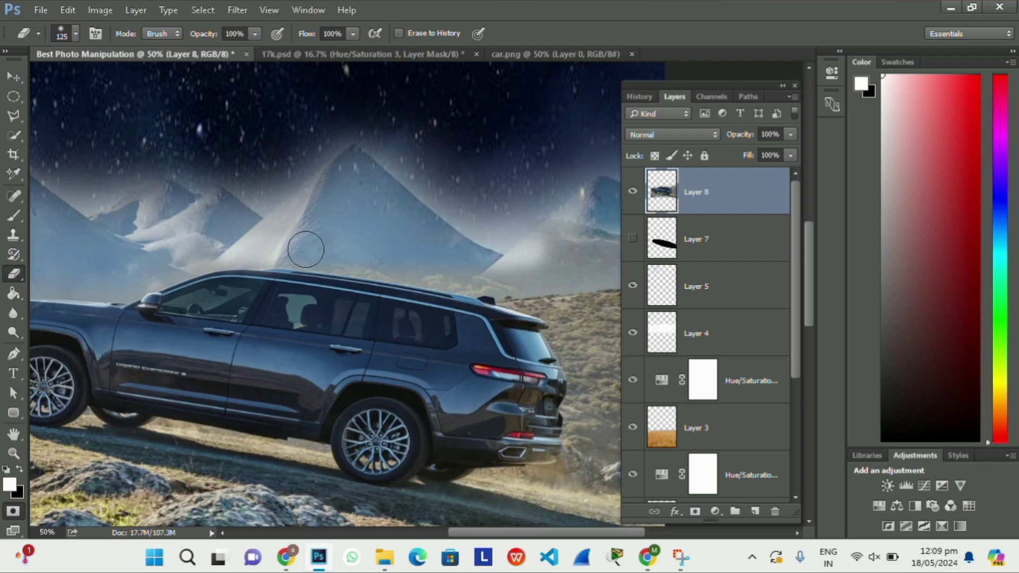
drag(387, 257, 505, 286)
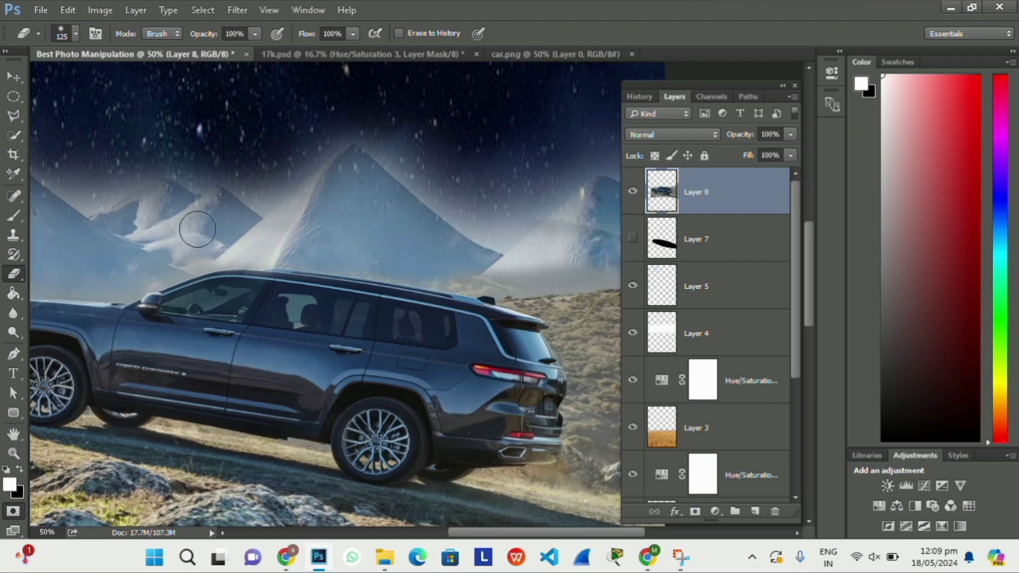
drag(524, 532, 556, 533)
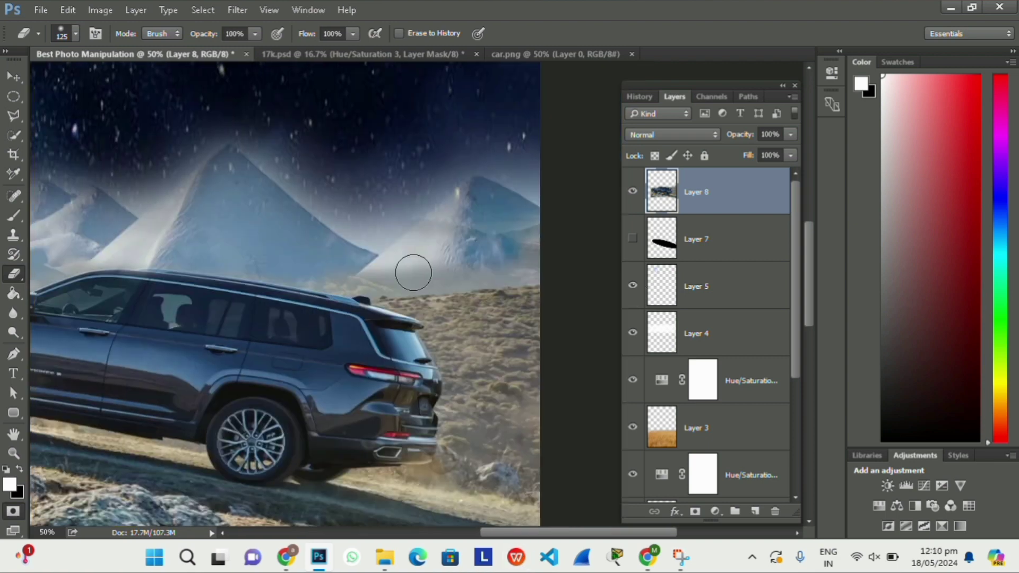
mouse_move(339, 266)
mouse_down()
mouse_move(459, 268)
mouse_move(467, 456)
mouse_up()
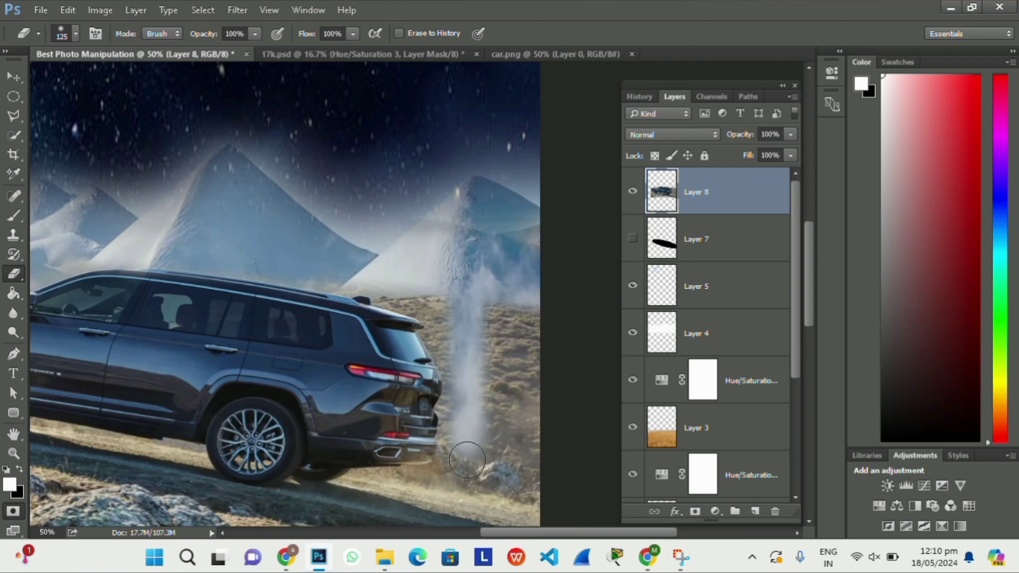
scroll(506, 387, down, 1)
drag(494, 504, 500, 248)
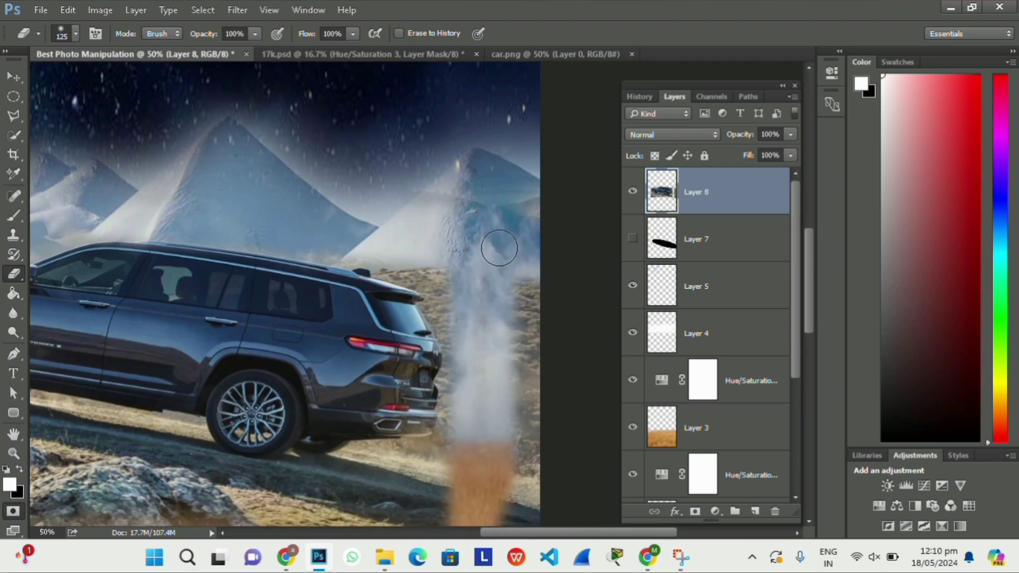
scroll(510, 345, down, 1)
drag(531, 467, 545, 266)
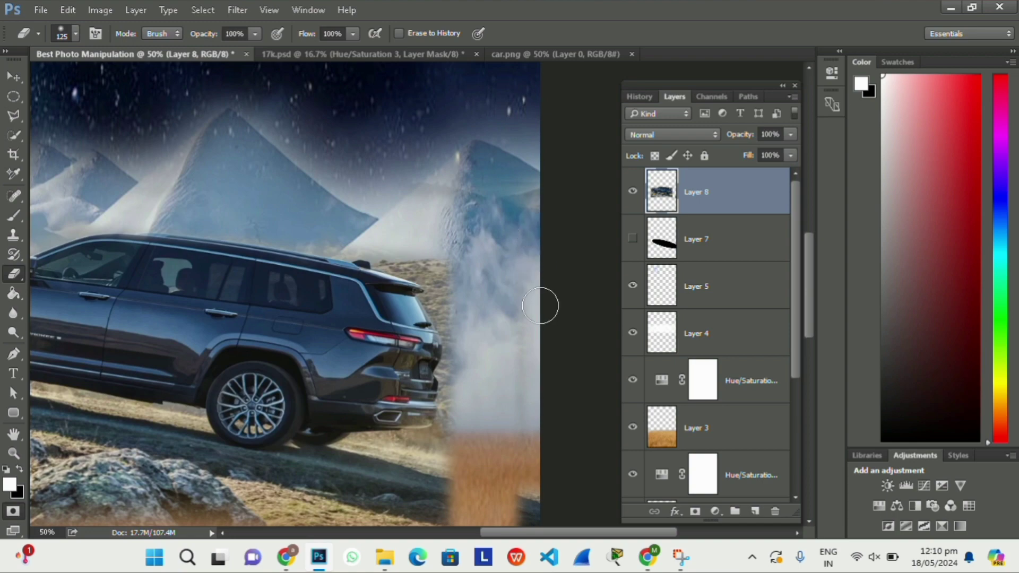
Fade the area behind the car roof into haze and blend the road edge into the grass.
scroll(504, 366, down, 2)
key(shift)
key(shift)
key(shift)
key(Escape)
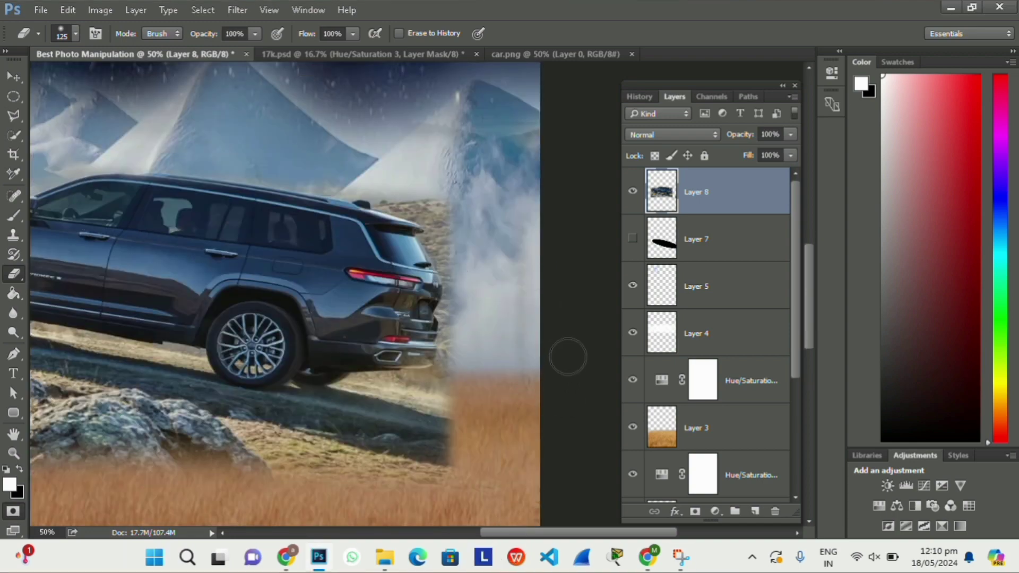
scroll(522, 330, up, 3)
mouse_move(444, 269)
mouse_down()
mouse_move(391, 275)
mouse_move(416, 280)
mouse_move(455, 357)
mouse_move(463, 567)
mouse_up()
scroll(448, 289, down, 5)
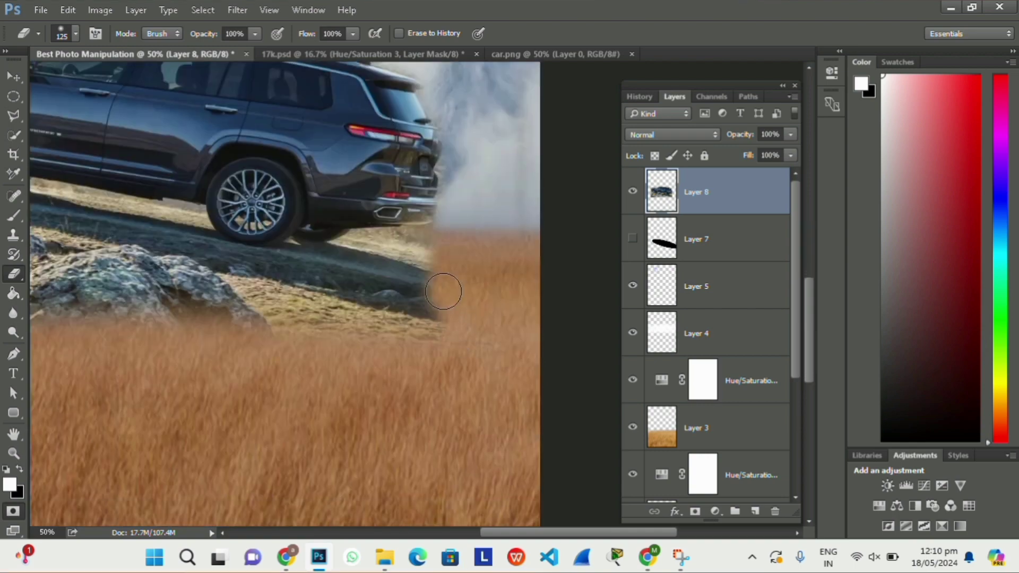
mouse_move(448, 288)
mouse_down()
mouse_move(345, 308)
mouse_move(377, 347)
mouse_up()
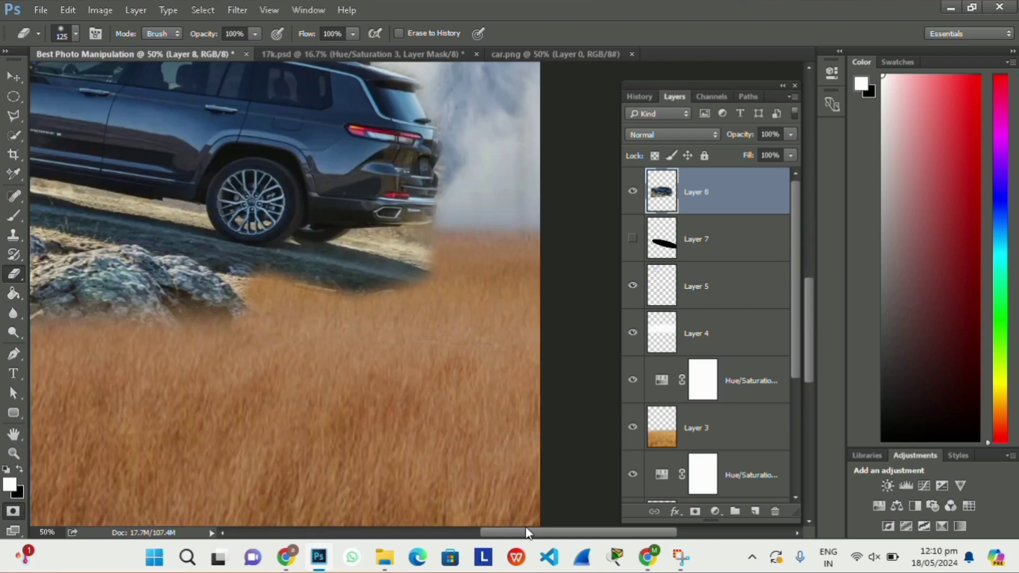
drag(526, 527, 453, 527)
key(ctrl+minus)
key(ctrl+minus)
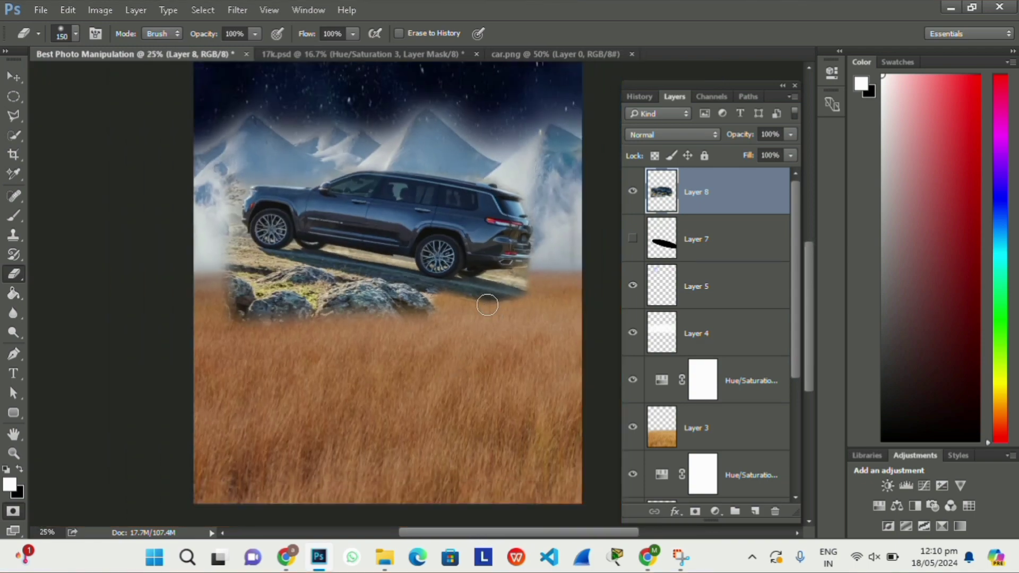
Erase the rocky strip under the car into misty grass using a 500, then 250 eraser.
key(bracketright)
key(bracketright)
key(bracketright)
mouse_move(482, 303)
mouse_down()
mouse_move(239, 302)
mouse_move(337, 298)
mouse_move(398, 325)
mouse_move(375, 289)
mouse_move(202, 281)
mouse_up()
key(bracketleft)
key(bracketleft)
key(bracketleft)
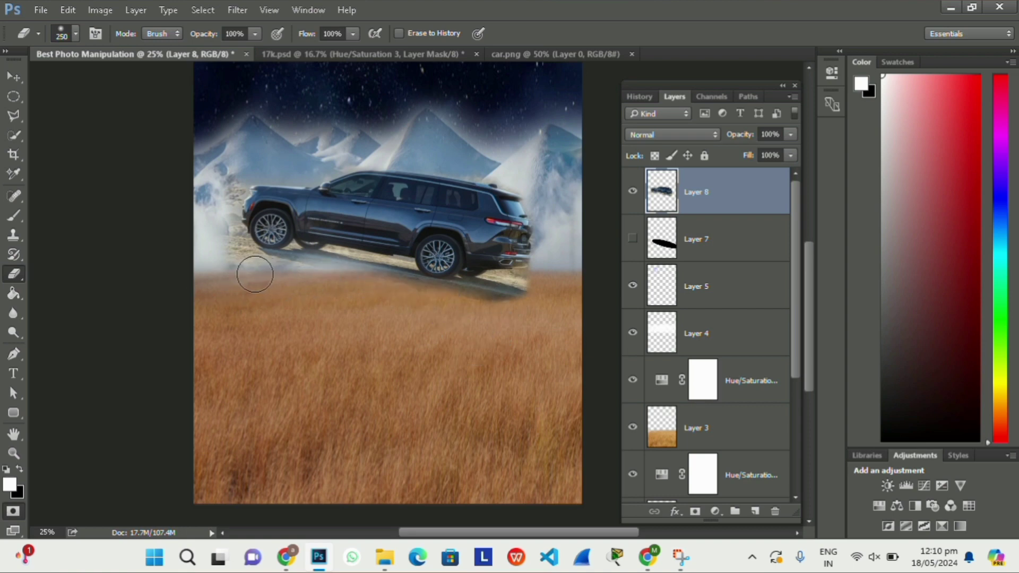
scroll(325, 311, up, 3)
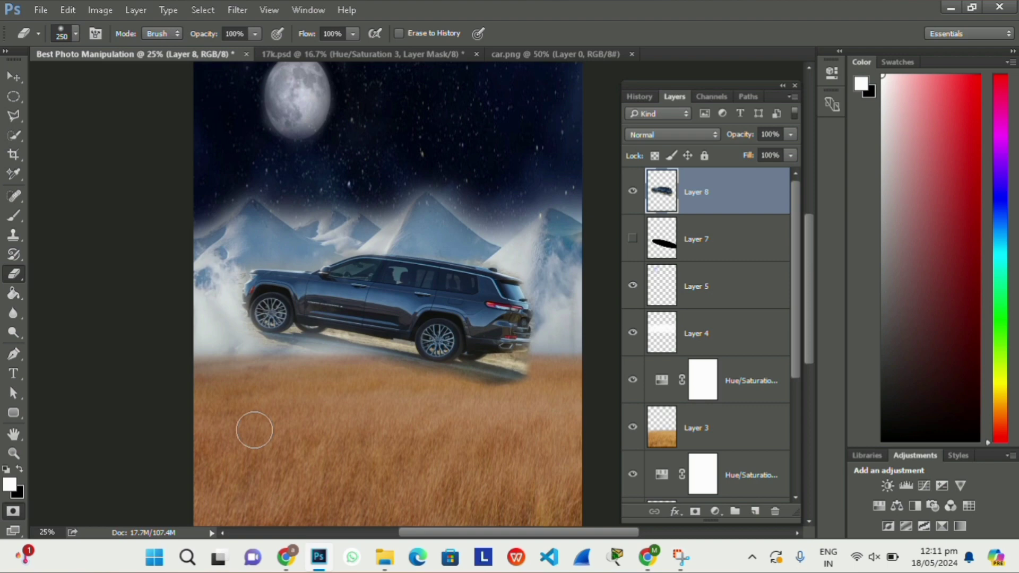
mouse_move(270, 352)
mouse_down()
mouse_move(503, 381)
mouse_move(559, 359)
mouse_up()
scroll(421, 445, up, 3)
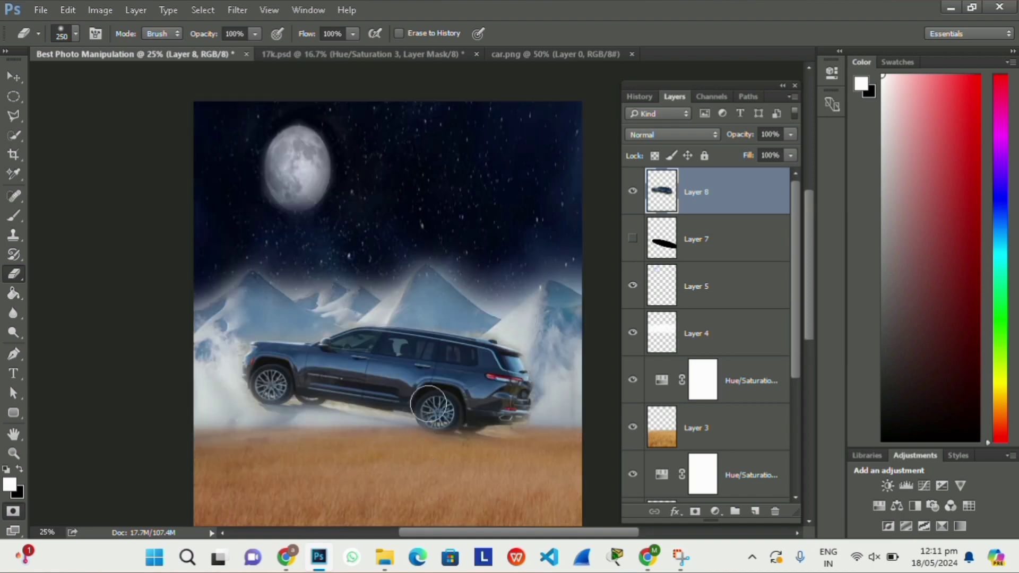
Refine the ground around the front and rear wheels, with the eraser reduced to 50.
key(ctrl+plus)
key(ctrl+plus)
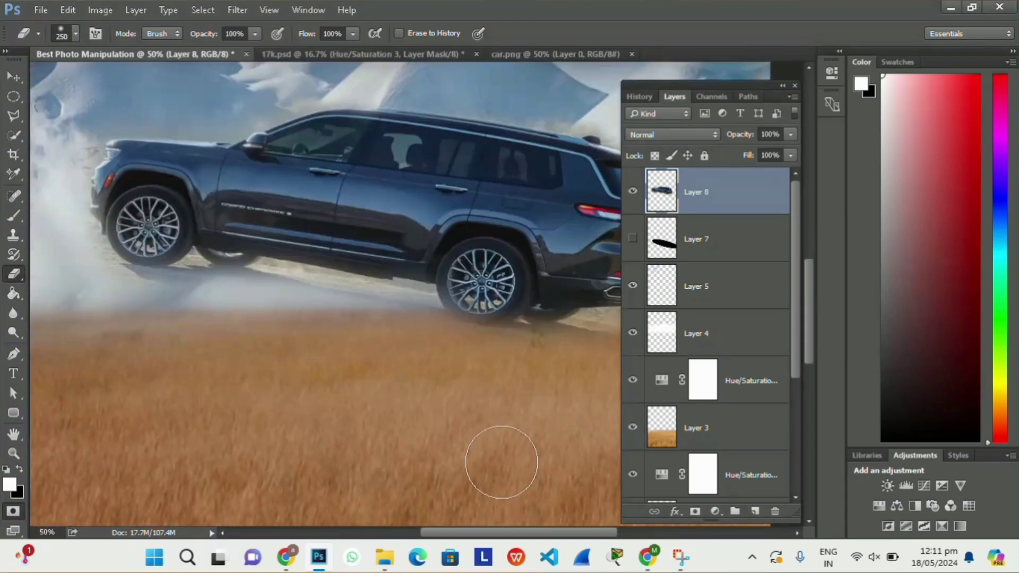
mouse_move(401, 325)
mouse_down()
mouse_move(243, 291)
mouse_move(200, 298)
mouse_up()
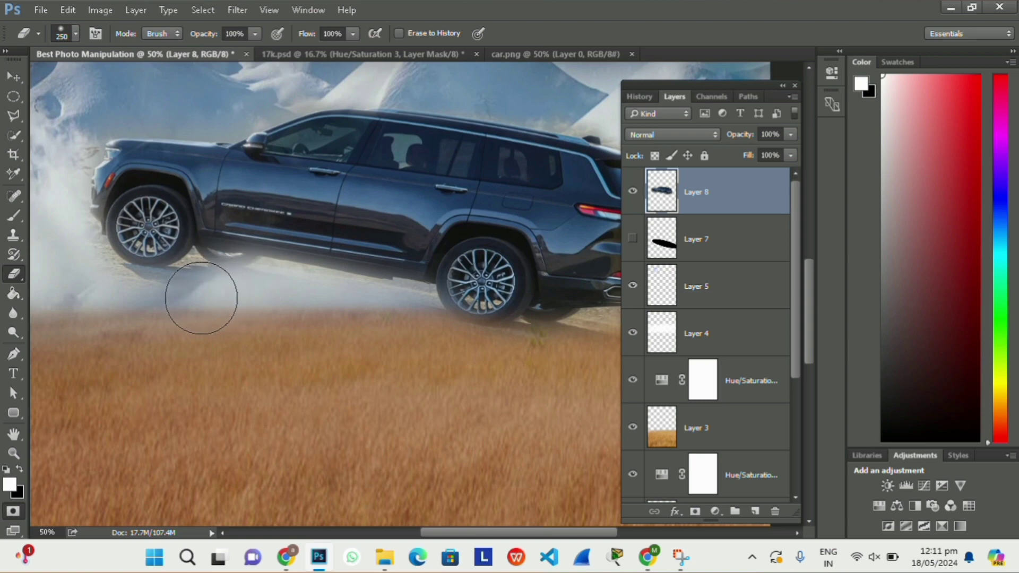
drag(581, 406, 546, 352)
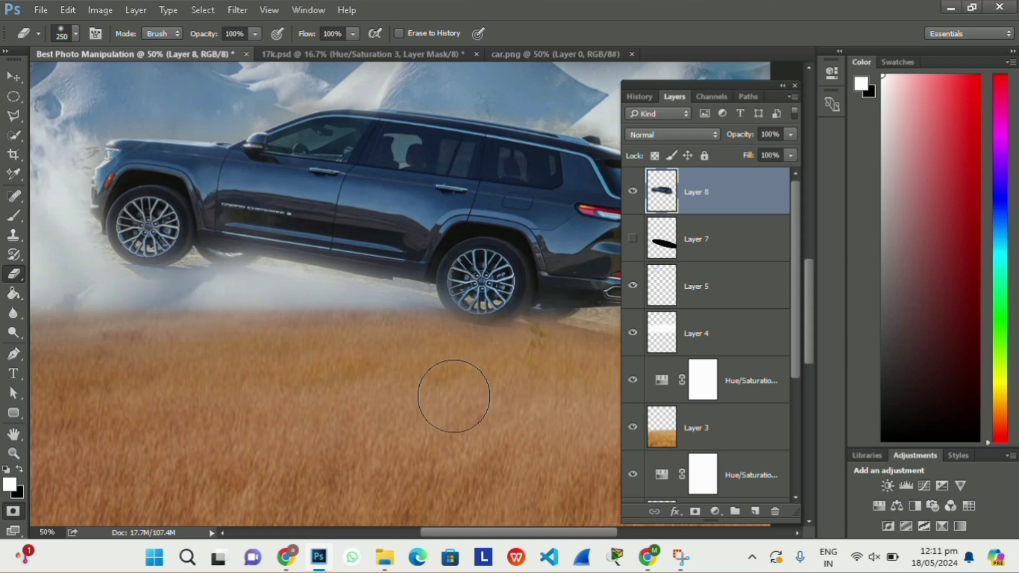
key(bracketleft)
key(bracketleft)
key(bracketleft)
drag(548, 536, 594, 536)
scroll(505, 379, up, 2)
scroll(505, 379, up, 2)
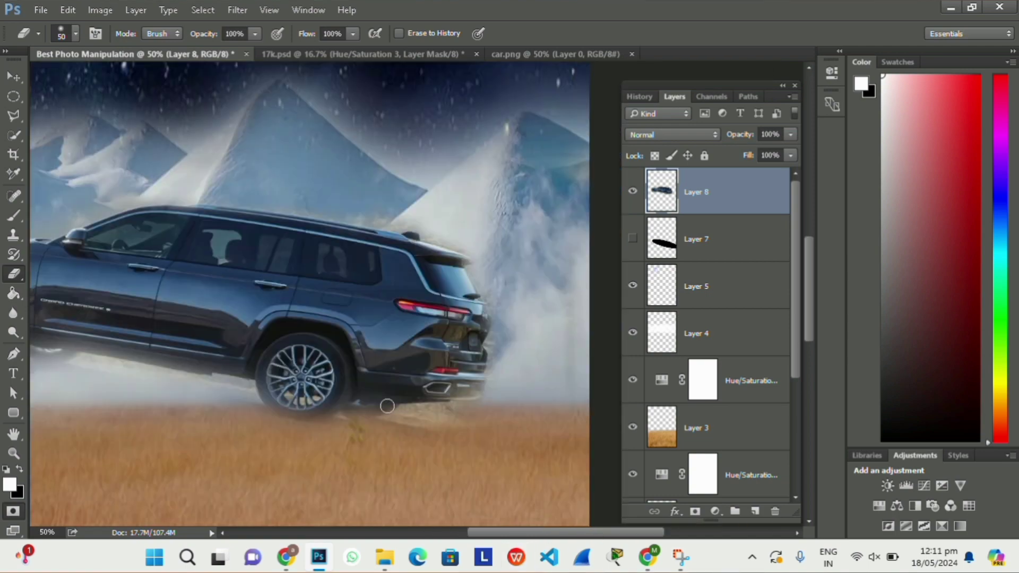
key(ctrl+minus)
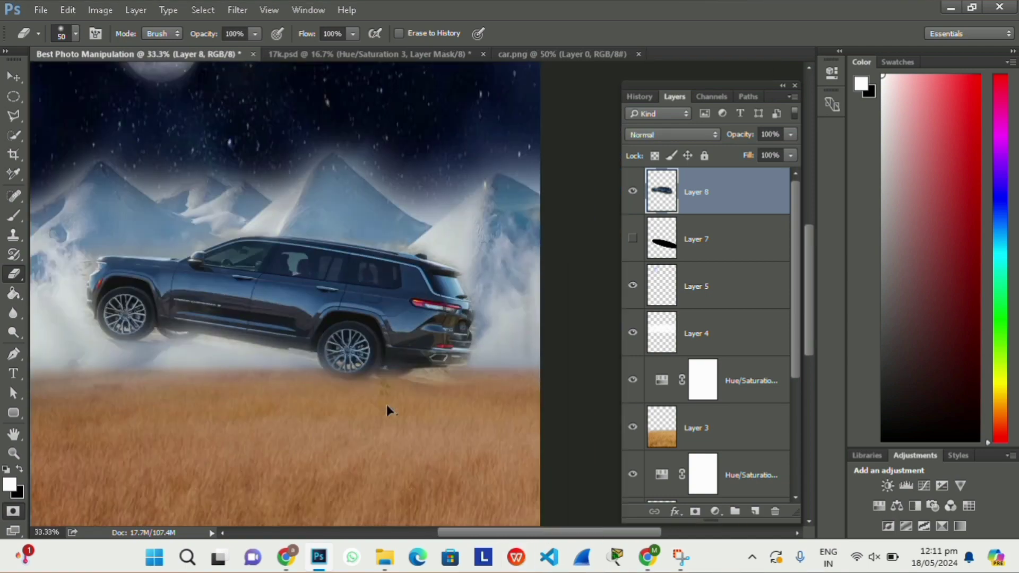
key(ctrl+minus)
key(ctrl+minus)
Move the SUV down into the grass, enlarge and stretch it taller, then nudge it lower.
key(ctrl+t)
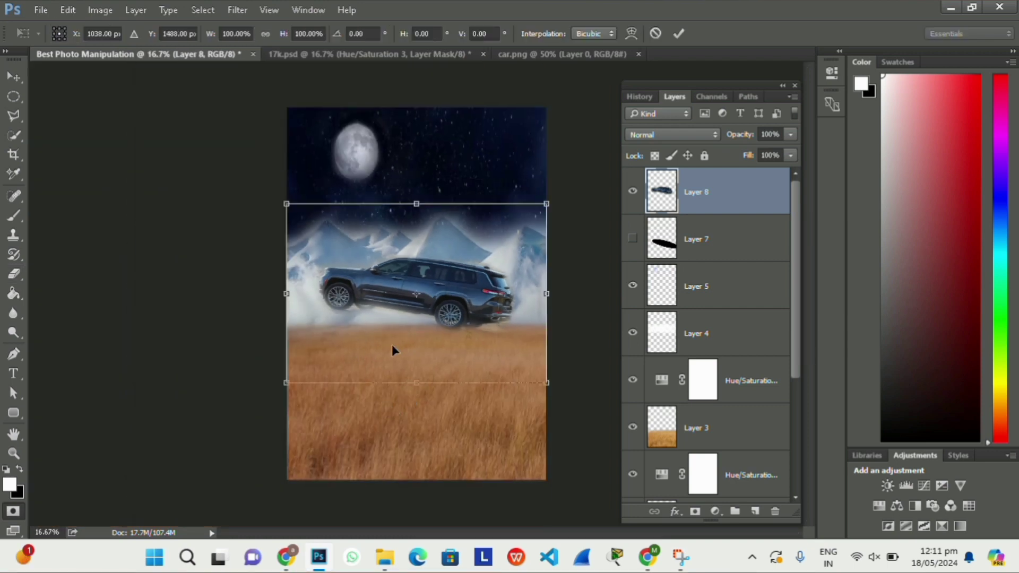
drag(393, 348, 426, 422)
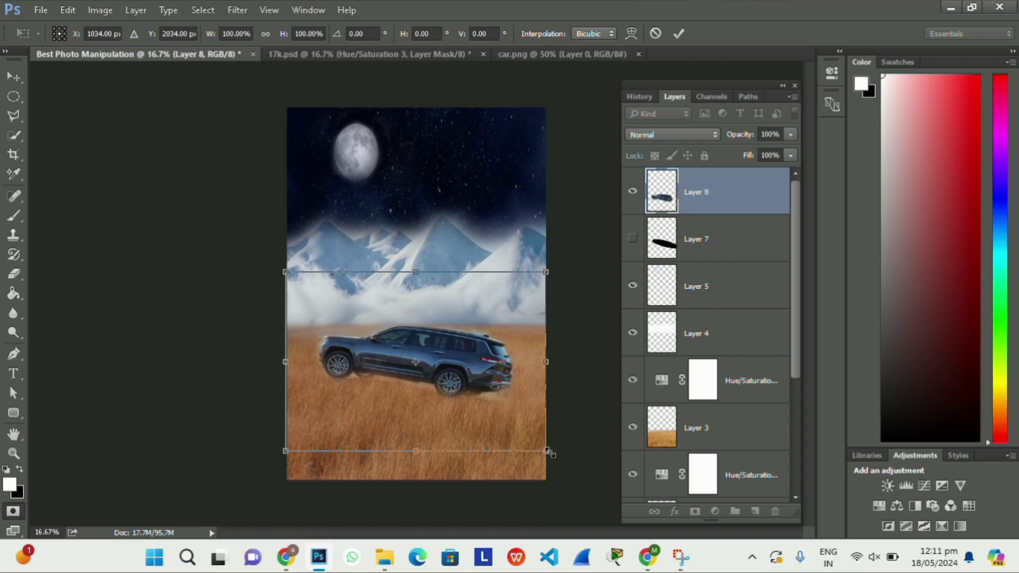
mouse_move(550, 452)
mouse_down()
mouse_move(594, 478)
mouse_move(582, 480)
mouse_up()
drag(415, 241, 418, 218)
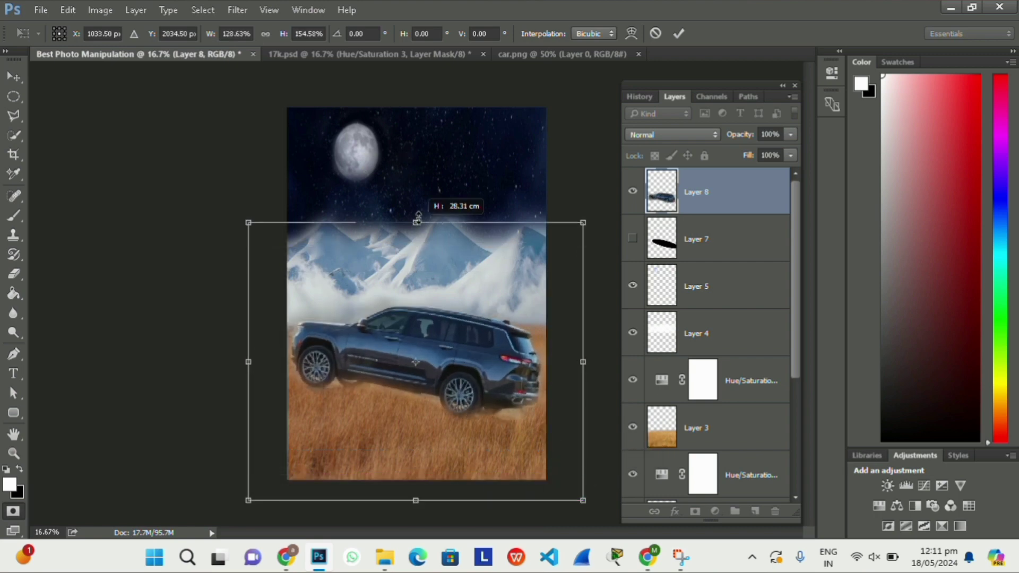
key(Return)
key(v)
drag(419, 351, 420, 363)
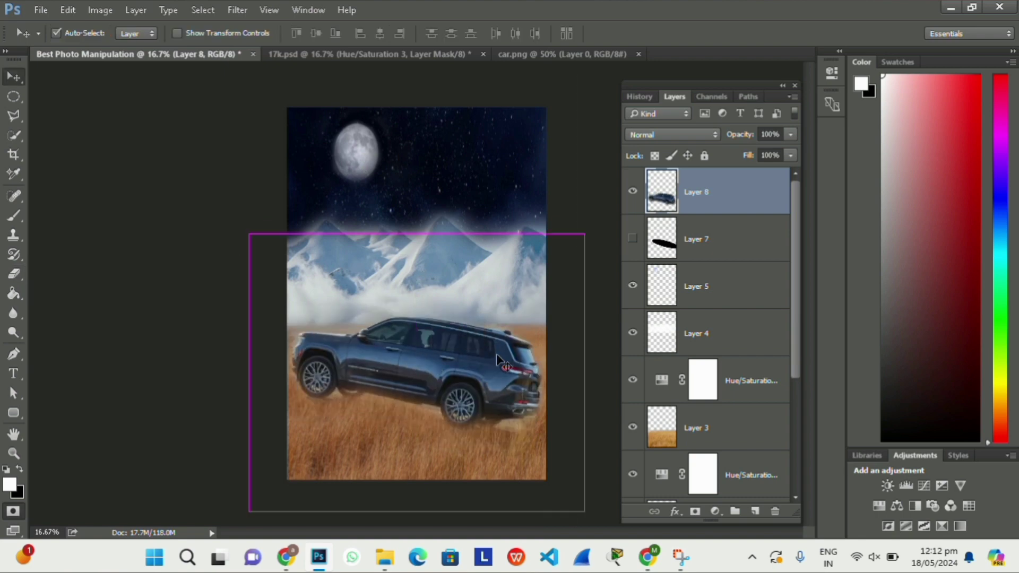
key(ctrl+plus)
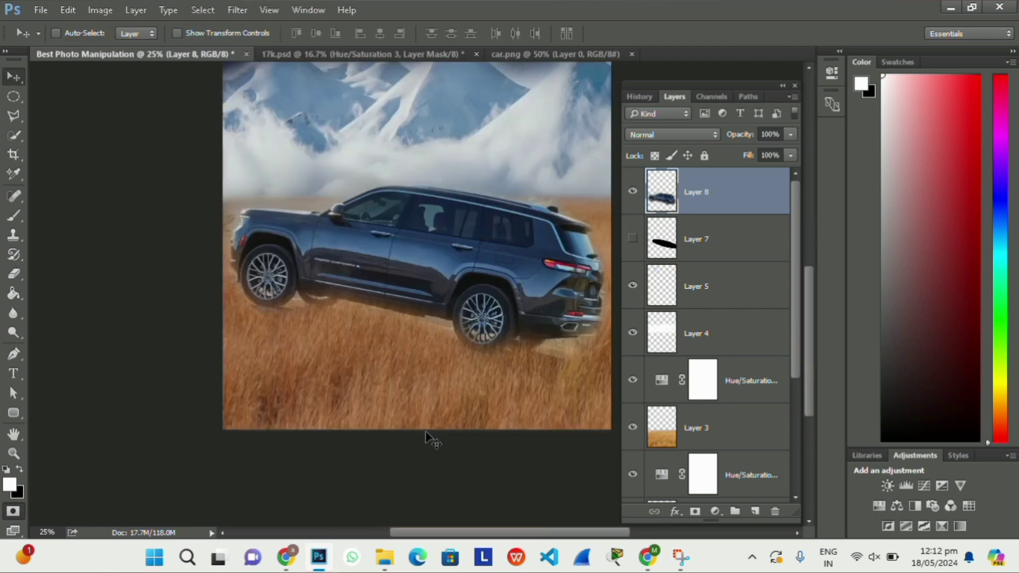
key(e)
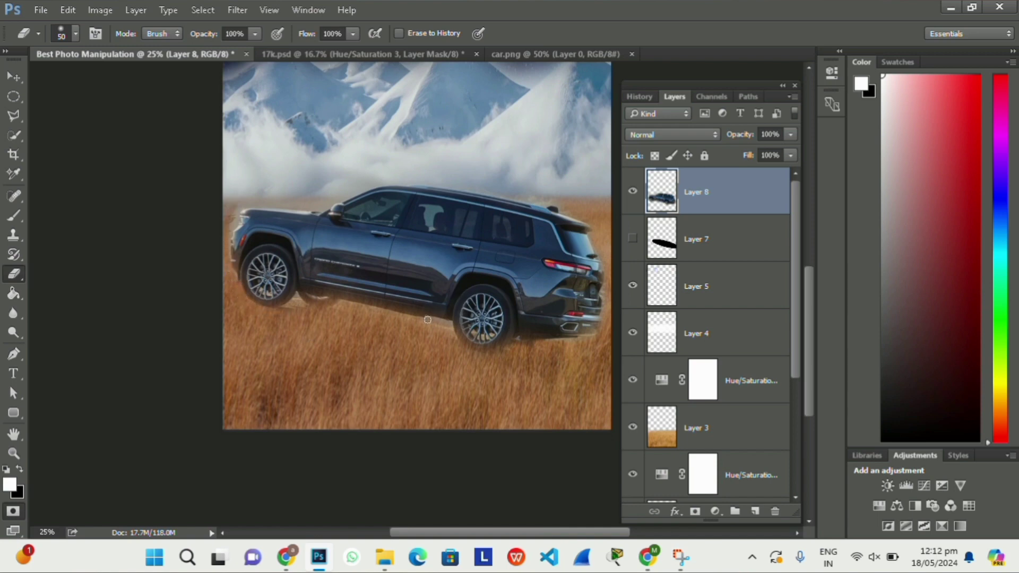
Show and select Layer 7, then move its black shadow ellipse beneath the car.
click(633, 238)
key(v)
drag(351, 183, 292, 184)
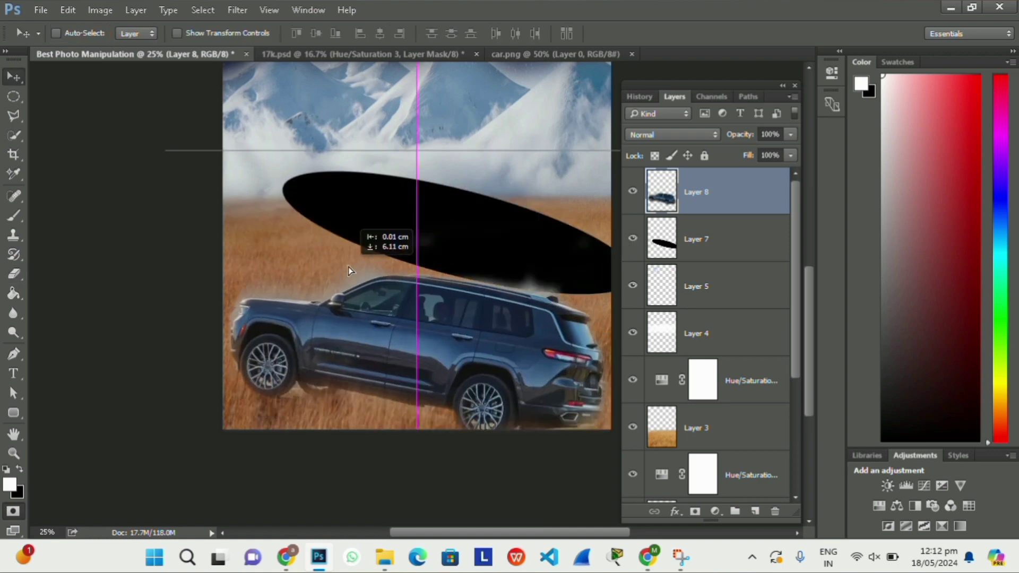
key(ctrl+z)
click(695, 239)
key(q)
click(304, 188)
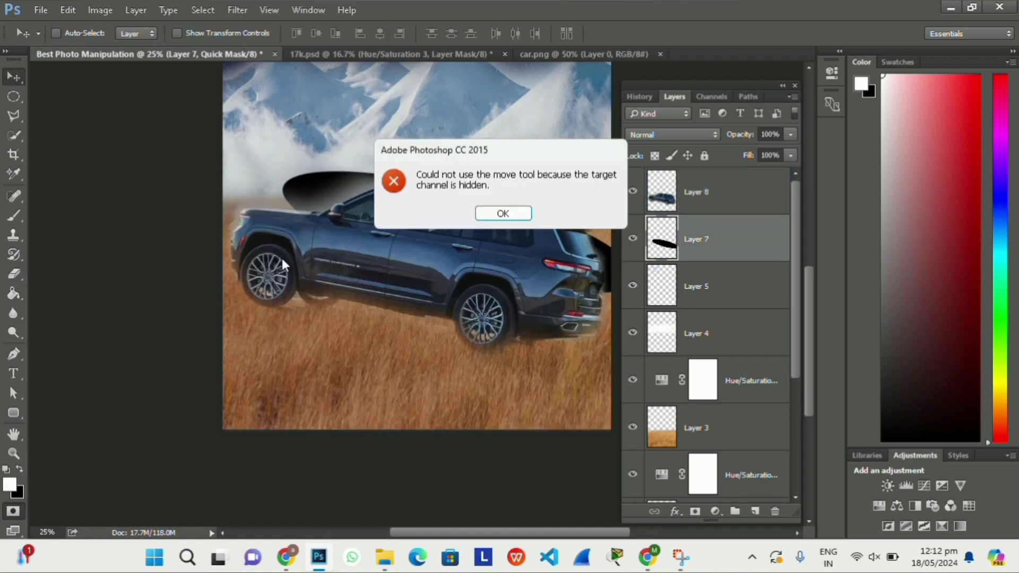
key(Return)
click(512, 211)
key(q)
key(ctrl+minus)
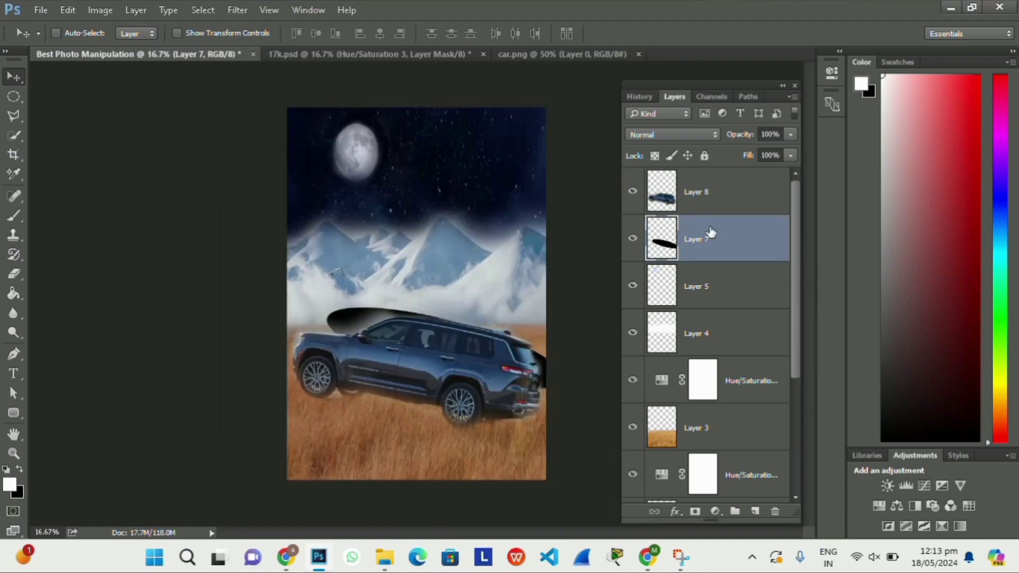
mouse_move(451, 351)
mouse_down()
mouse_move(403, 424)
mouse_move(414, 420)
mouse_up()
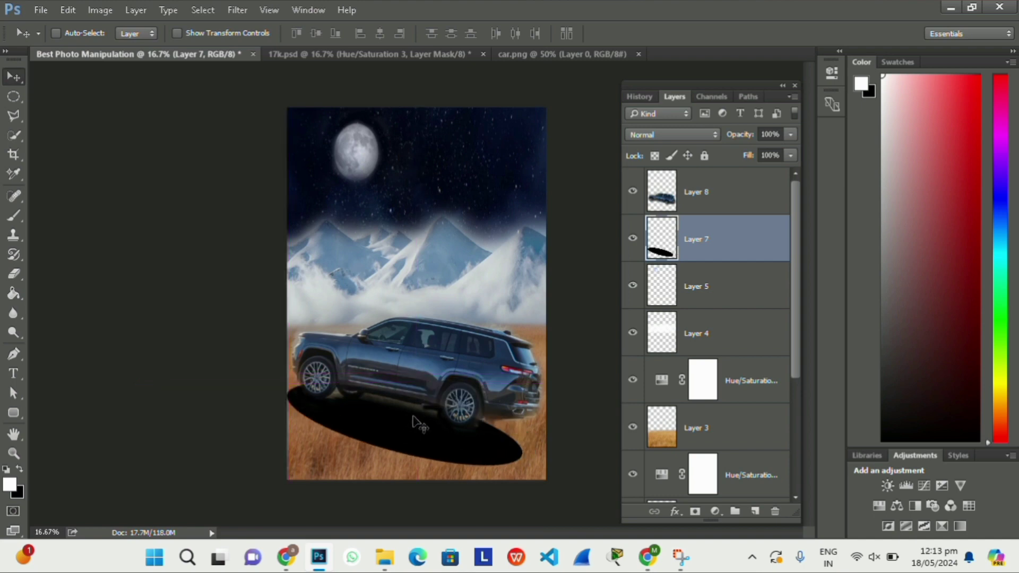
Narrow and skew the shadow ellipse into a dark band matching the car's base.
key(ctrl+t)
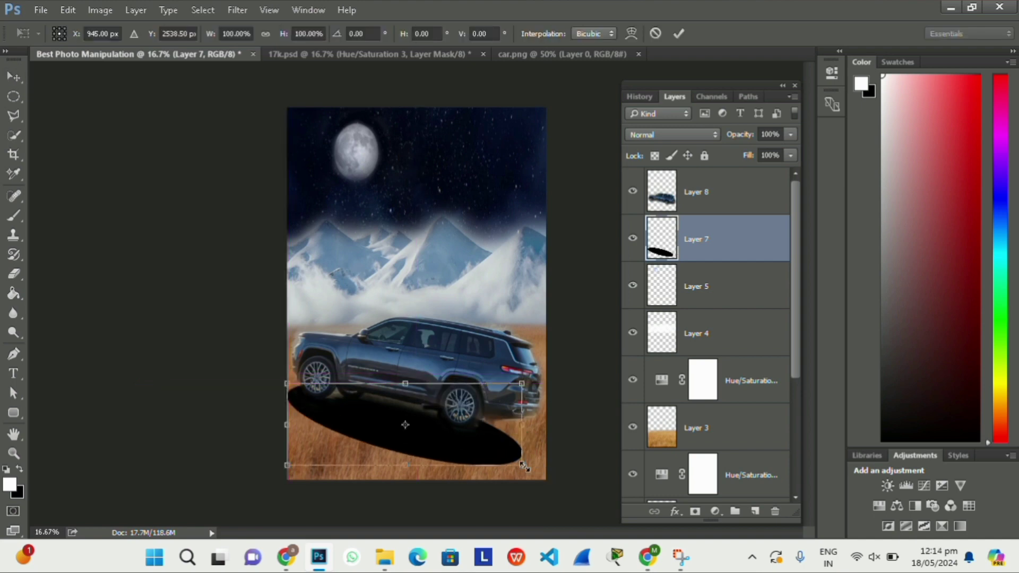
drag(525, 466, 557, 476)
key(ctrl+z)
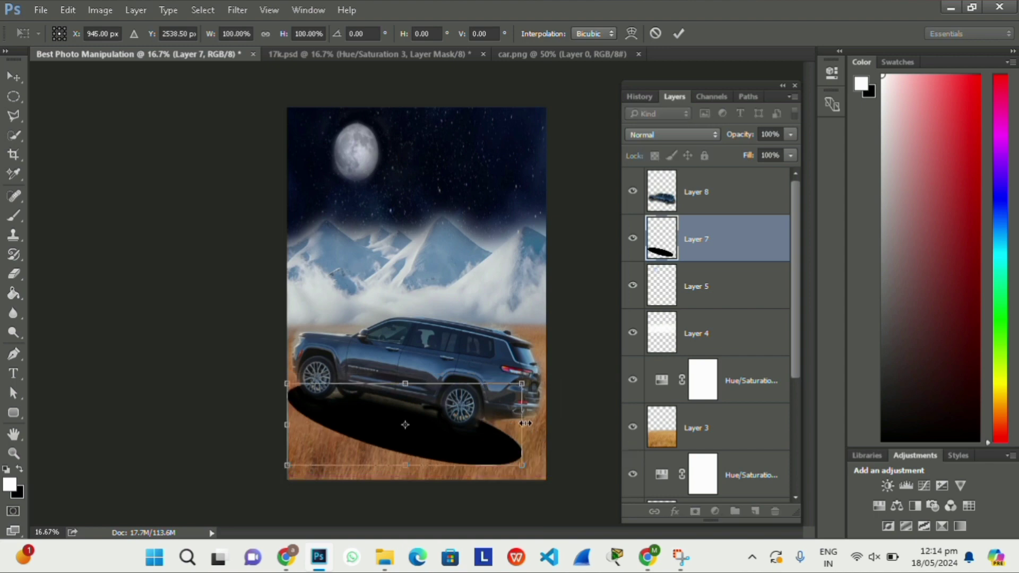
drag(525, 424, 582, 393)
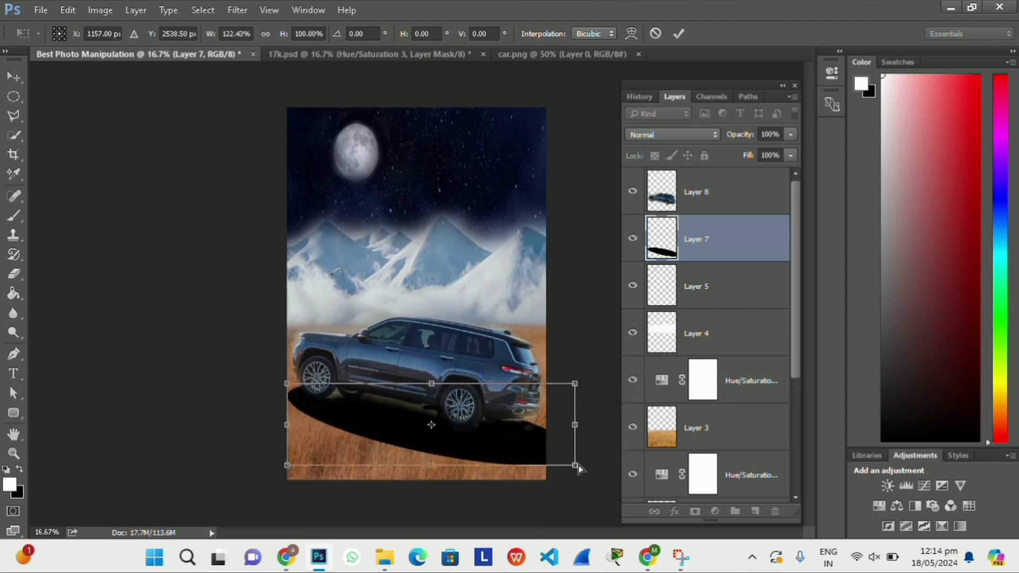
drag(575, 466, 569, 441)
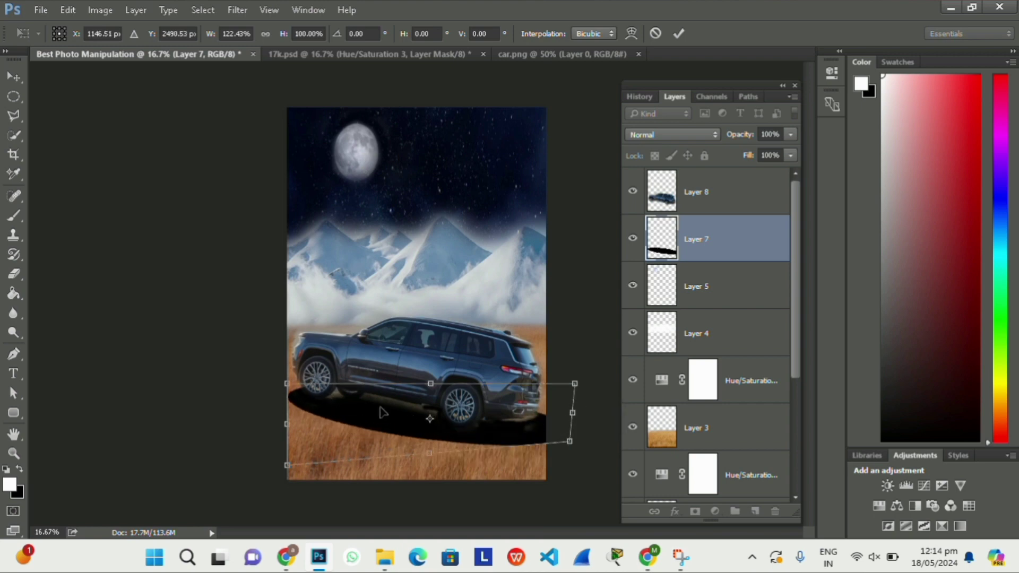
drag(289, 384, 280, 365)
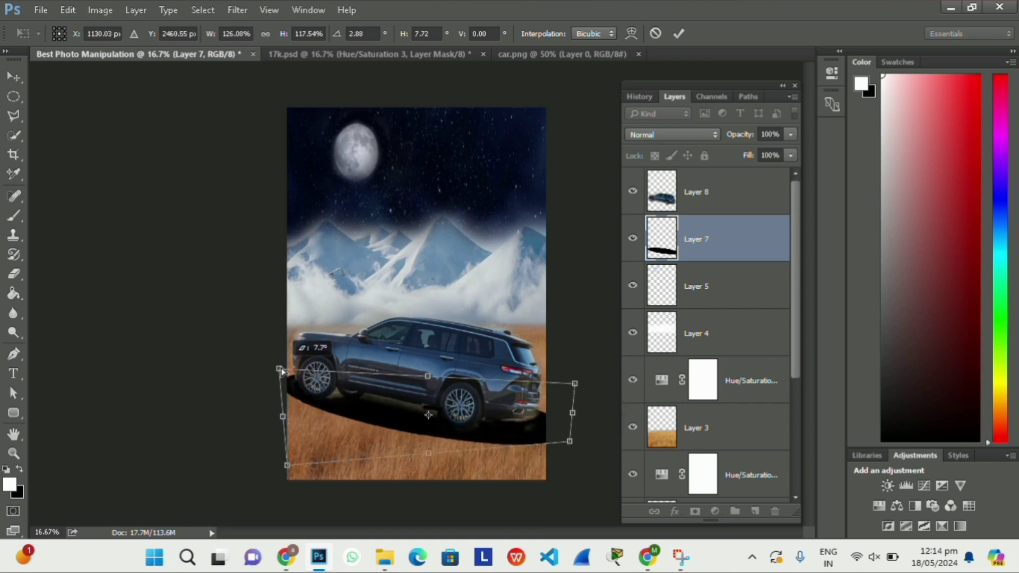
key(Return)
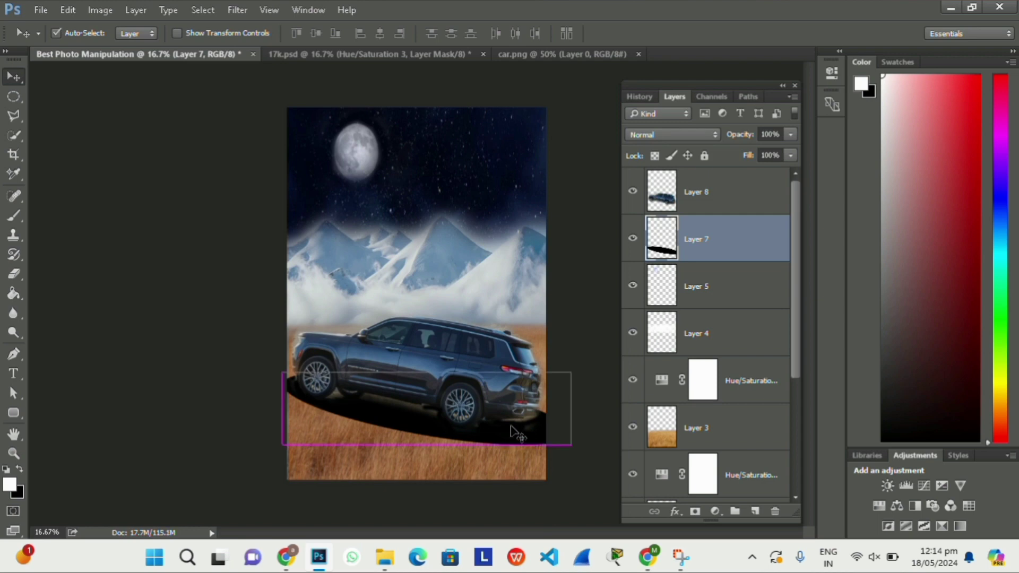
key(ctrl+plus)
On Layer 8, erase the SUV's underside edge so the black shadow shows through.
scroll(519, 451, down, 3)
scroll(611, 319, up, 1)
click(717, 188)
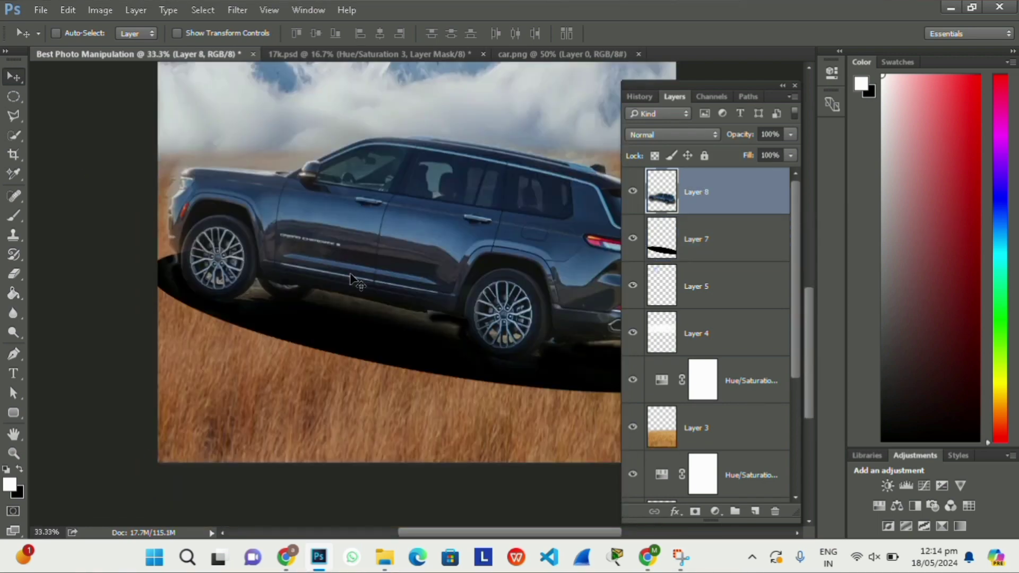
key(e)
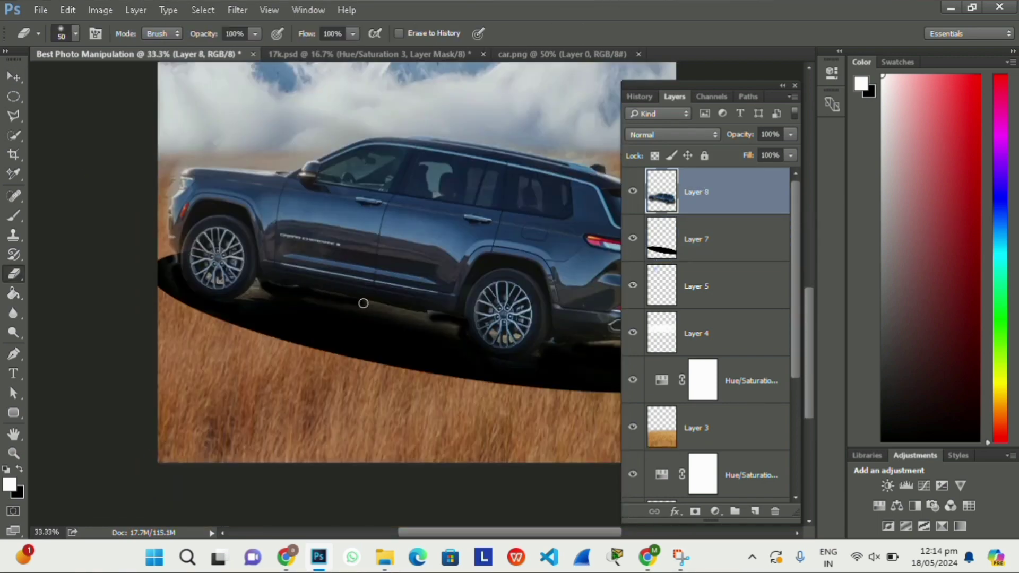
drag(425, 313, 445, 350)
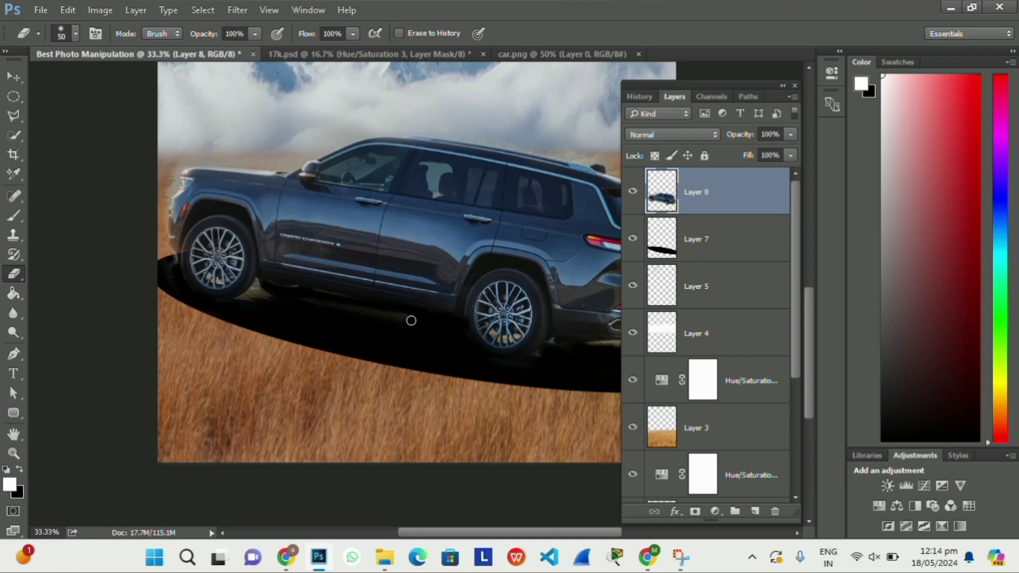
scroll(411, 321, up, 1)
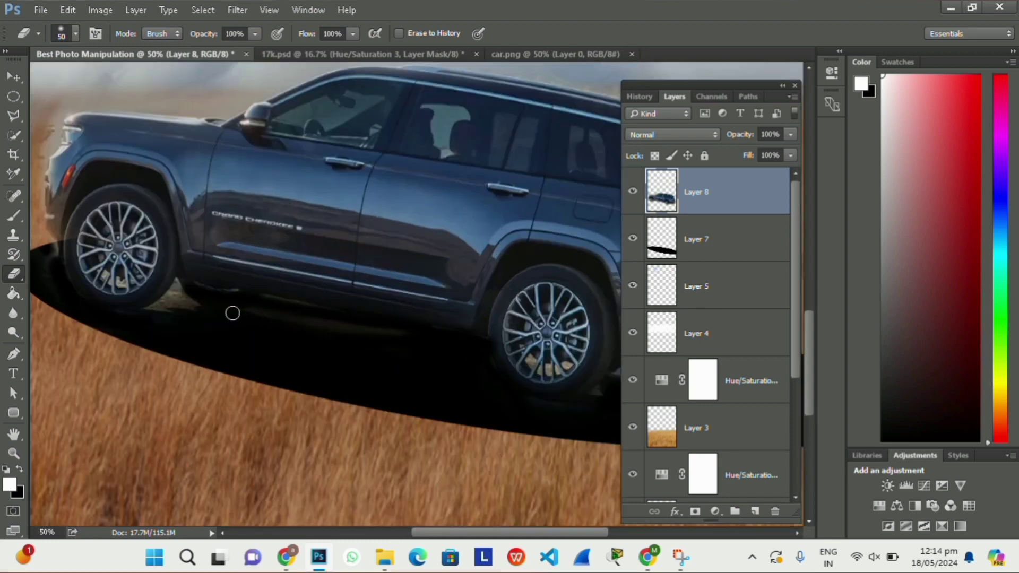
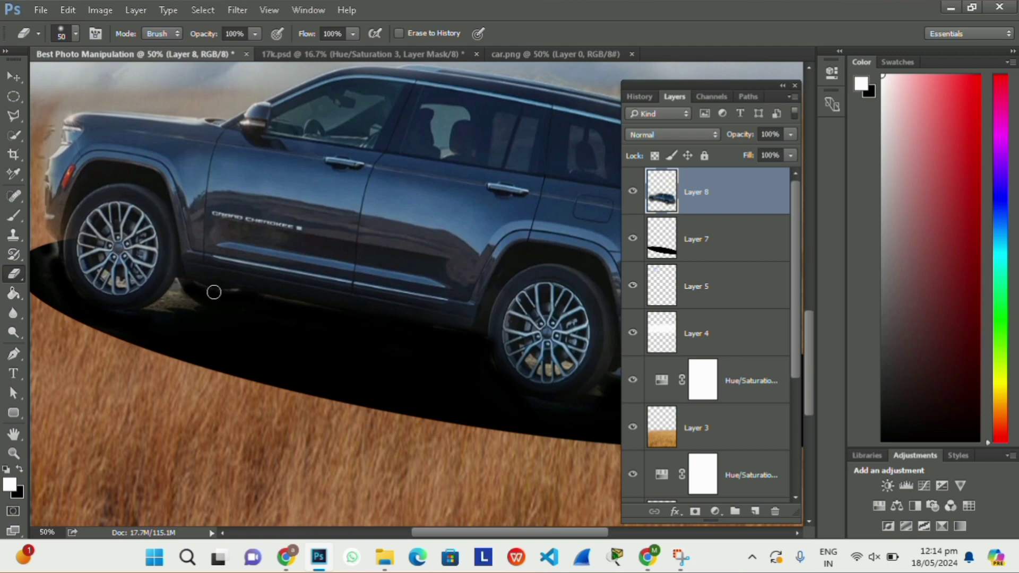
Erase the light ground patches under the SUV's front and rear wheels, undoing an over-erased bumper.
mouse_move(180, 293)
mouse_down()
mouse_move(152, 308)
mouse_move(191, 303)
mouse_move(177, 284)
mouse_move(186, 286)
mouse_up()
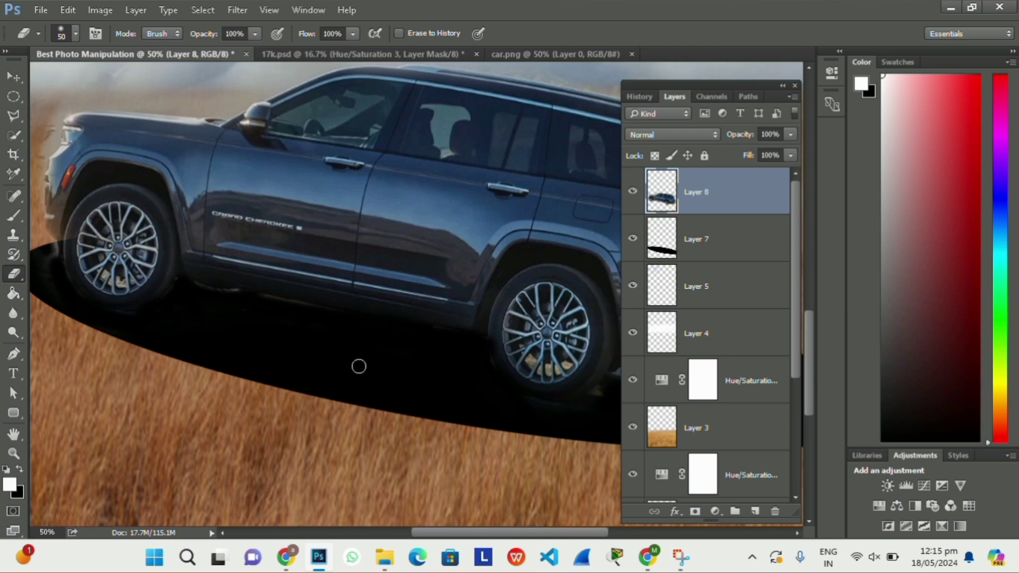
drag(527, 399, 596, 398)
key(ctrl+minus)
key(ctrl+minus)
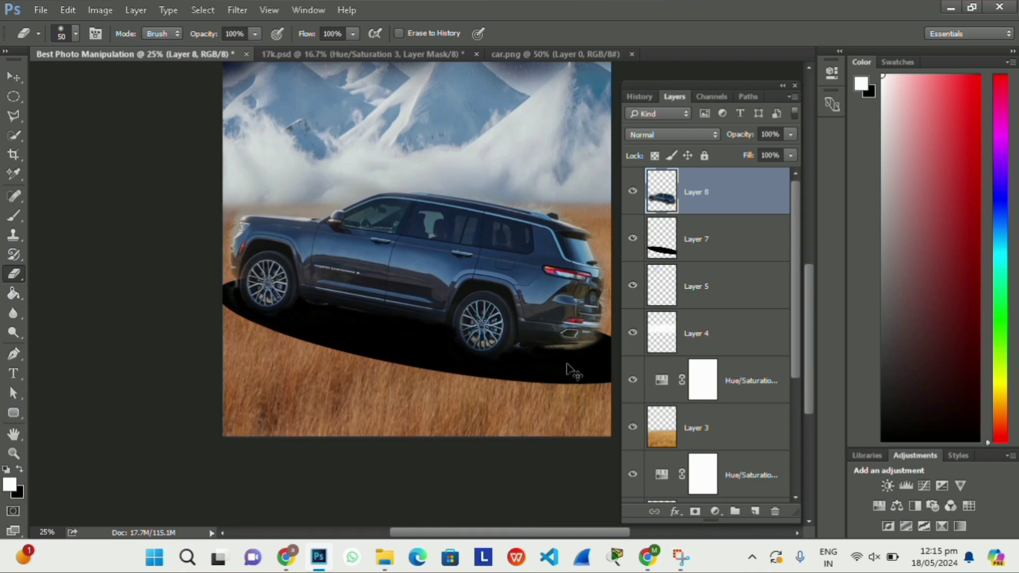
key(ctrl+plus)
drag(559, 529, 635, 531)
scroll(447, 392, down, 1)
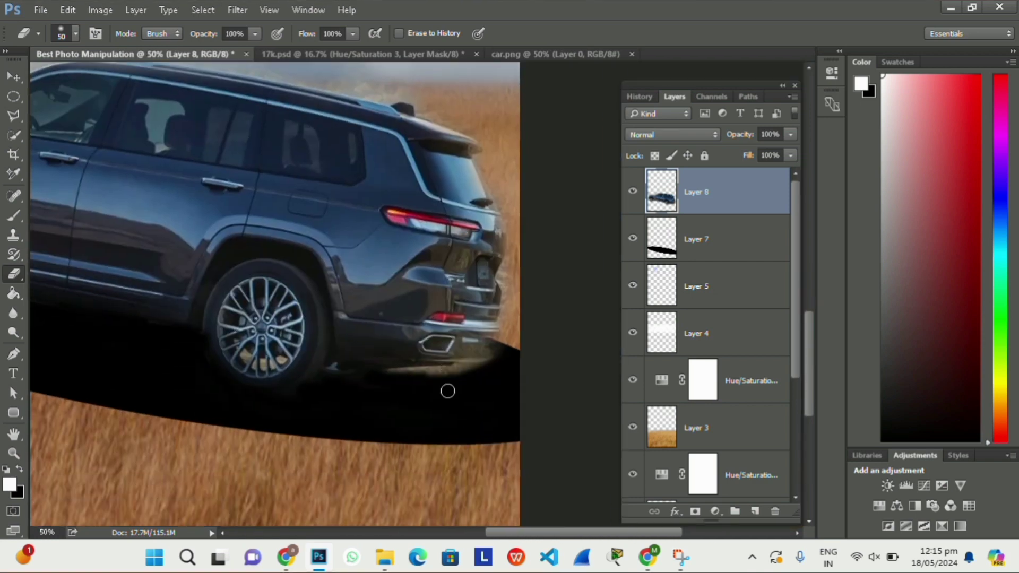
mouse_move(398, 373)
mouse_down()
mouse_move(489, 357)
mouse_move(389, 372)
mouse_move(475, 342)
mouse_move(404, 298)
mouse_up()
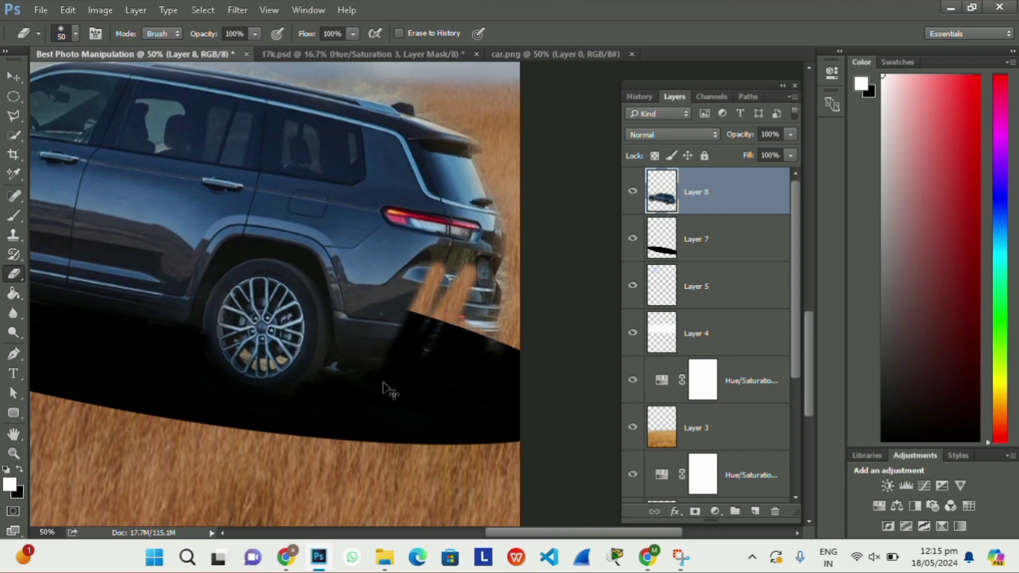
key(ctrl+z)
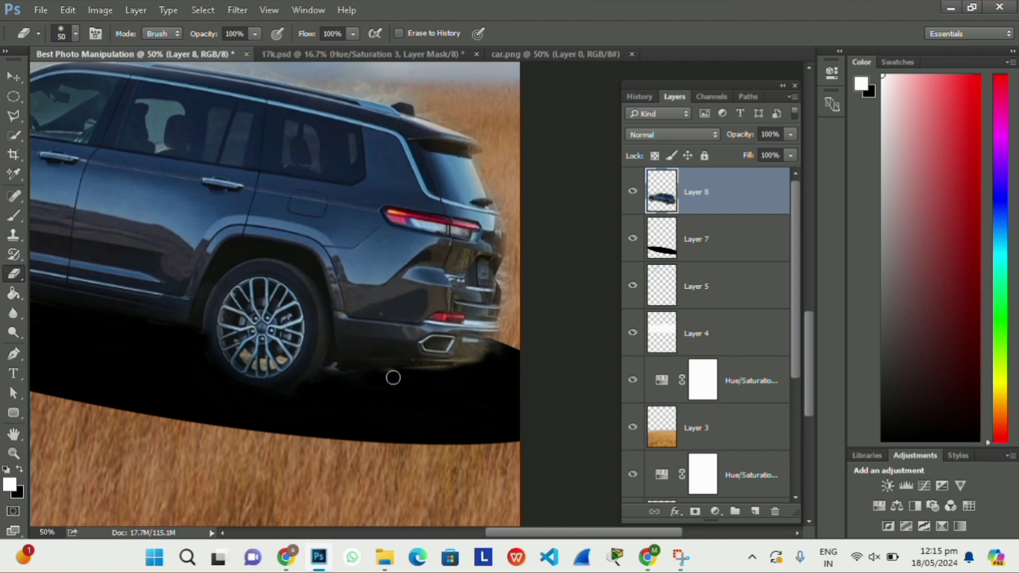
Fade the car shadow layer, Layer 7, to 20% opacity and bring up the Open dialog.
key(ctrl+minus)
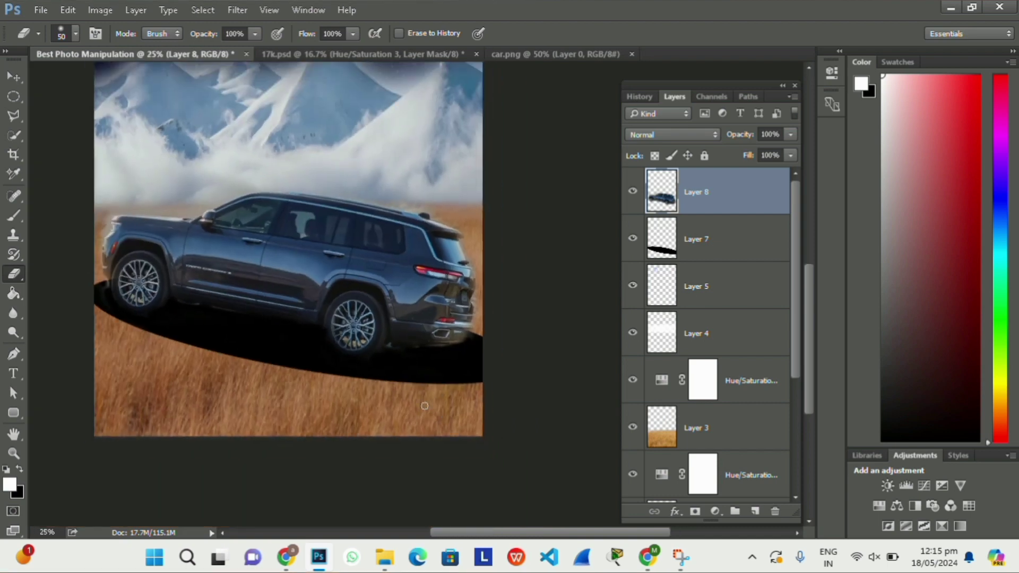
key(ctrl+minus)
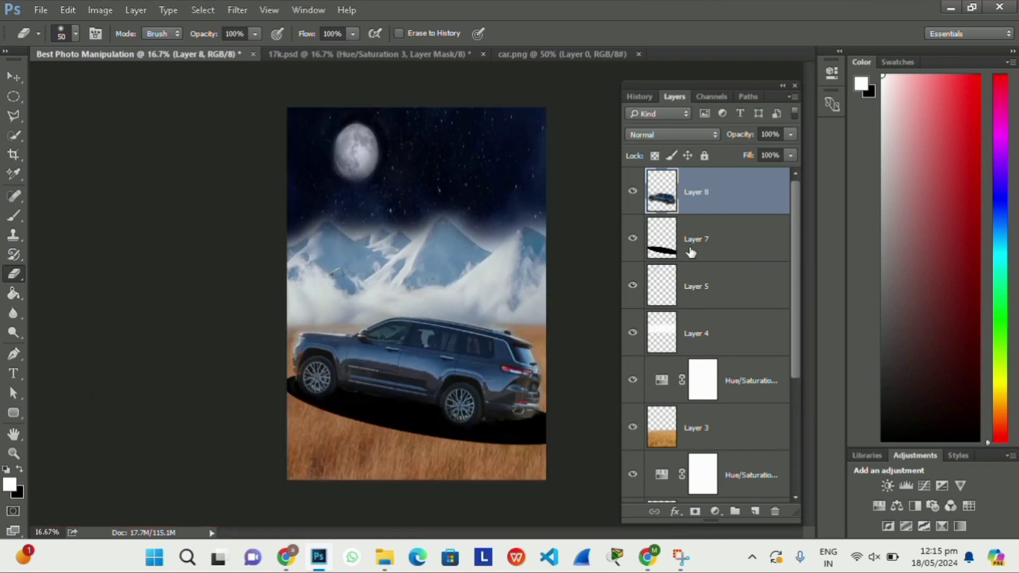
click(744, 234)
mouse_move(744, 135)
mouse_down()
mouse_move(694, 139)
mouse_move(726, 136)
mouse_up()
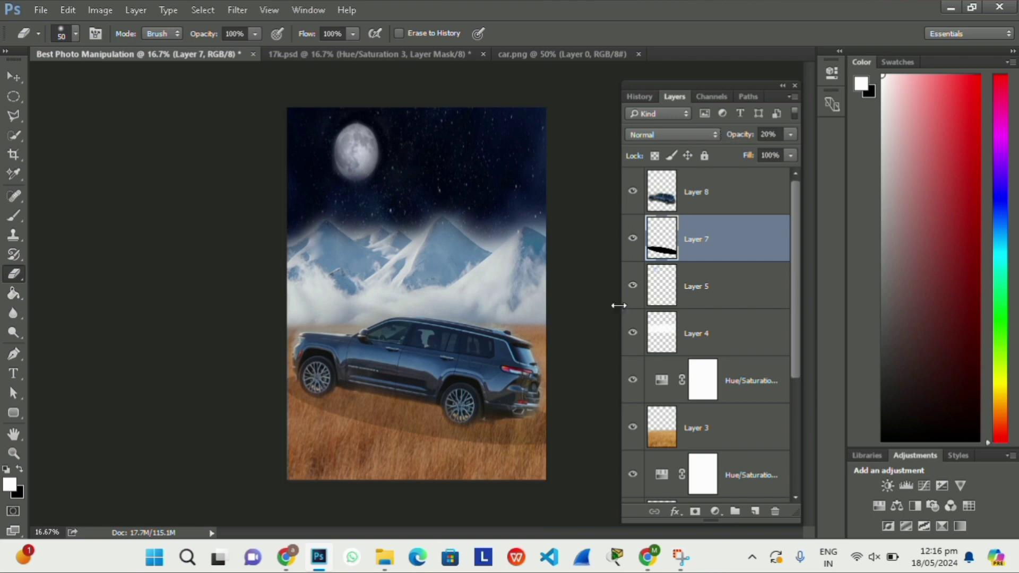
key(ctrl+o)
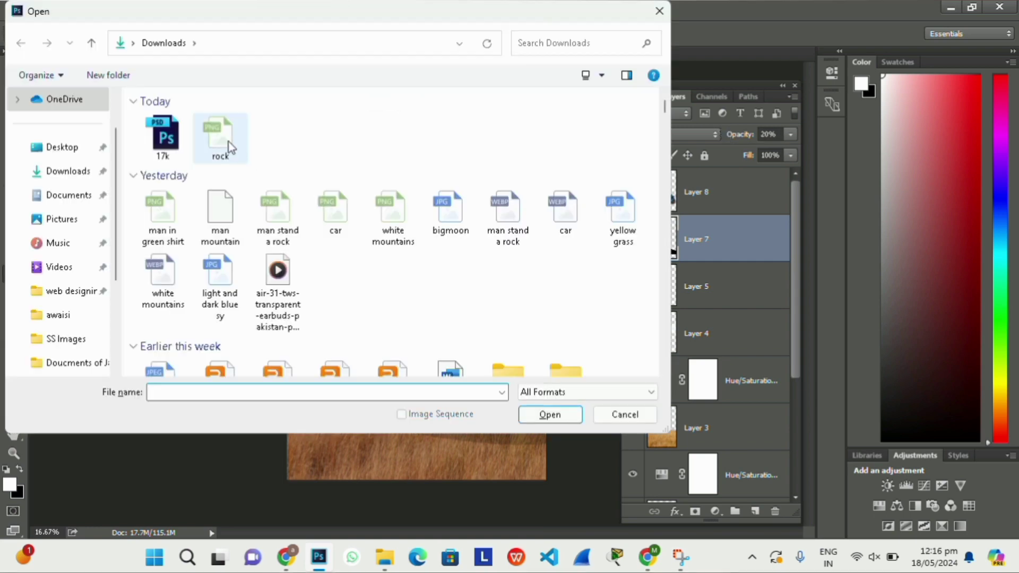
Bring rock.png into the composition and stretch it wide and tall under the car.
double_click(226, 145)
key(v)
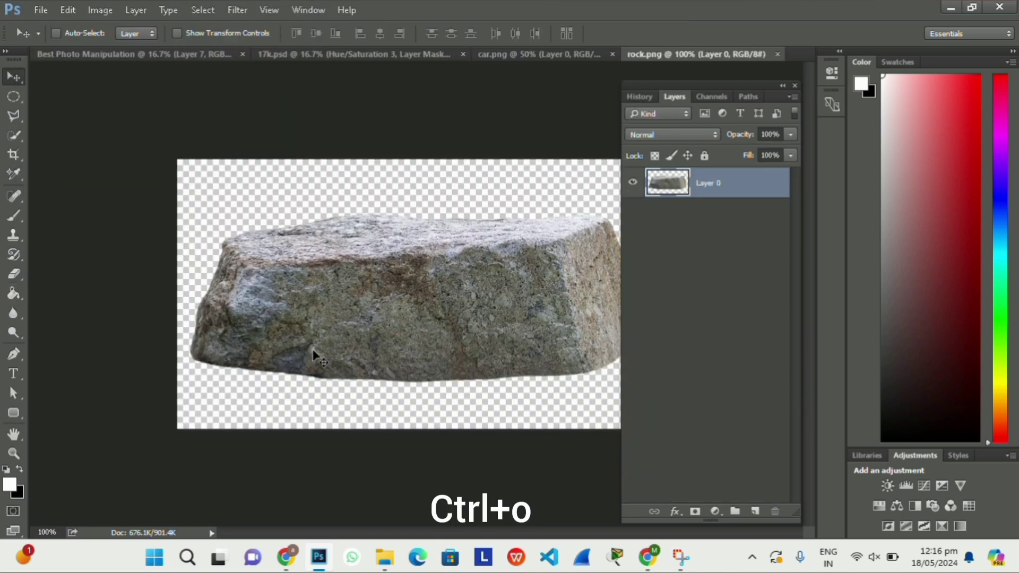
drag(399, 326, 409, 432)
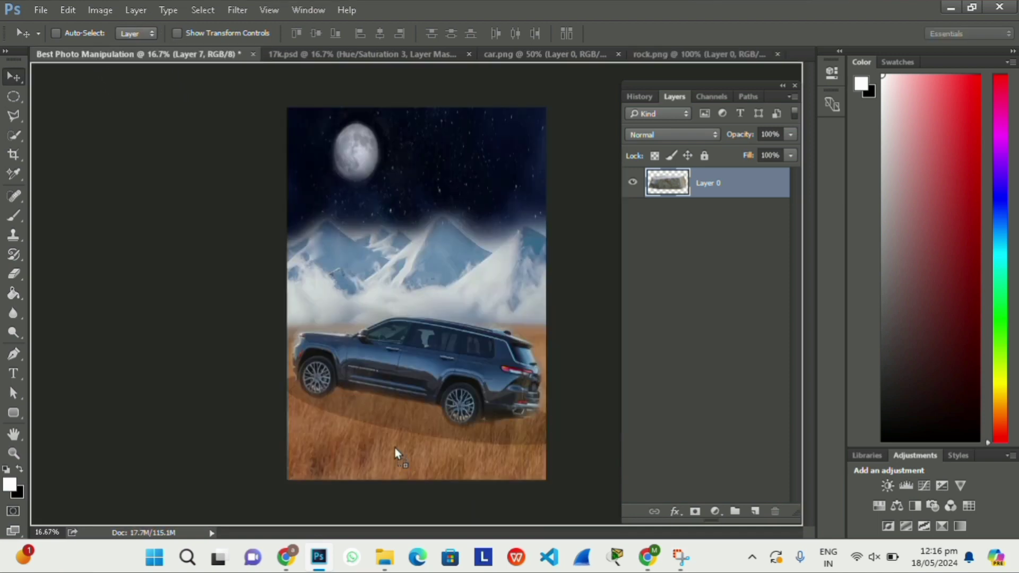
key(ctrl+t)
drag(433, 442, 539, 452)
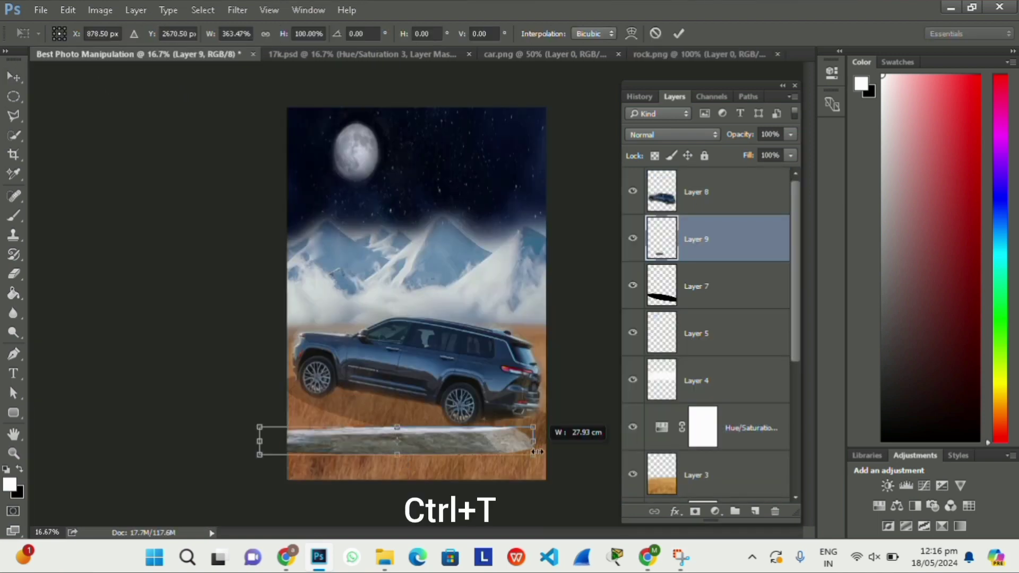
drag(398, 426, 398, 383)
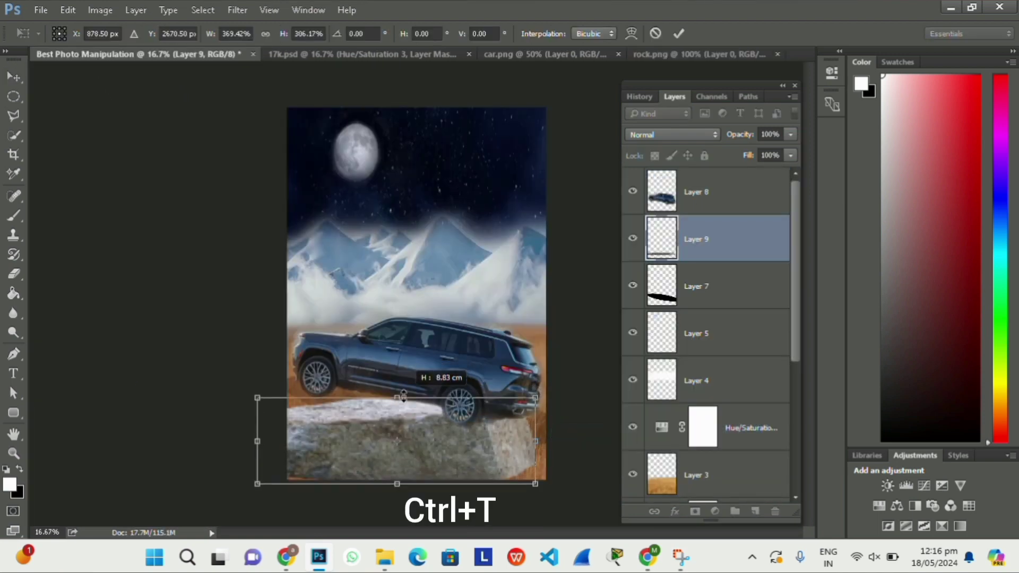
mouse_move(438, 445)
mouse_down()
mouse_move(458, 434)
mouse_move(450, 442)
mouse_up()
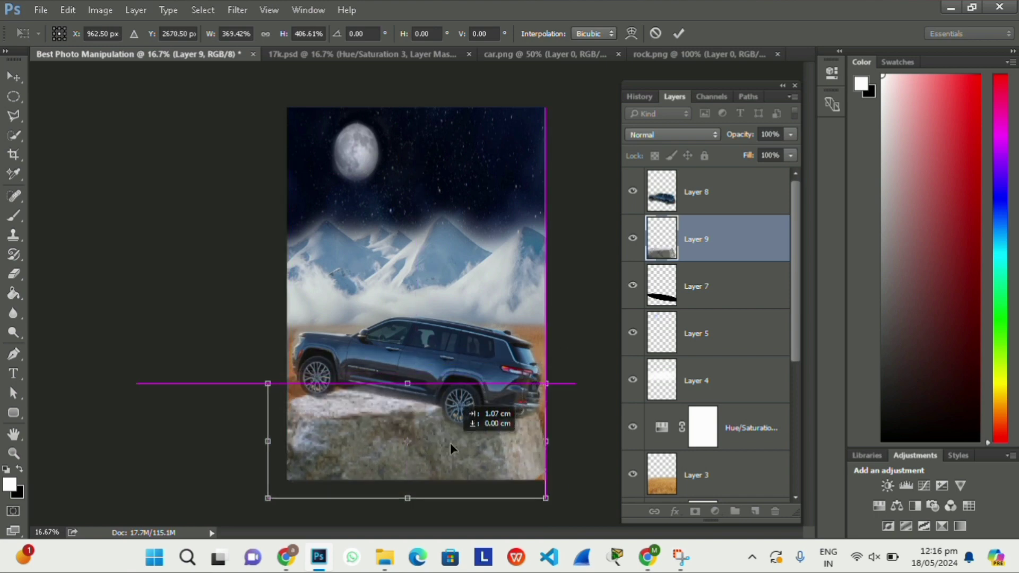
Rotate, nudge and skew the rock to match the car's tilt and the slope.
key(ctrl+minus)
drag(541, 505, 510, 502)
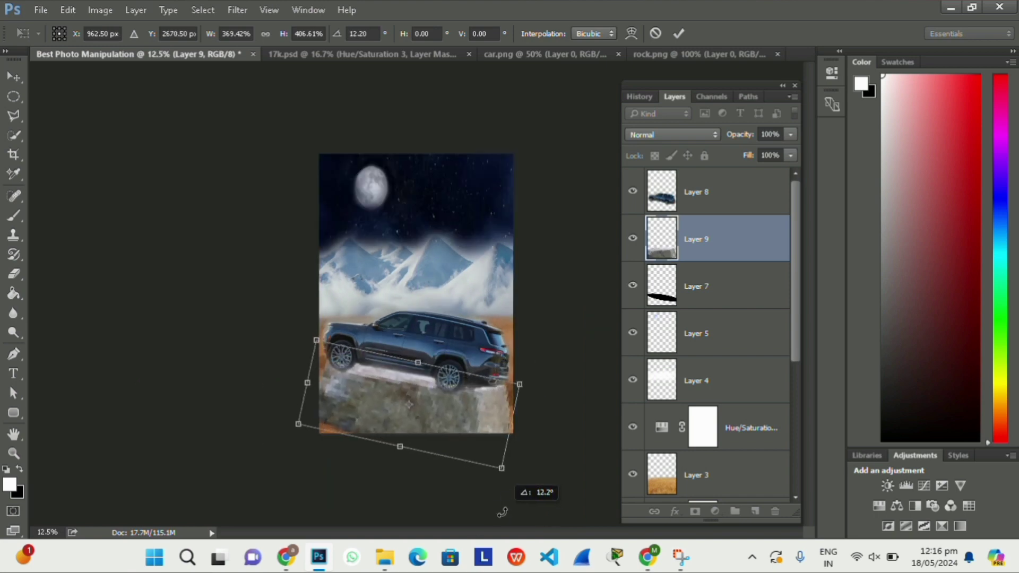
drag(470, 431, 461, 435)
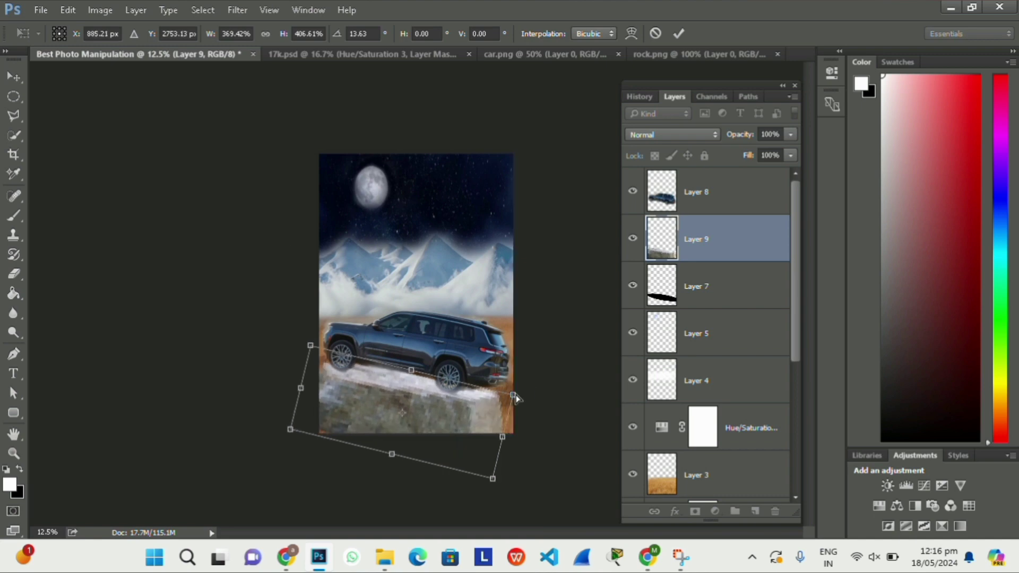
drag(514, 395, 547, 395)
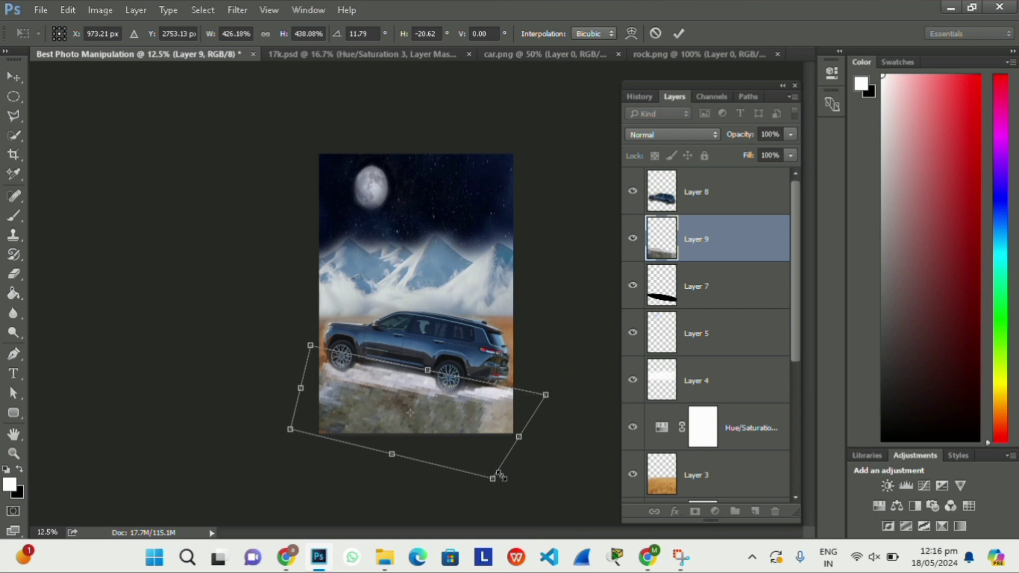
key(Return)
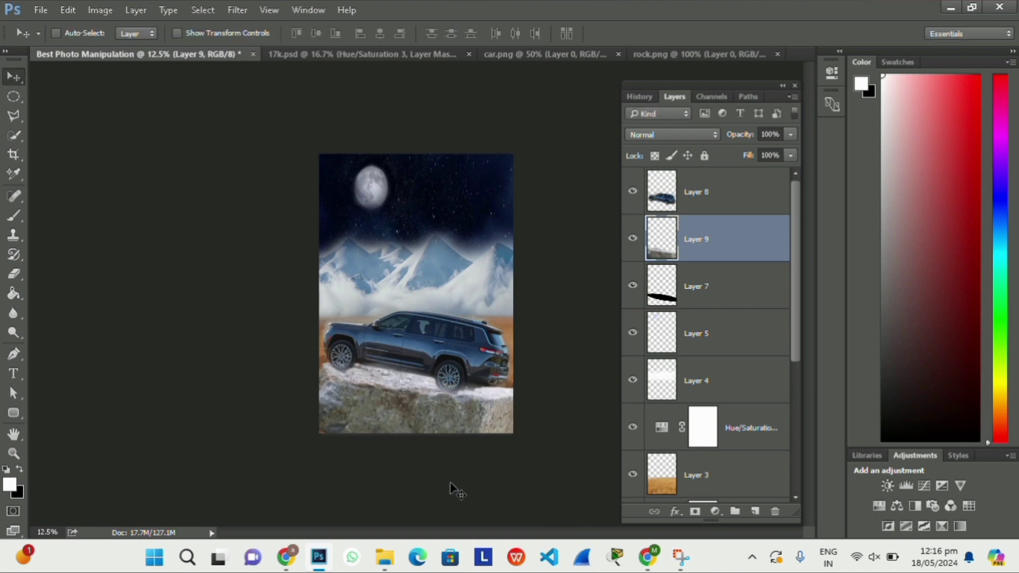
Move the rock layer below the car shadow and set Layer 7 to 30% opacity.
mouse_move(723, 254)
mouse_down()
mouse_move(707, 347)
mouse_move(705, 281)
mouse_up()
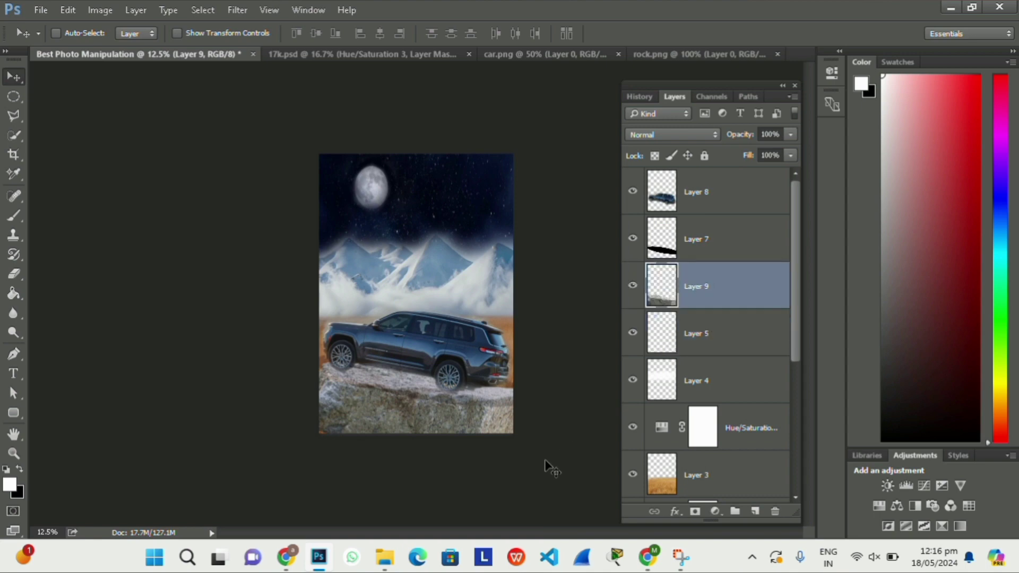
key(ctrl+plus)
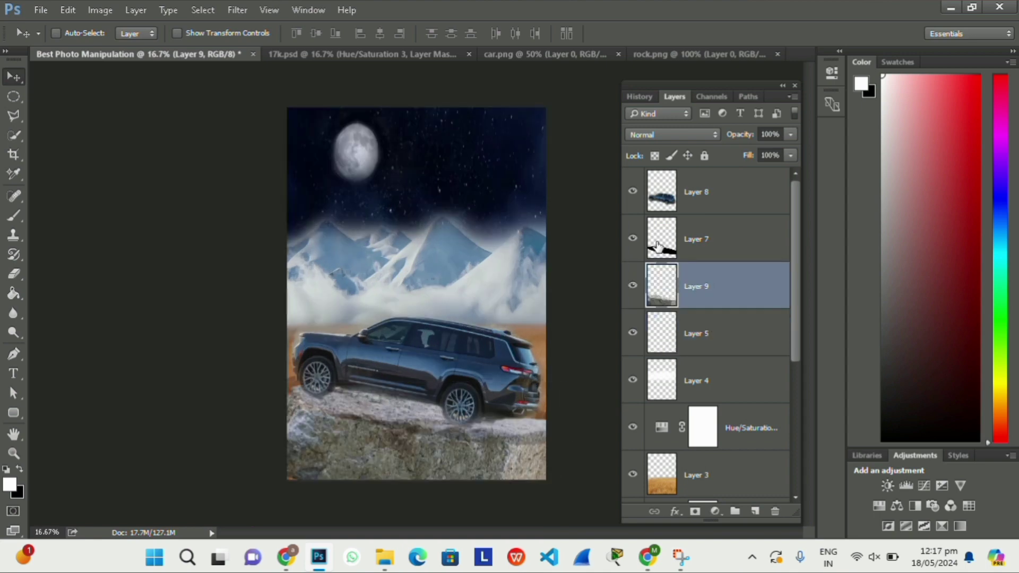
click(701, 242)
drag(746, 138, 726, 141)
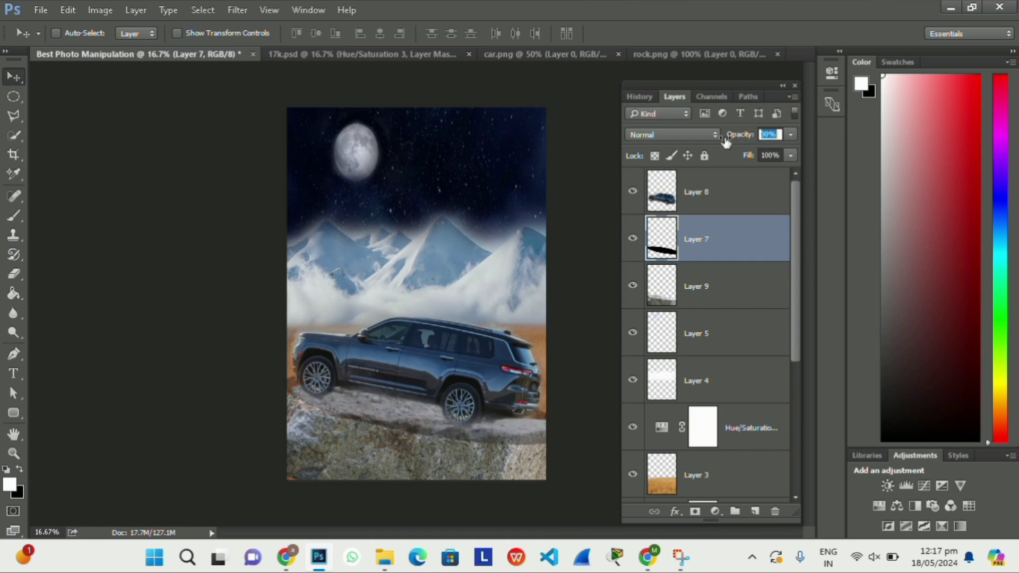
key(Return)
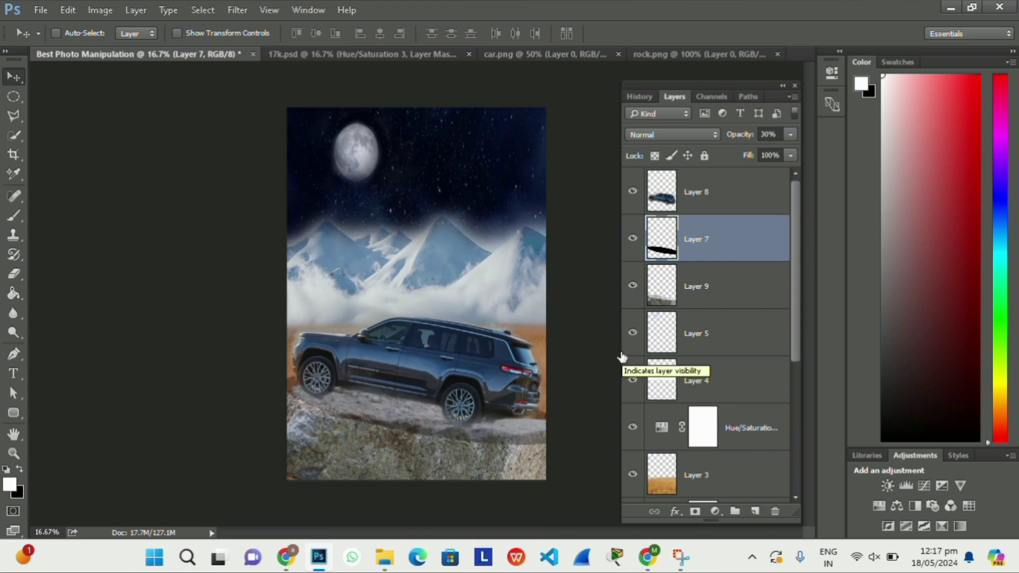
Bring the man-in-green-shirt image into the composition and resize him onto the SUV roof.
key(ctrl+o)
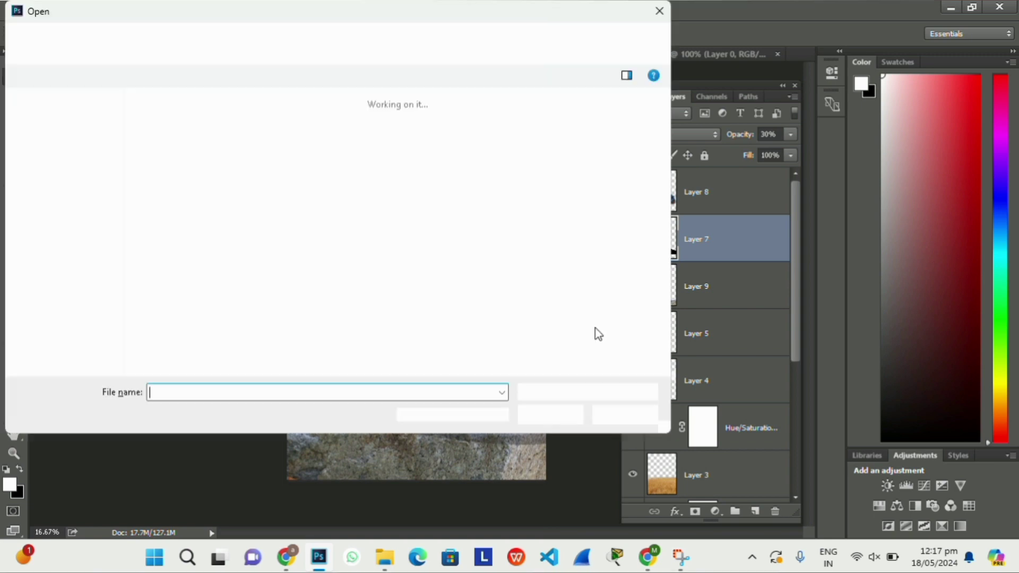
text(men)
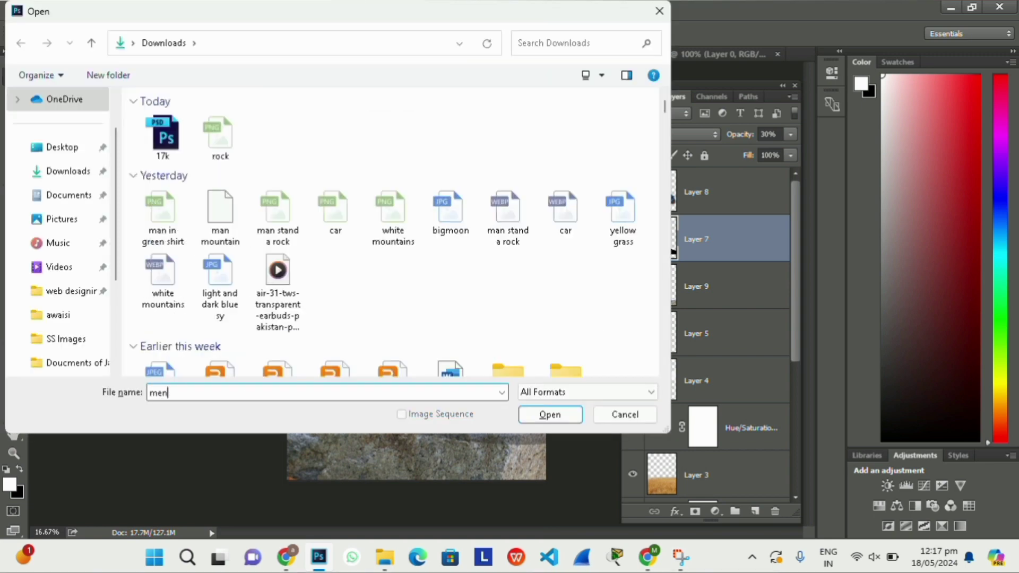
key(BackSpace)
double_click(163, 215)
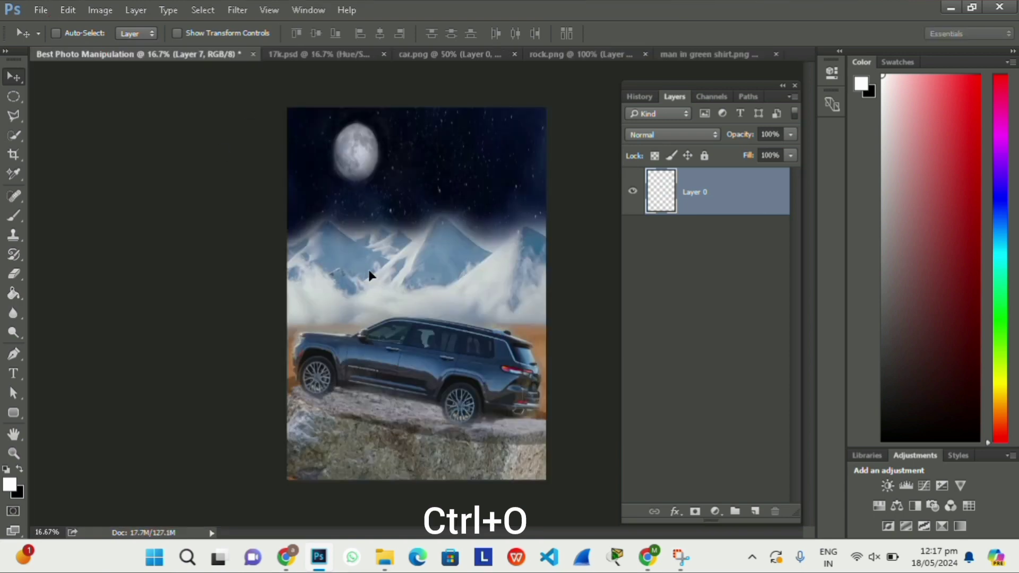
mouse_move(52, 19)
mouse_down()
mouse_move(440, 274)
mouse_move(459, 357)
mouse_up()
key(ctrl+t)
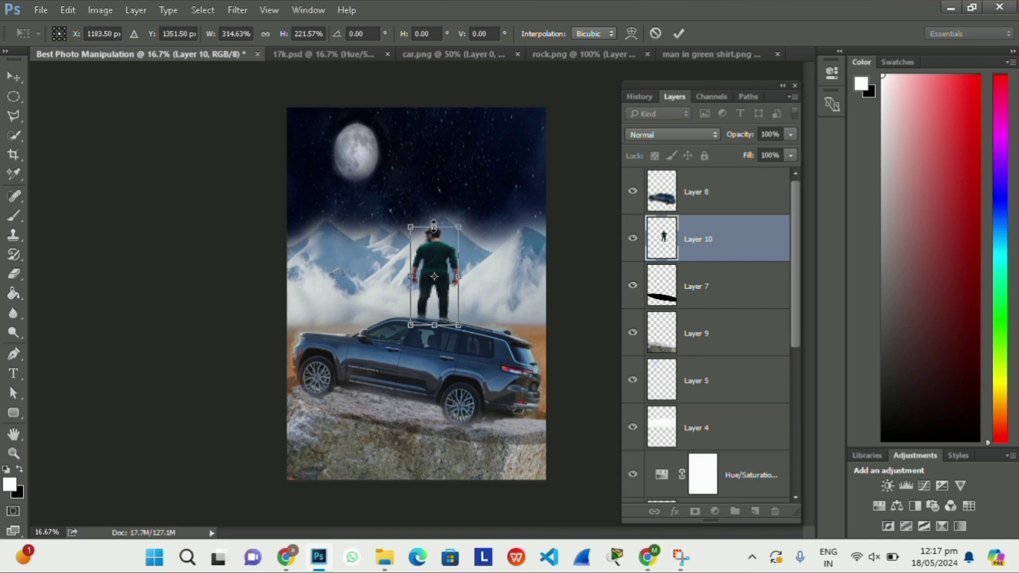
mouse_move(410, 276)
mouse_down()
mouse_move(404, 287)
mouse_move(450, 251)
mouse_move(430, 237)
mouse_up()
key(Return)
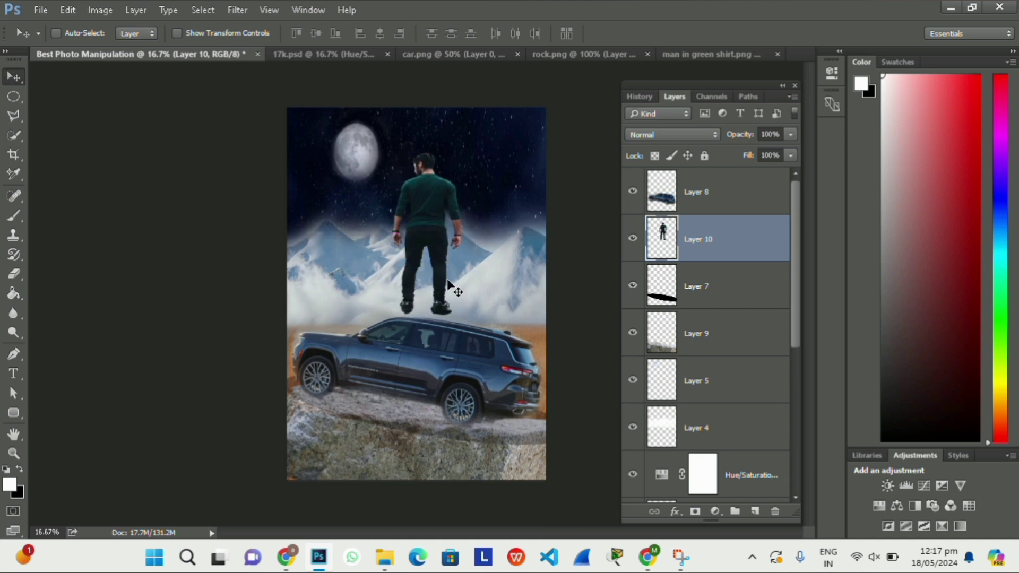
Nudge the man lower, hide mist Layer 4, and enlarge him slightly on the roof.
key(ctrl+t)
key(shift+Down)
key(shift+Down)
key(shift+Down)
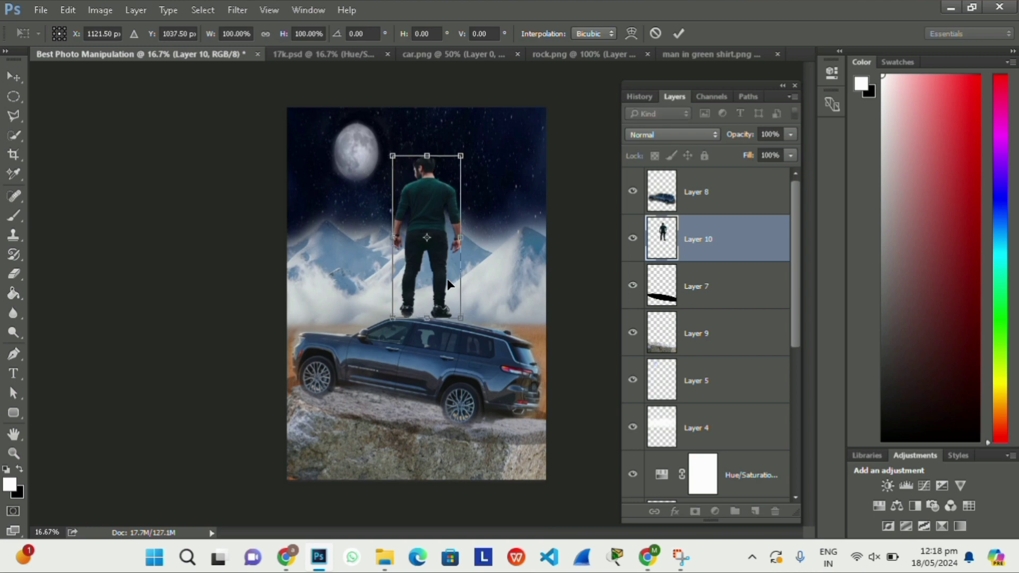
key(Return)
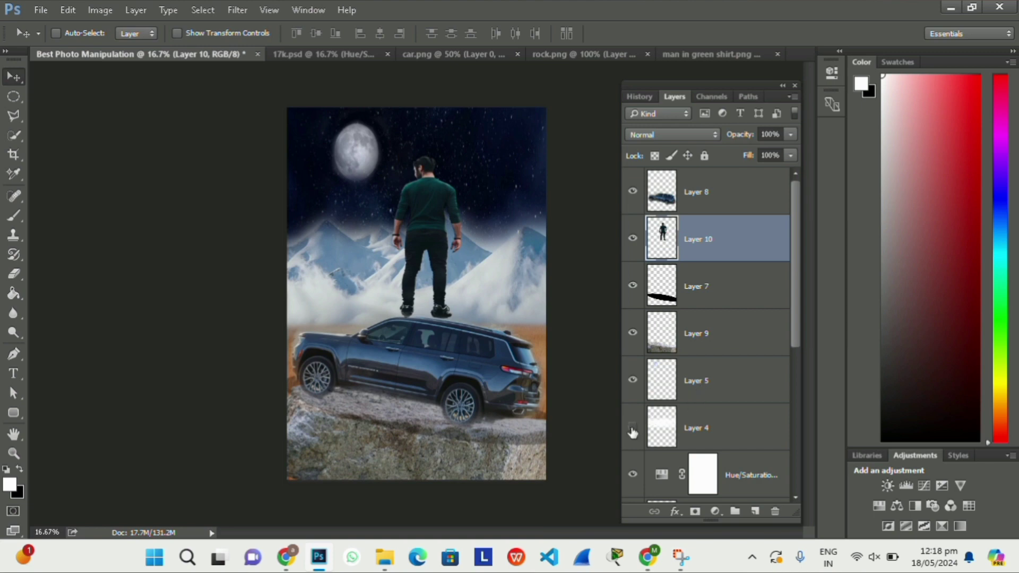
click(631, 428)
key(ctrl+t)
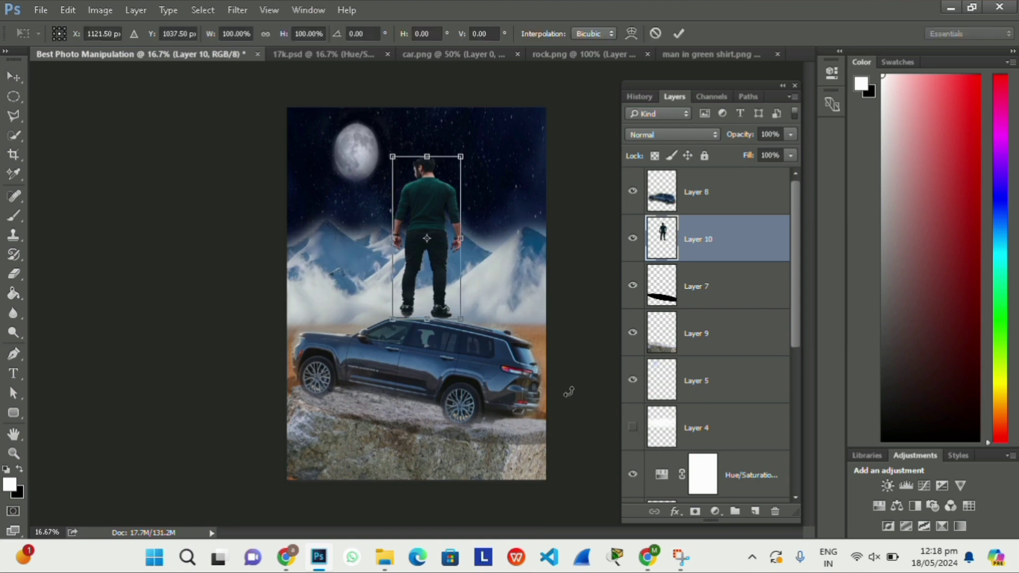
key(Down)
key(Down)
key(Down)
key(Down)
key(Down)
key(Down)
key(Down)
key(Down)
key(Down)
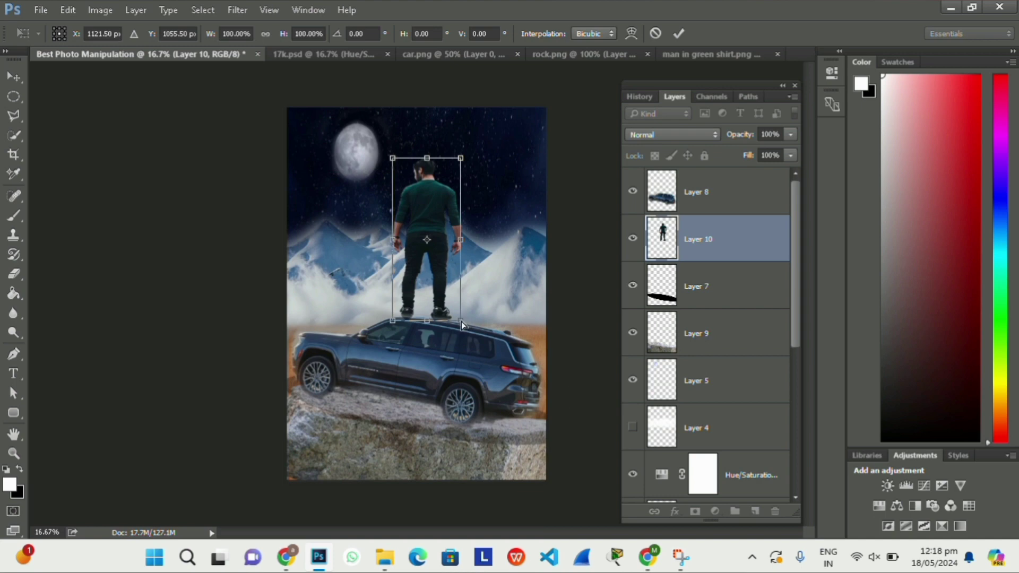
drag(461, 321, 465, 326)
key(Return)
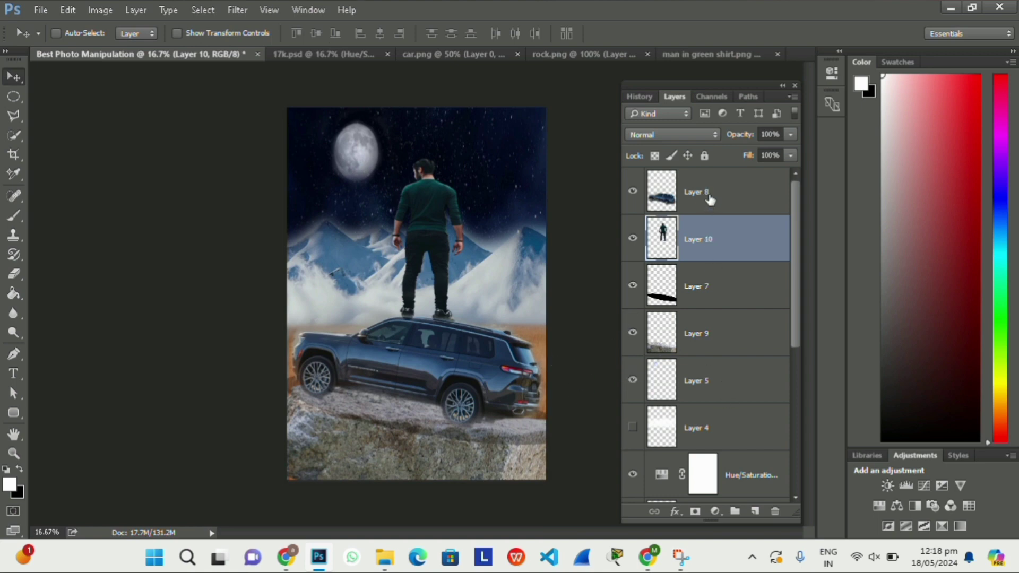
Move the man's Layer 10 above the SUV layer and select Layers 10 through 9.
drag(710, 200, 699, 266)
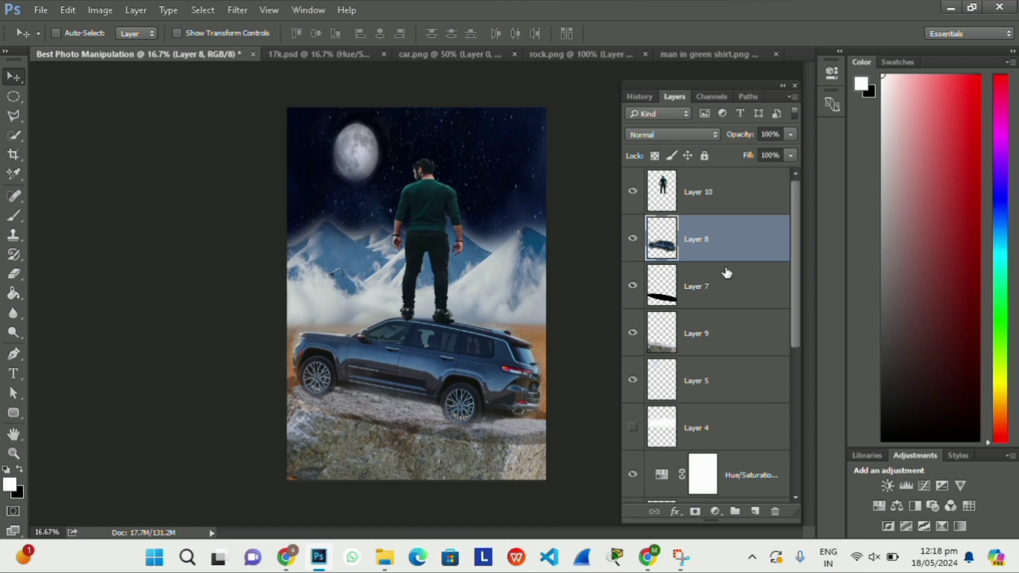
click(713, 195)
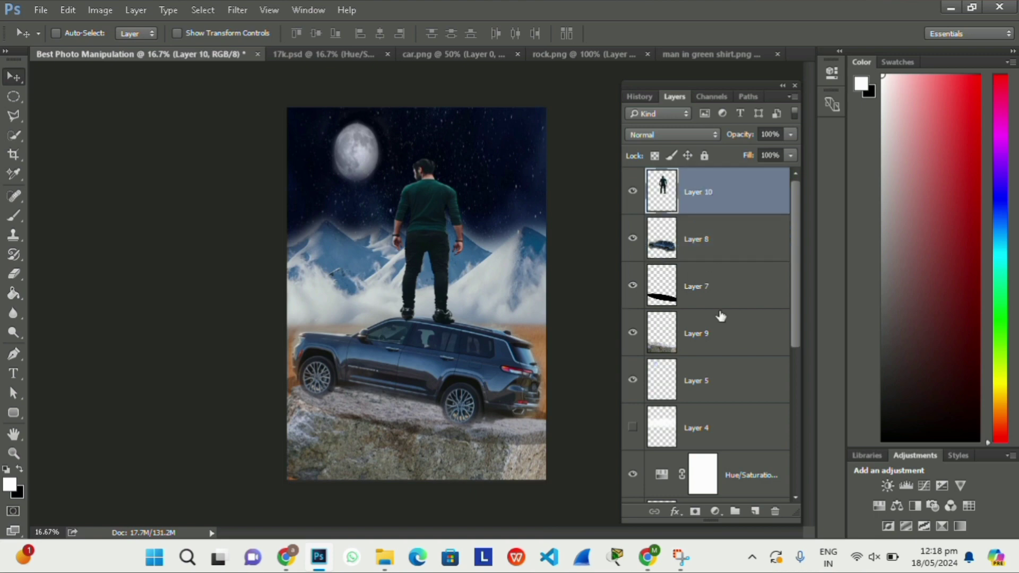
shift+click(716, 344)
Squash the man, SUV, shadow and rock down from the top to about 93% height.
key(ctrl+t)
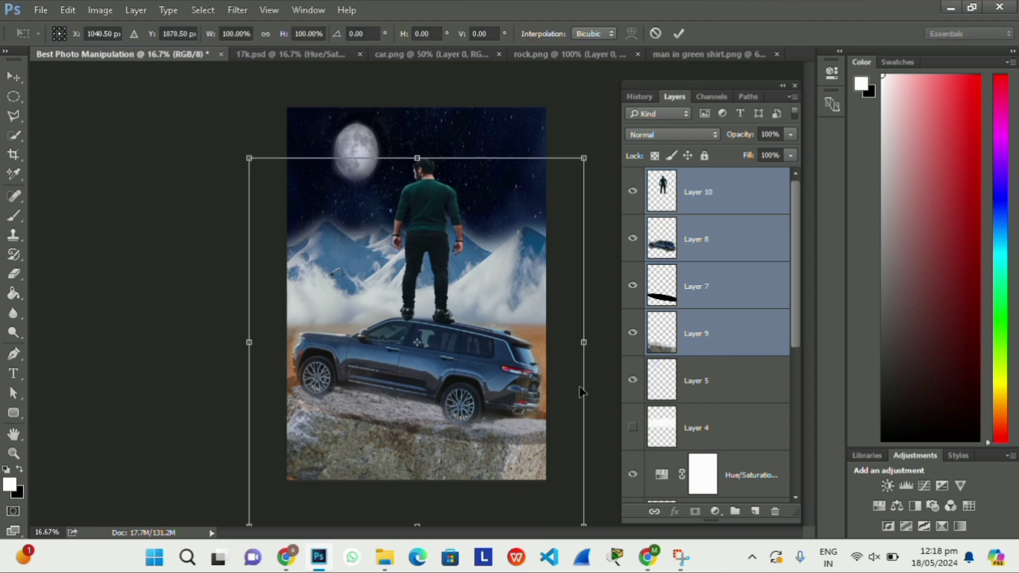
key(ctrl+minus)
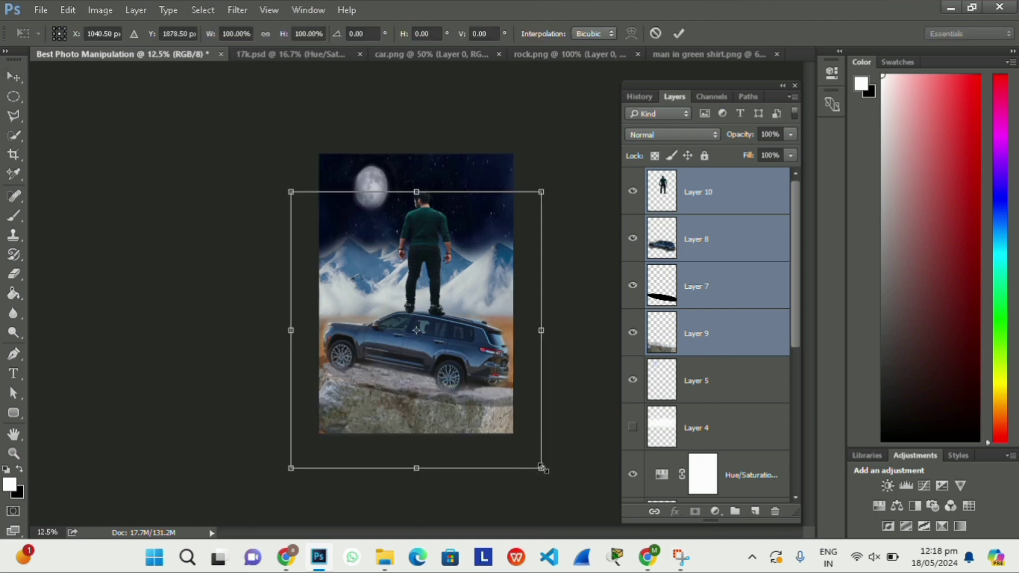
drag(541, 467, 541, 468)
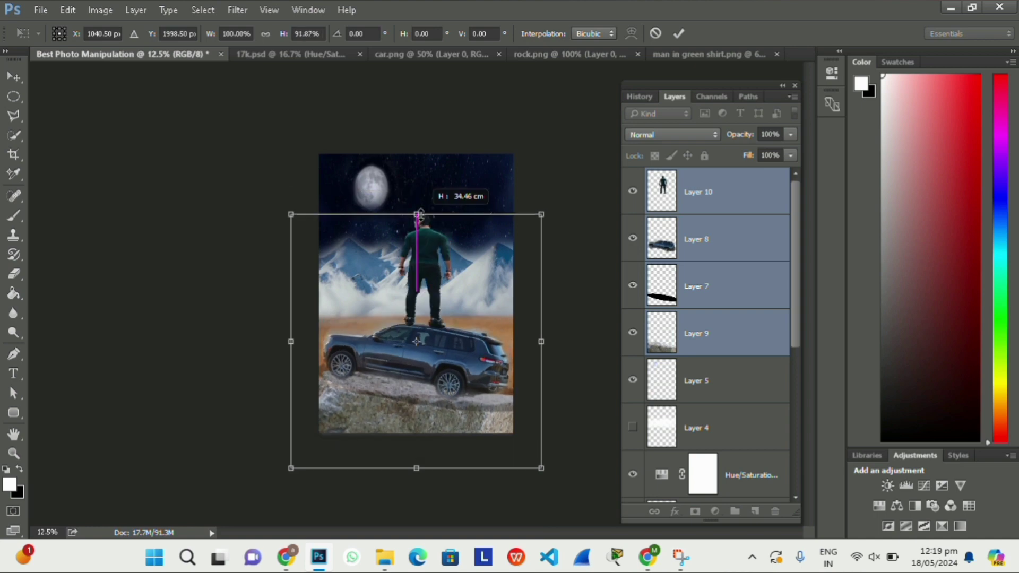
drag(418, 191, 422, 210)
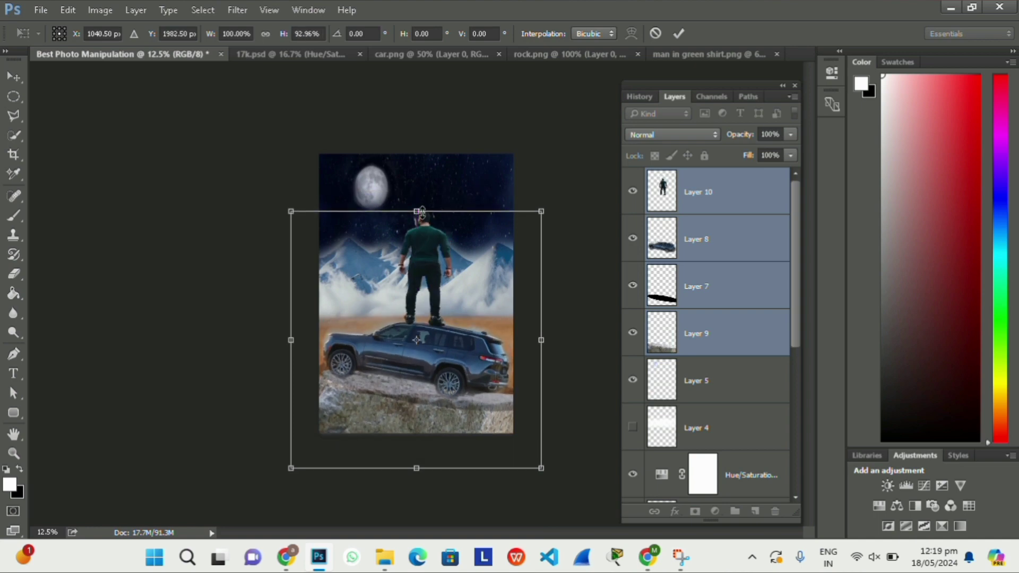
key(Return)
key(ctrl+plus)
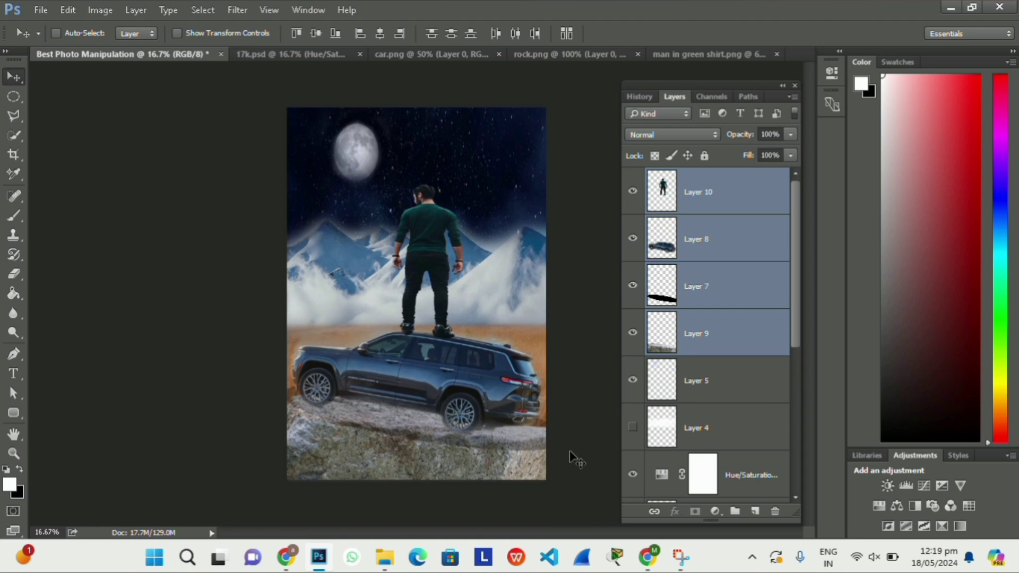
key(ctrl+plus)
key(ctrl+minus)
Toggle the moon and mist layers to compare, leaving mist Layer 4 visible.
click(632, 380)
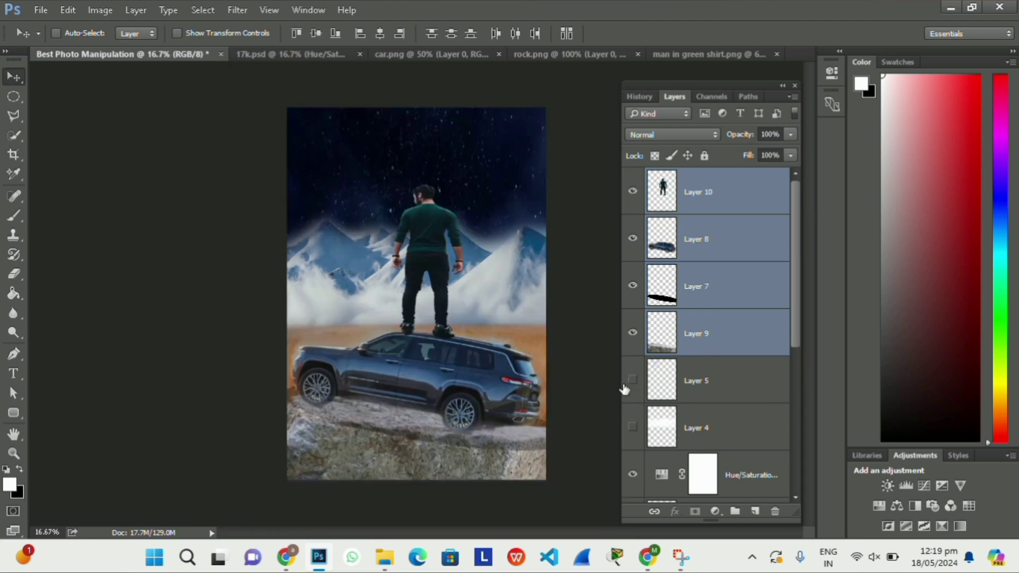
click(718, 378)
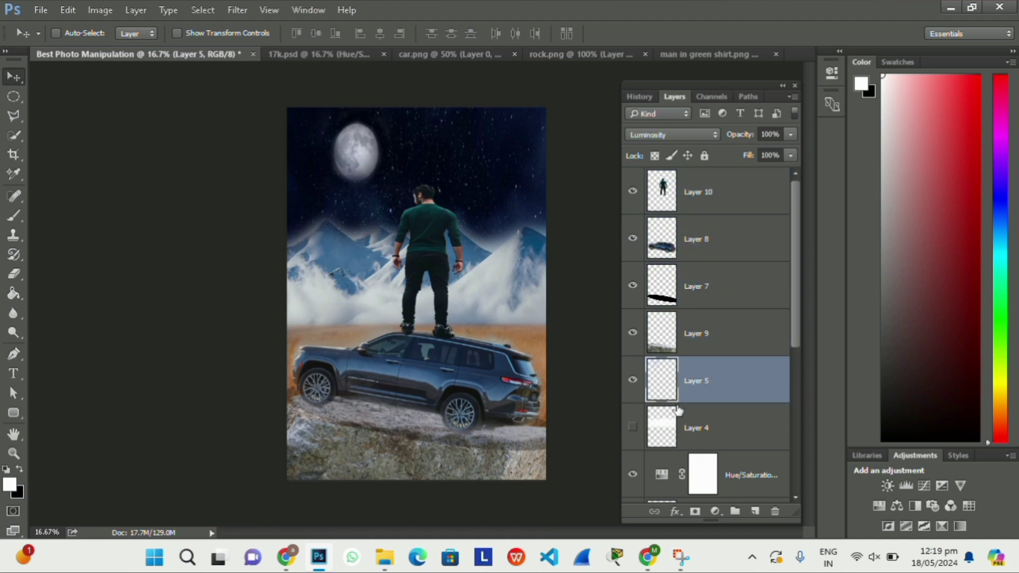
click(632, 428)
click(632, 429)
click(632, 429)
click(632, 429)
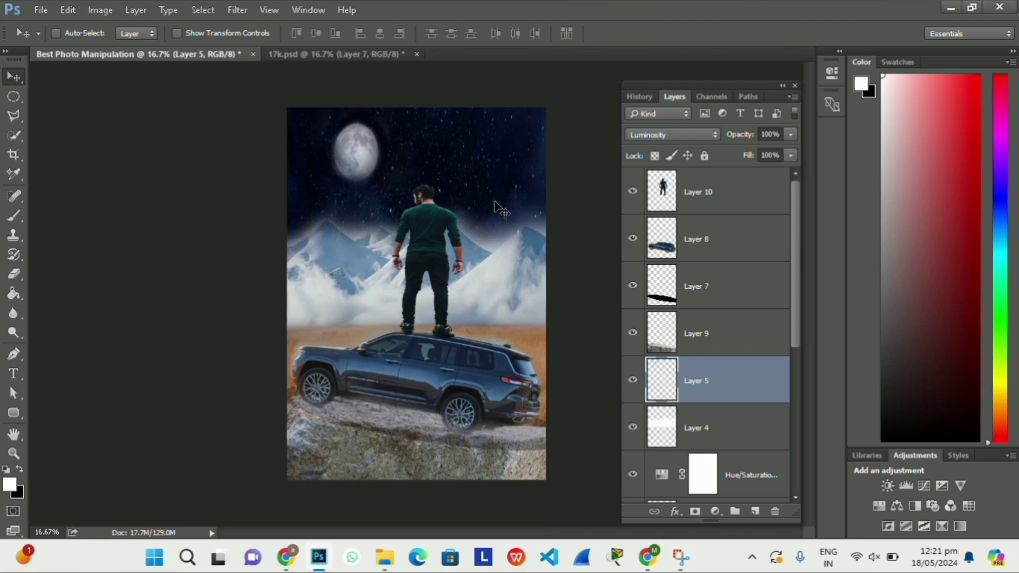
Move the 24%-opacity mist Layer 4 below wheat-field Layer 3, then select mountains Layer 2.
scroll(759, 287, down, 5)
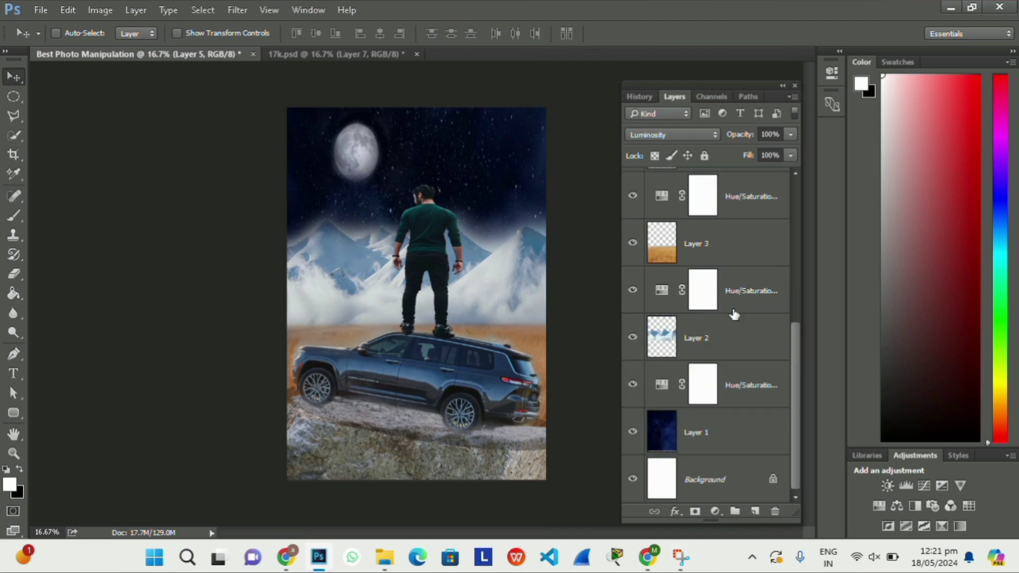
click(633, 337)
click(711, 353)
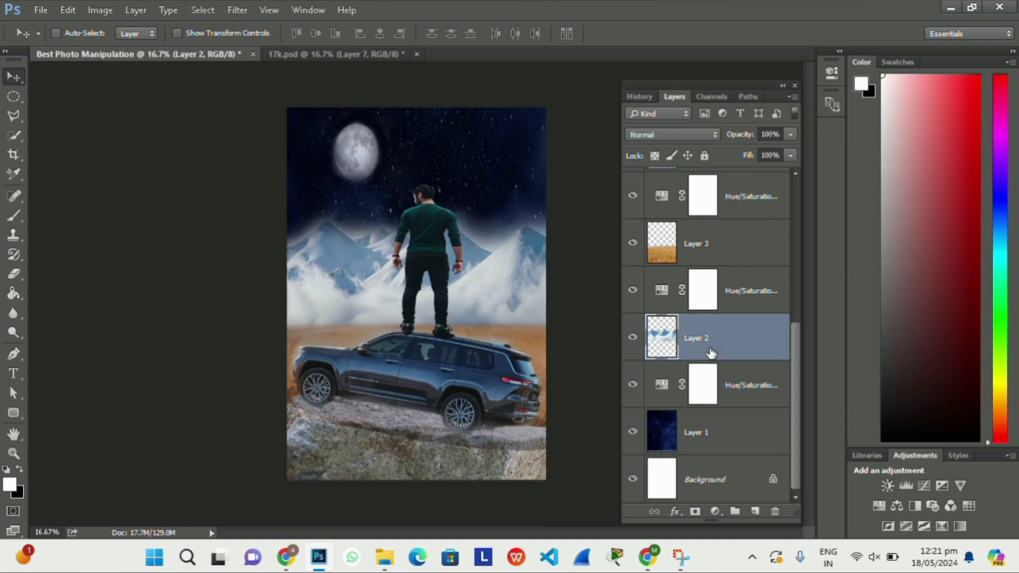
scroll(771, 278, up, 3)
click(633, 338)
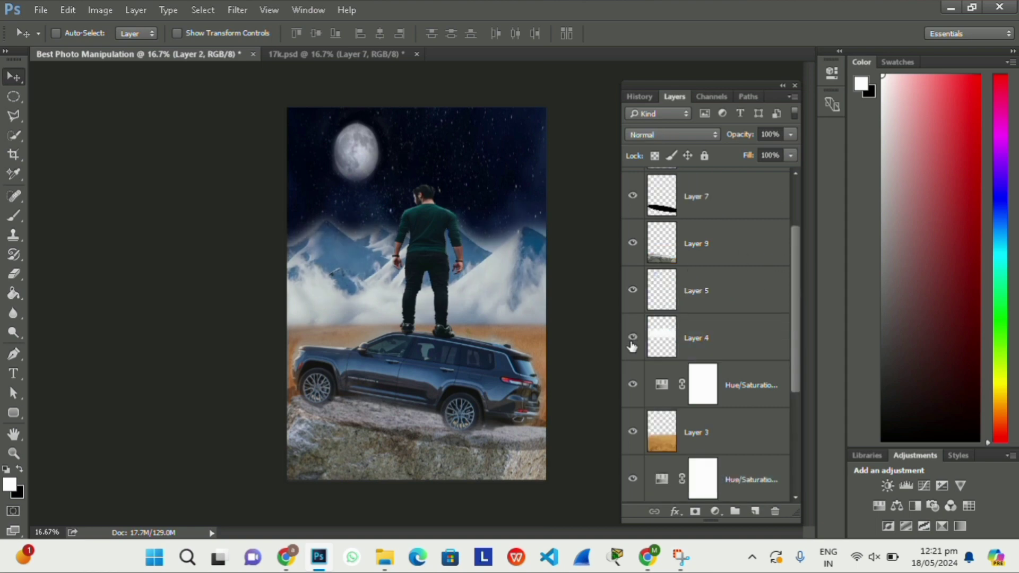
click(754, 340)
scroll(754, 339, down, 3)
drag(734, 202, 686, 260)
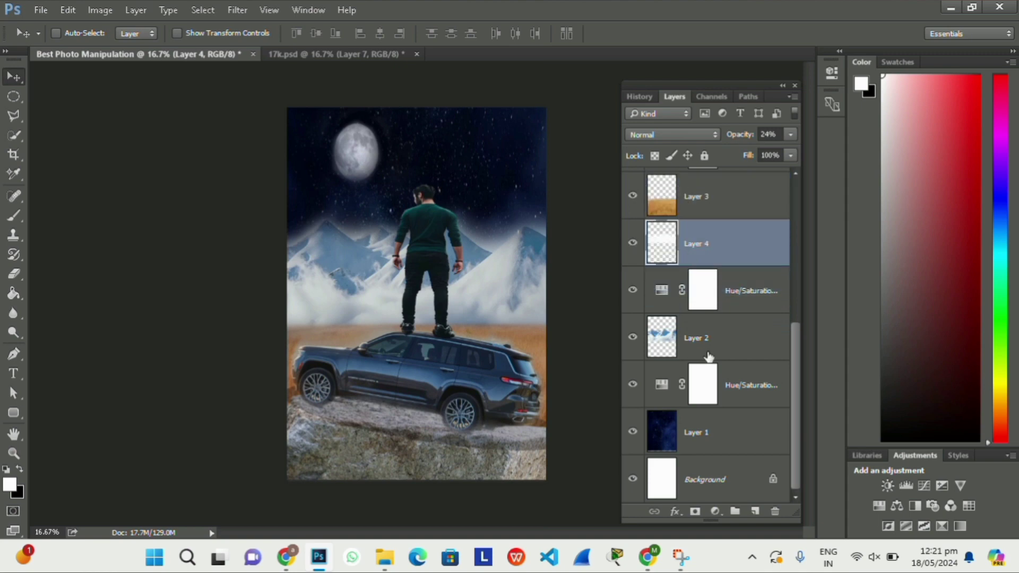
click(710, 356)
Shorten the mist and mountain layers (Layers 4 to 2) from the top.
shift+click(715, 245)
key(ctrl+t)
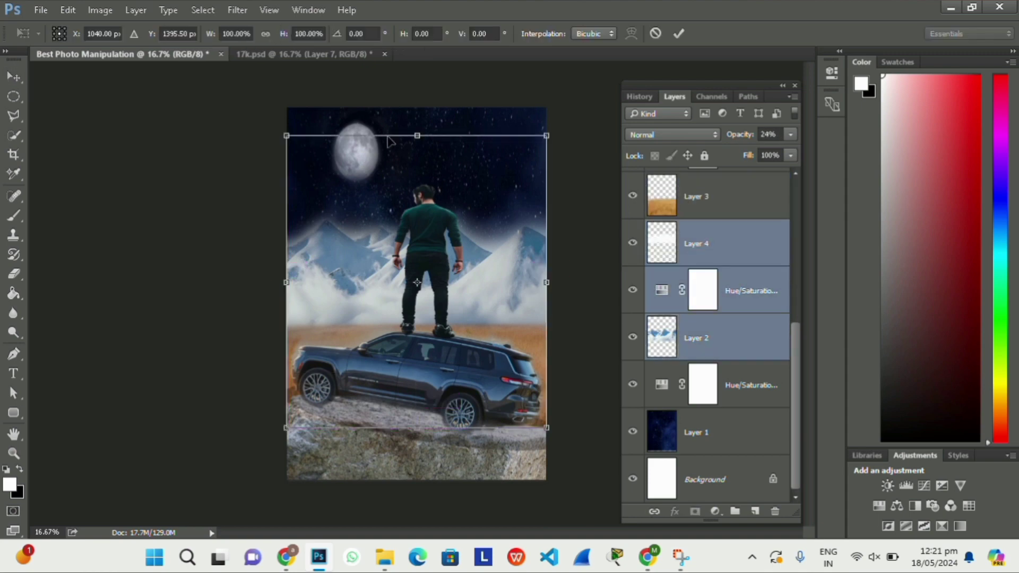
drag(416, 108, 422, 164)
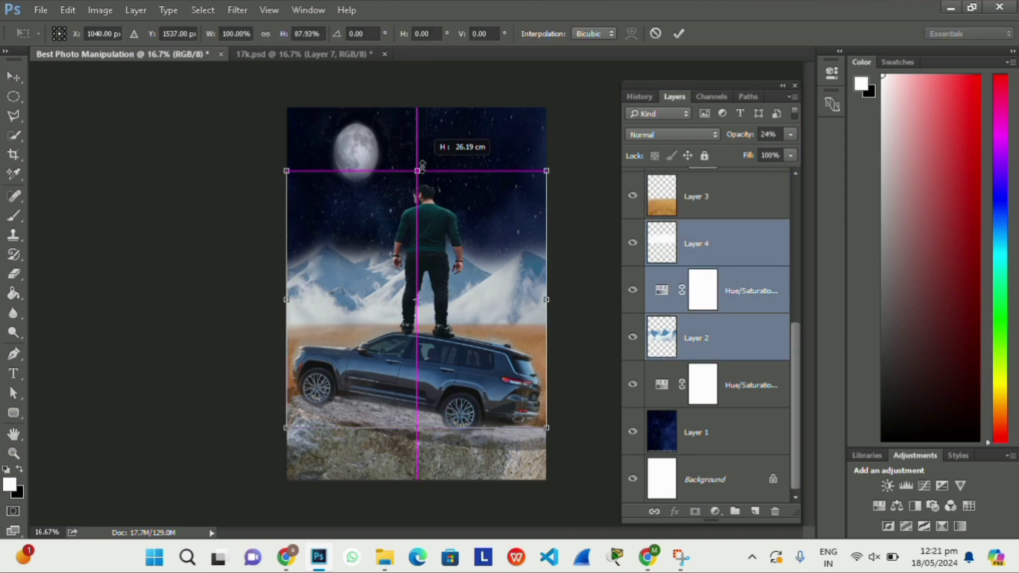
key(Return)
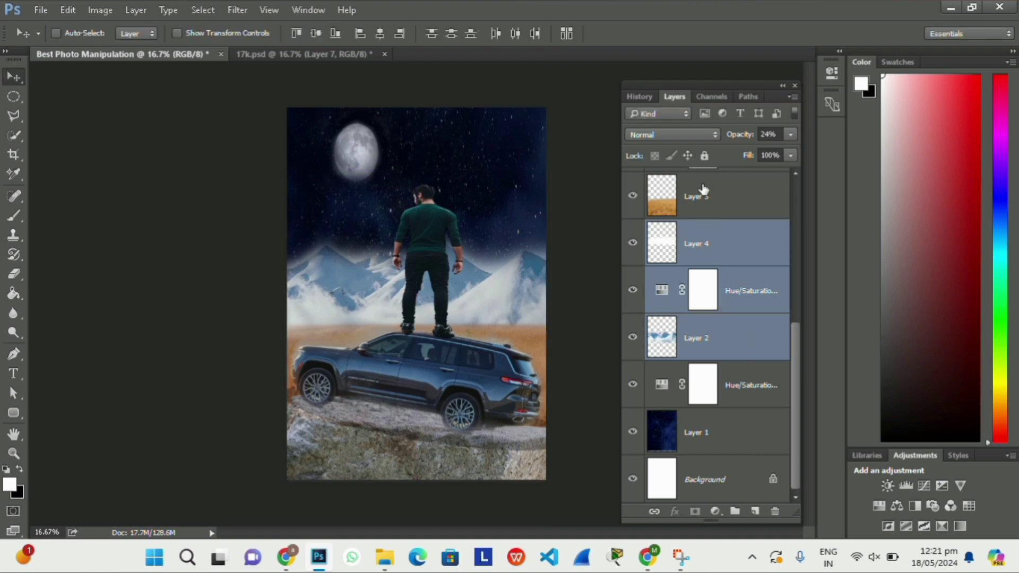
click(704, 190)
drag(797, 340, 788, 186)
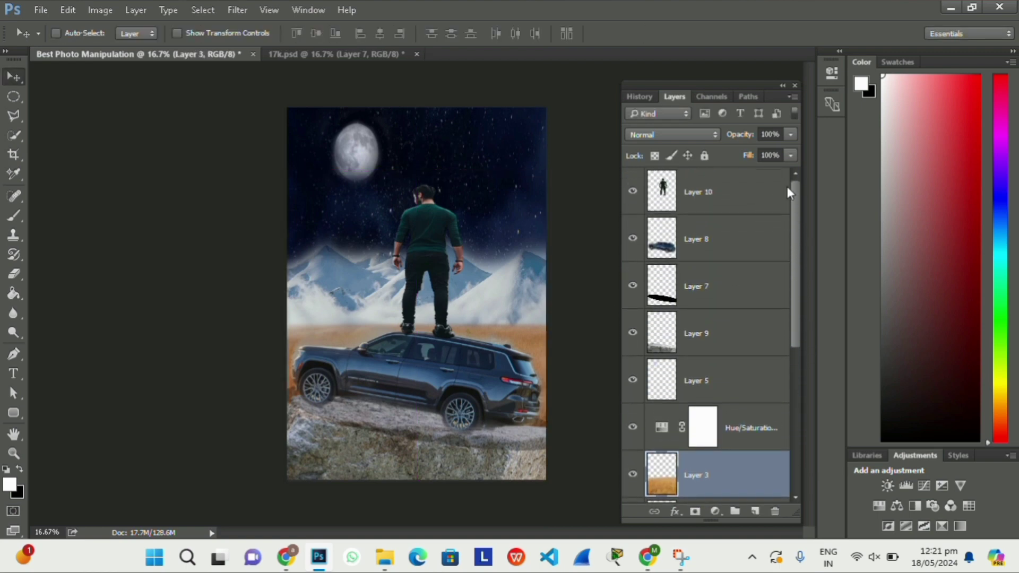
Squash the man, SUV, shadow and rock layers down from the top again.
click(703, 198)
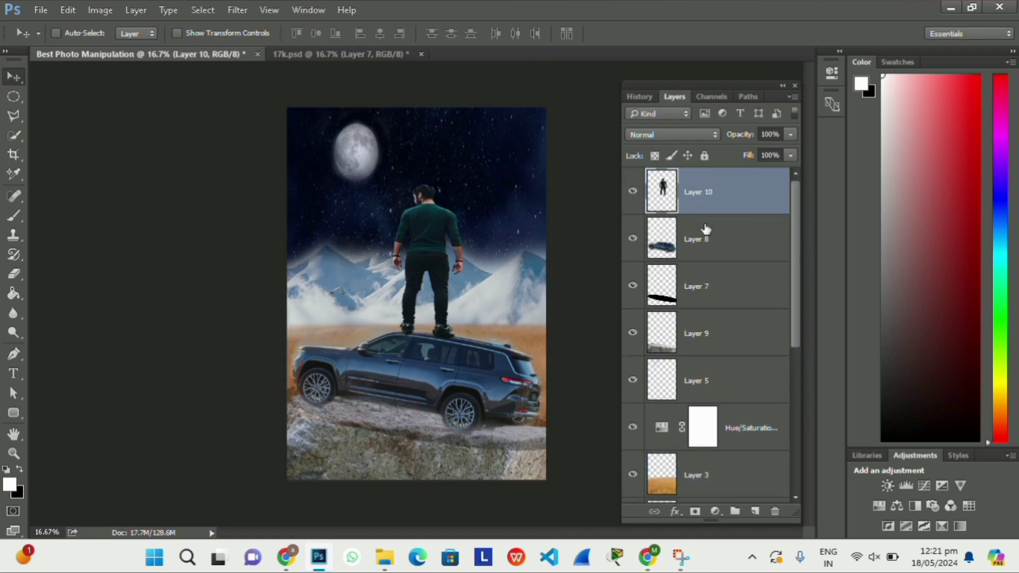
shift+click(720, 353)
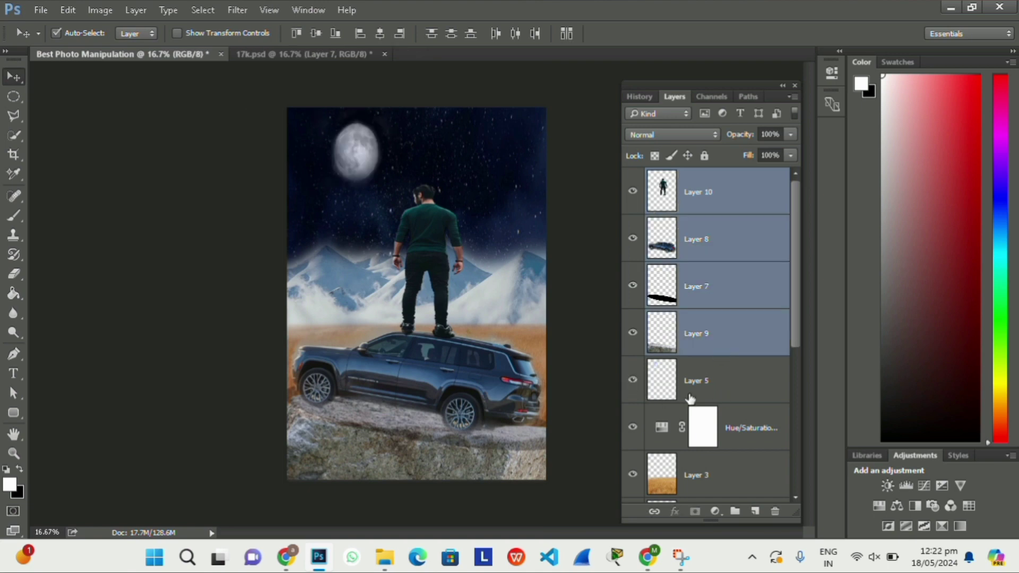
key(ctrl+t)
mouse_move(417, 182)
mouse_down()
mouse_move(422, 215)
mouse_move(422, 202)
mouse_up()
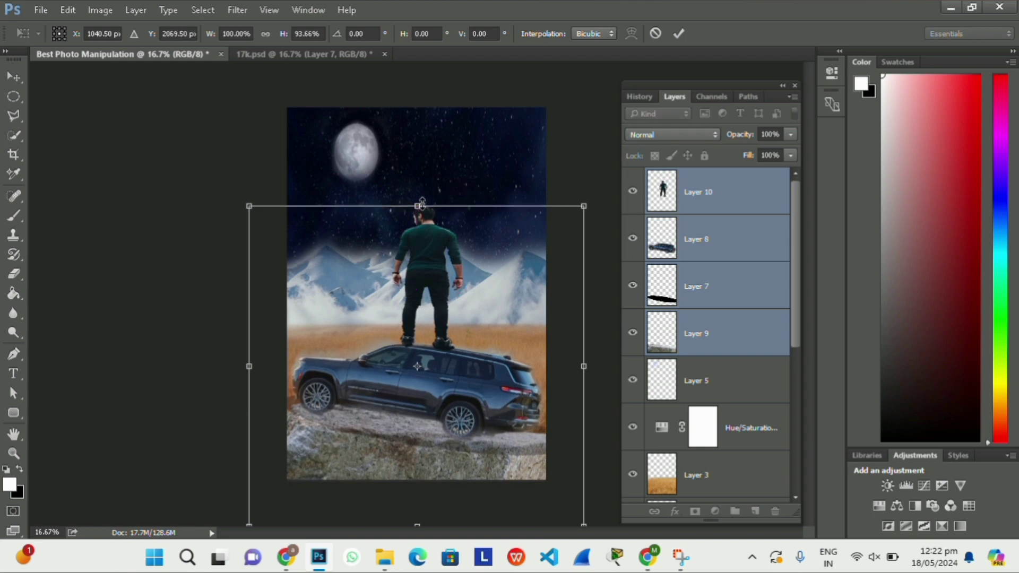
key(Return)
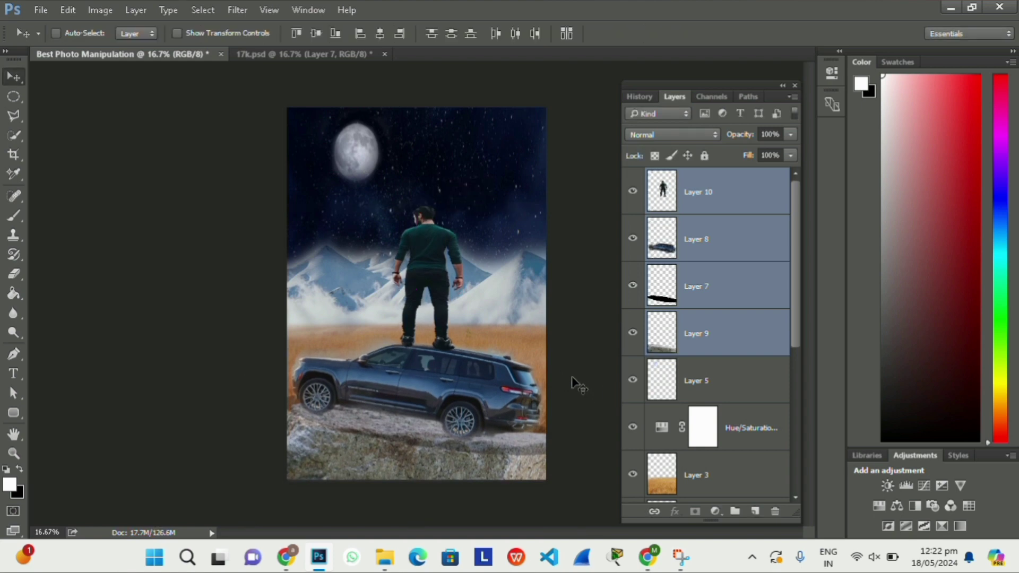
Narrow the SUV and its shadow Layer 7 together to about 90% width.
click(721, 235)
key(ctrl+t)
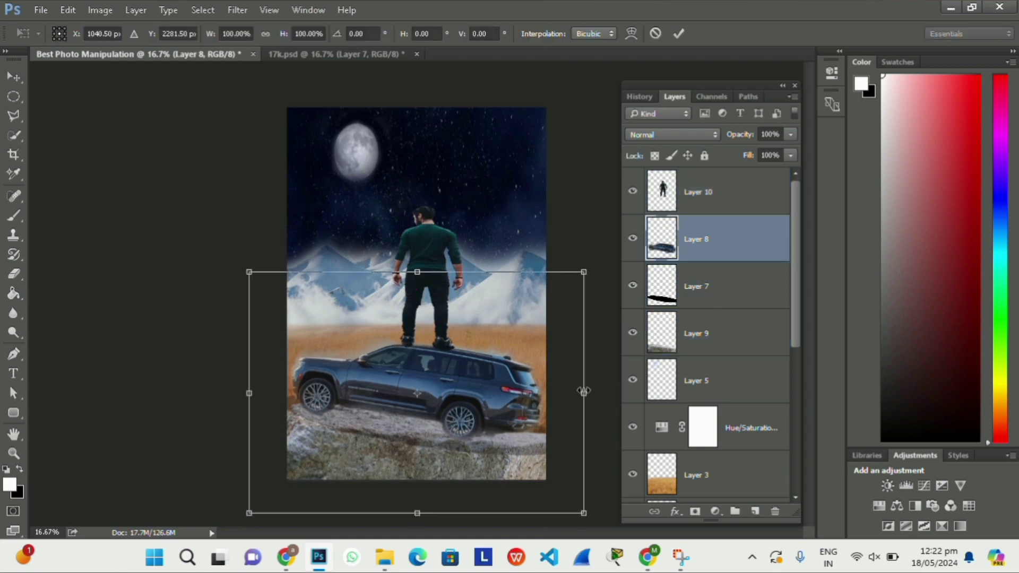
drag(584, 391, 526, 393)
key(Escape)
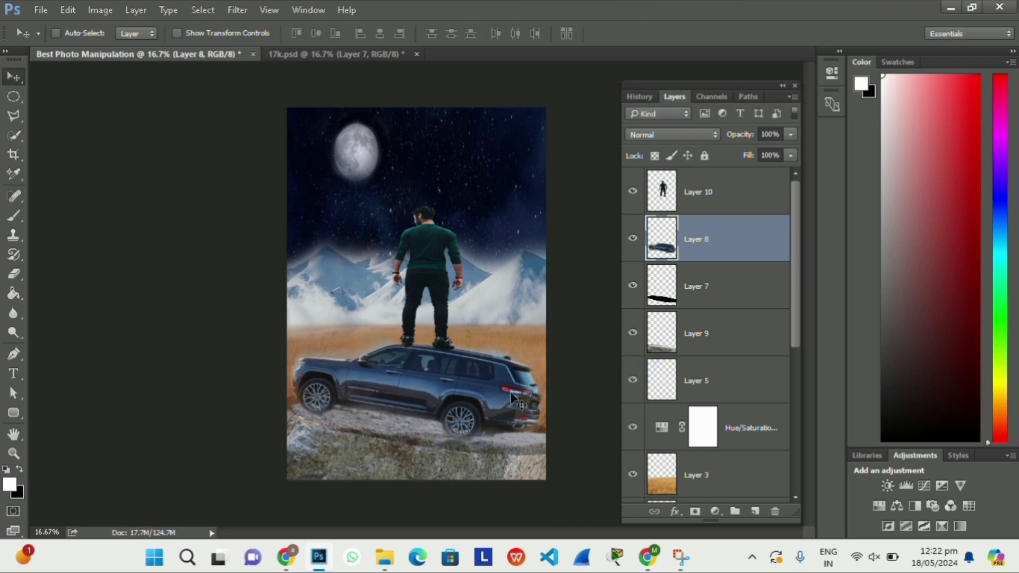
ctrl+click(723, 291)
key(ctrl+t)
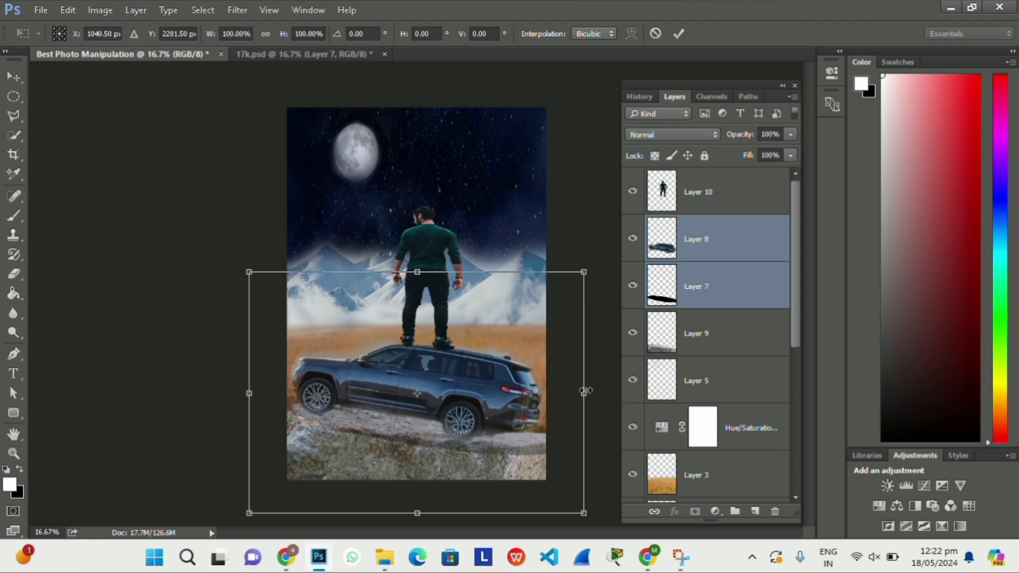
drag(586, 393, 562, 396)
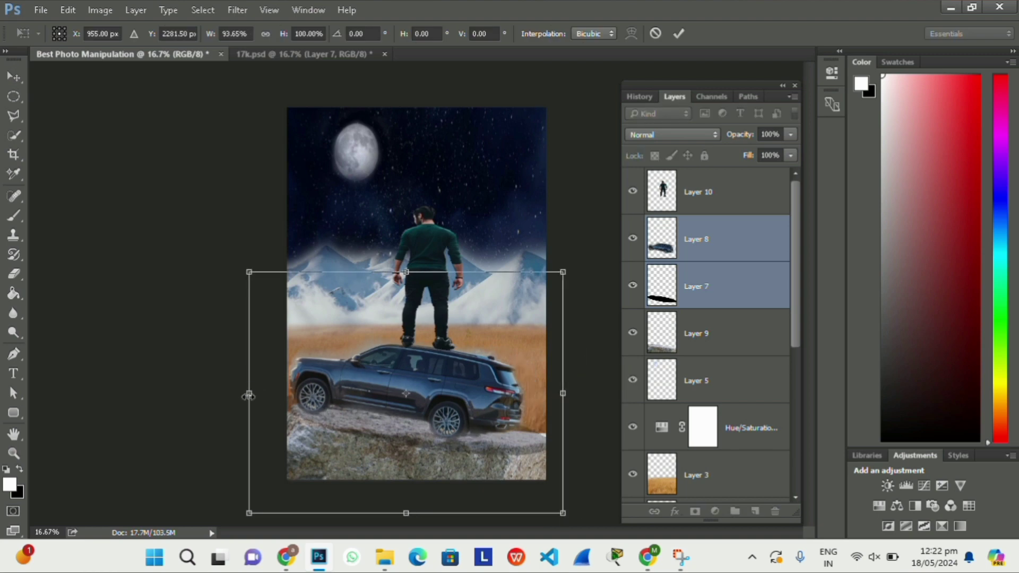
drag(249, 396, 262, 396)
key(Return)
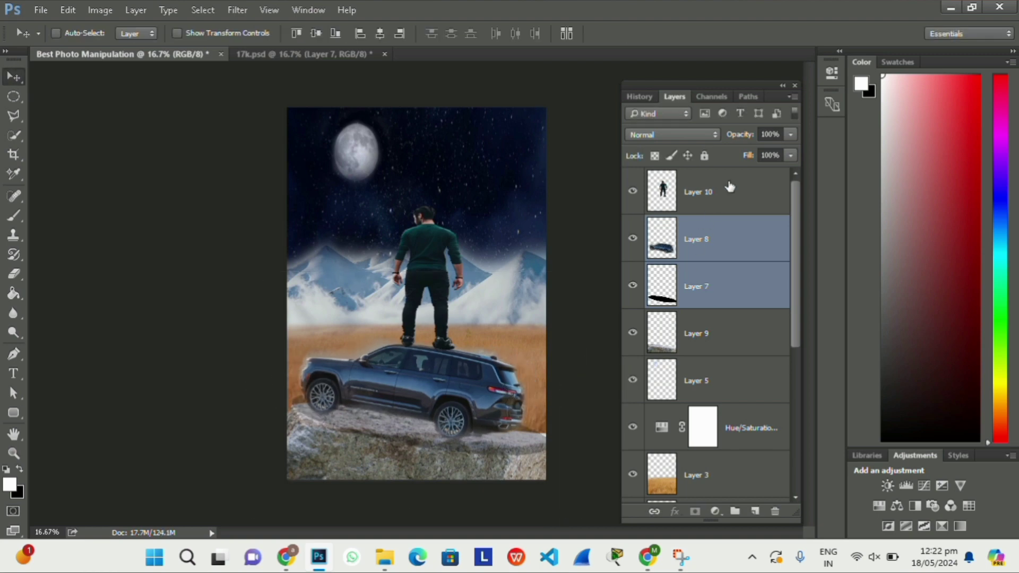
Make the man on Layer 10 slightly slimmer.
key(alt+bracketright)
key(ctrl+t)
drag(394, 278, 398, 279)
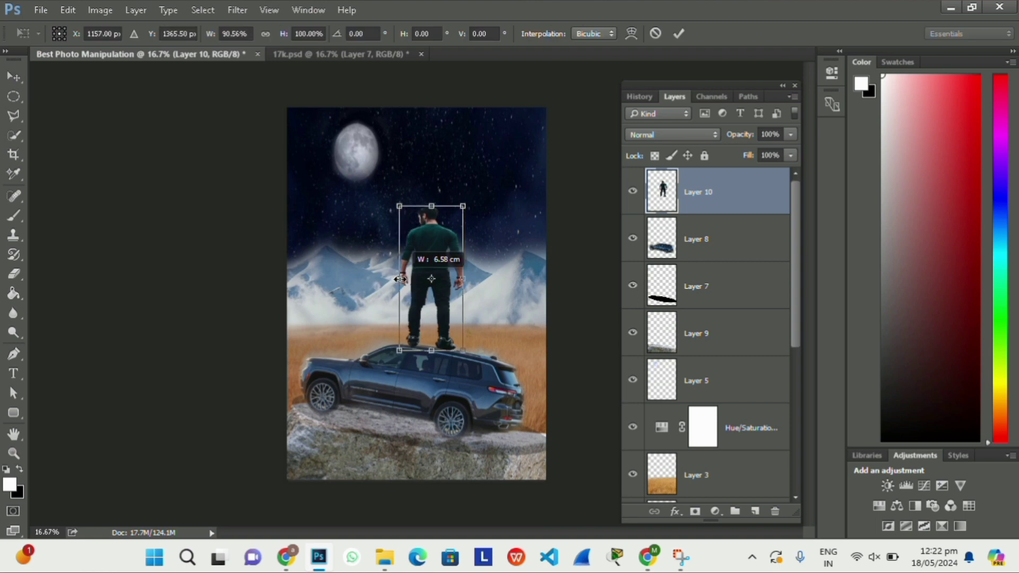
key(Return)
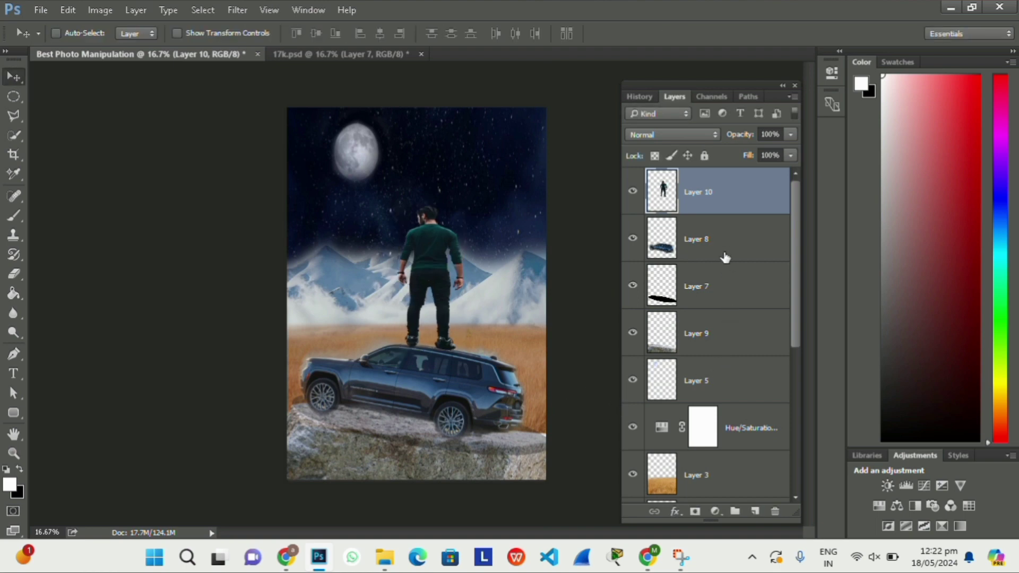
Begin narrowing and rotating rock Layer 9 by 3.84°.
click(717, 345)
key(ctrl+t)
drag(564, 464, 515, 504)
Shift the tilted rock slightly left and apply its transform.
key(ctrl+minus)
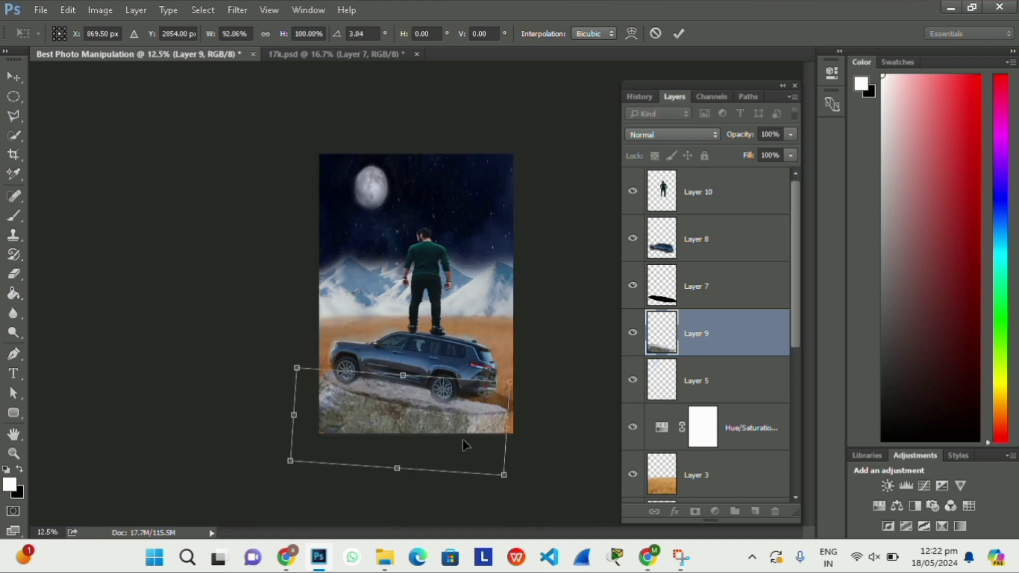
drag(463, 445, 454, 445)
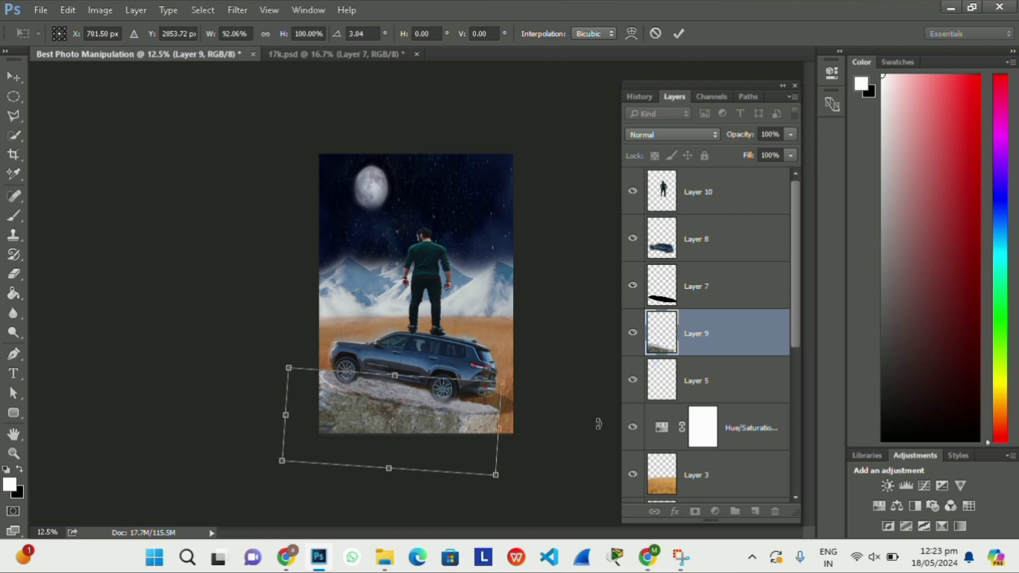
key(Return)
key(ctrl+plus)
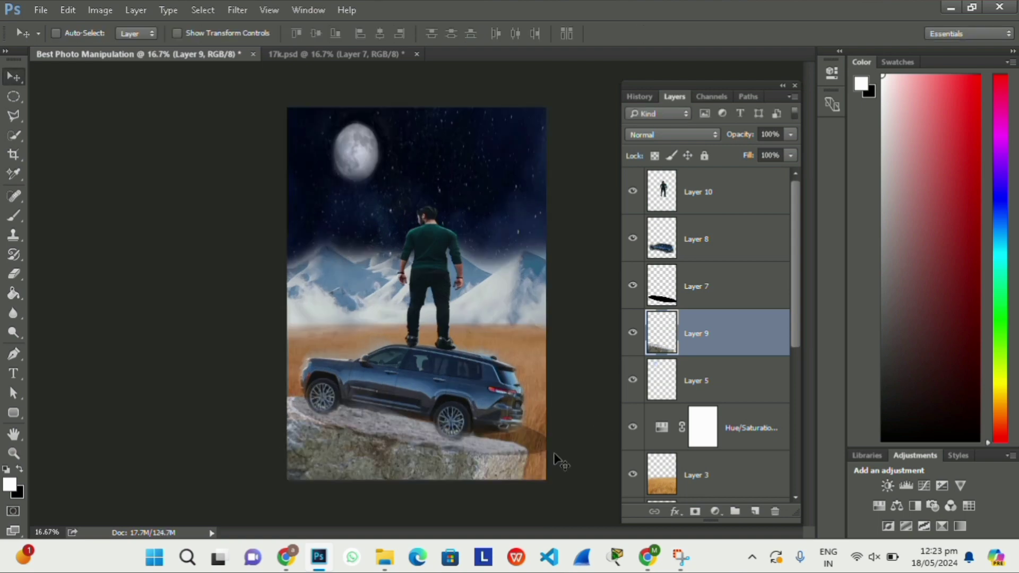
Move the car shadow left and up, then stretch it wider and fine-tune its corner.
click(722, 294)
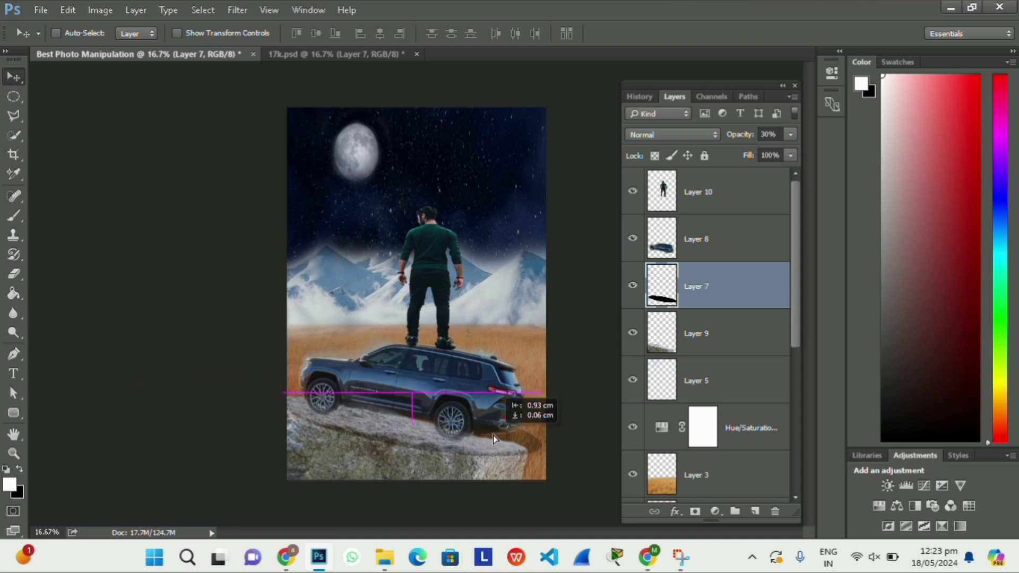
drag(504, 438, 493, 434)
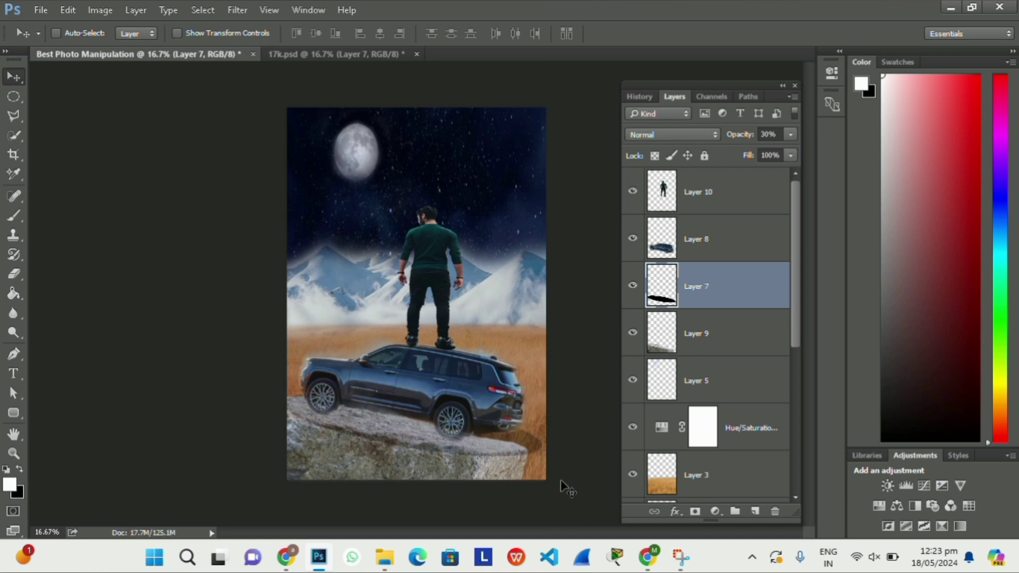
key(ctrl+t)
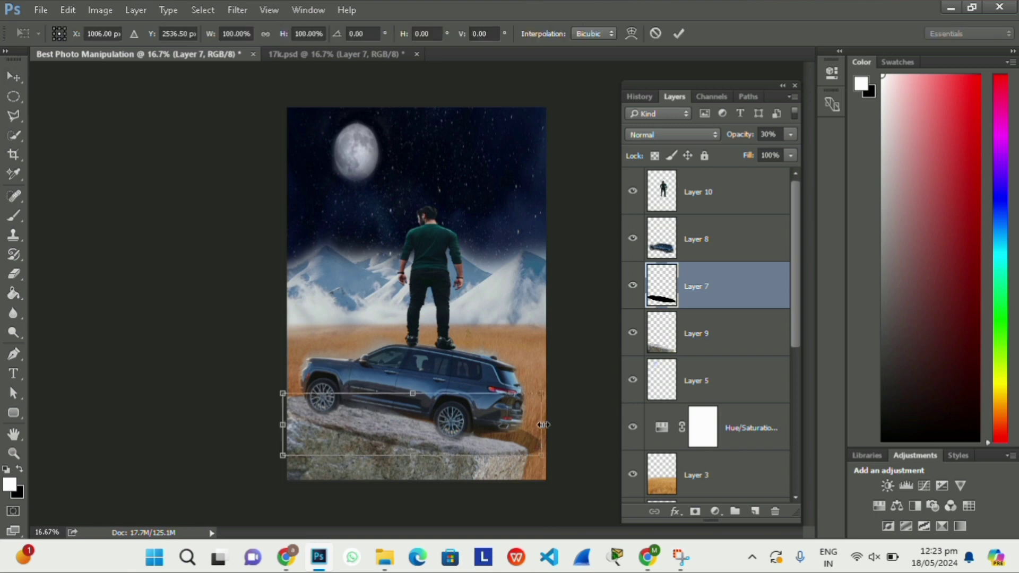
drag(542, 425, 556, 444)
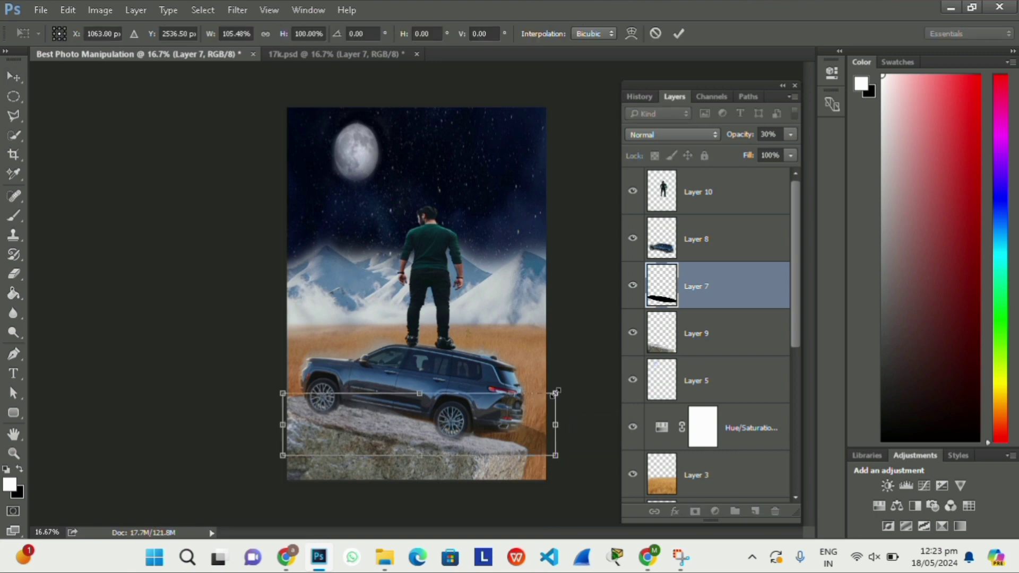
drag(556, 394, 575, 380)
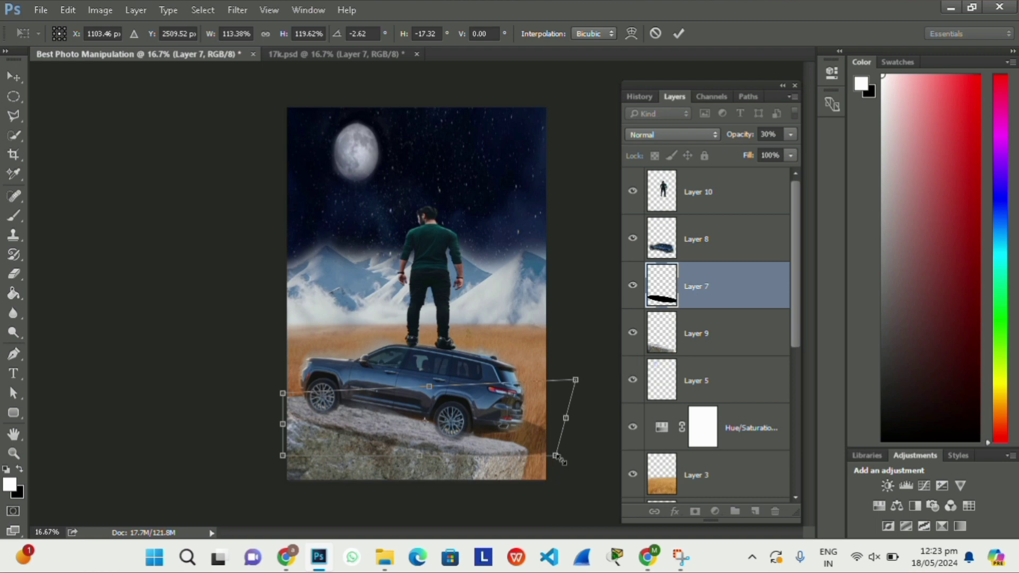
drag(555, 456, 533, 450)
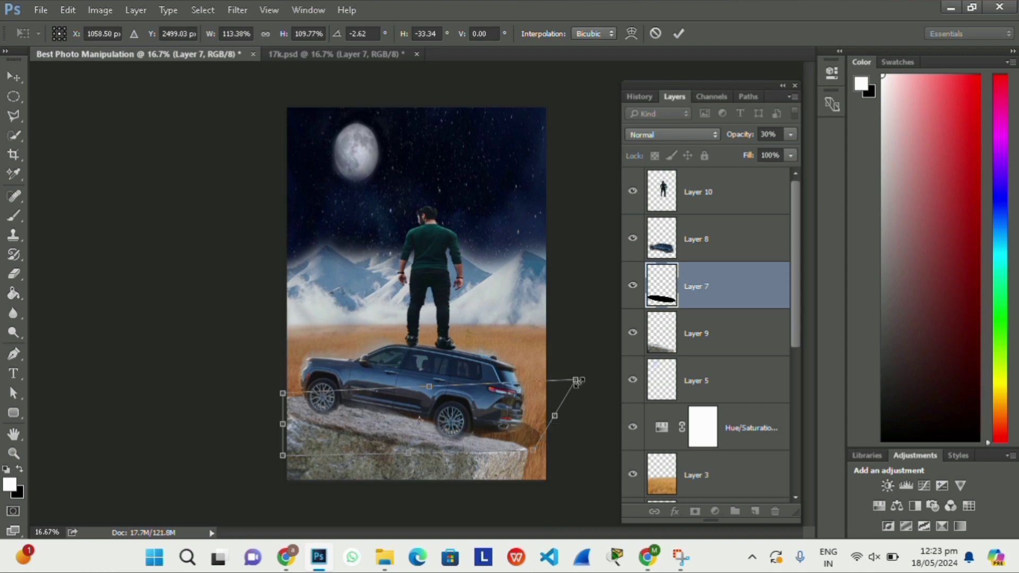
drag(575, 380, 520, 413)
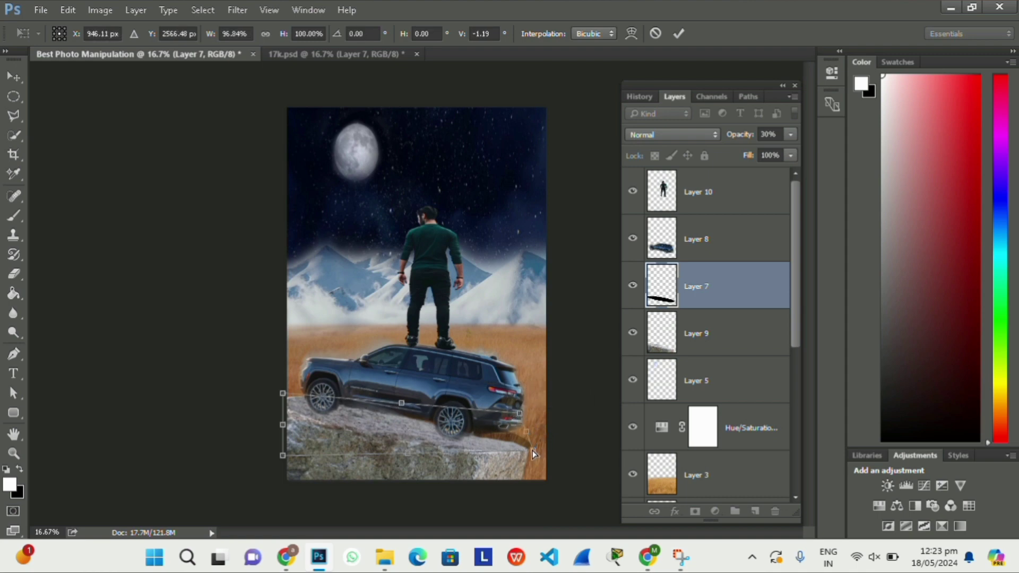
drag(534, 454, 527, 448)
key(Return)
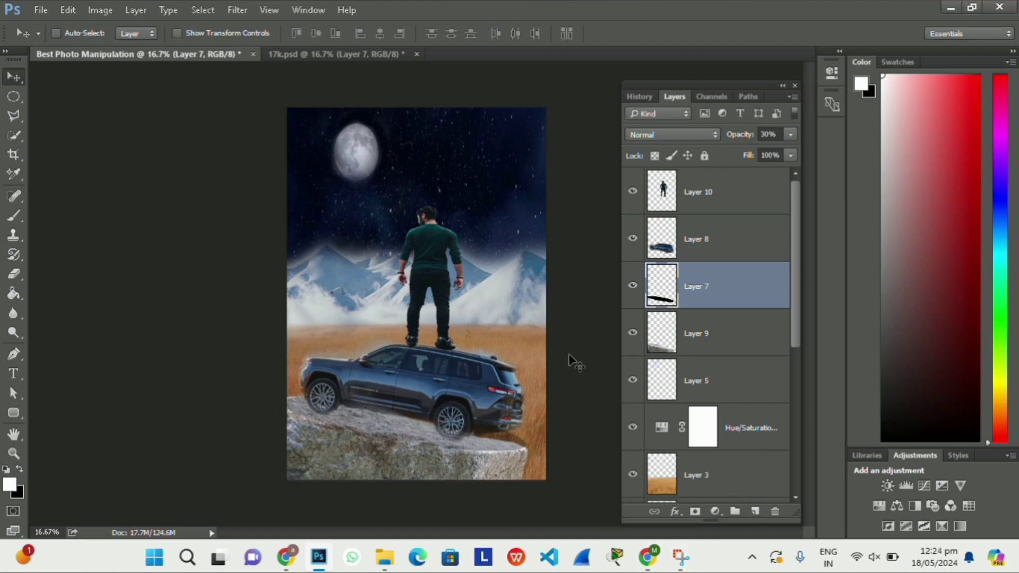
Widen moon Layer 5 to about 132% and view the composite full screen.
click(711, 387)
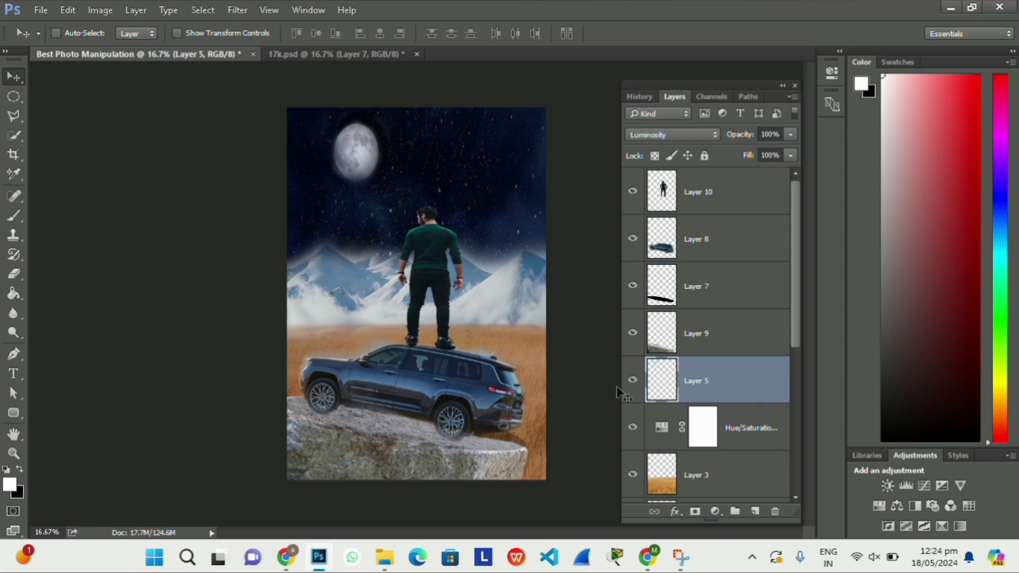
key(ctrl+t)
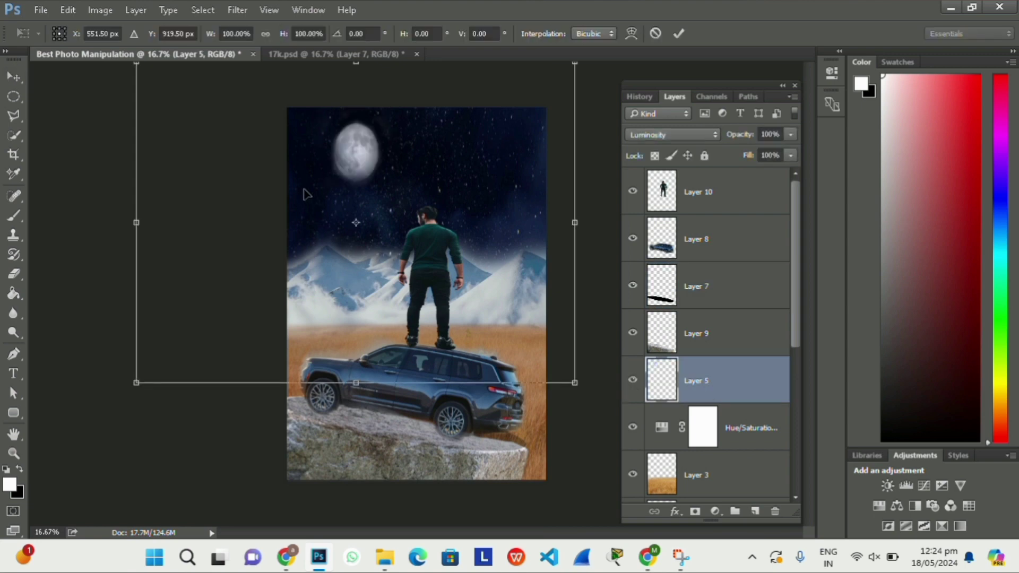
key(ctrl+minus)
drag(205, 241, 153, 241)
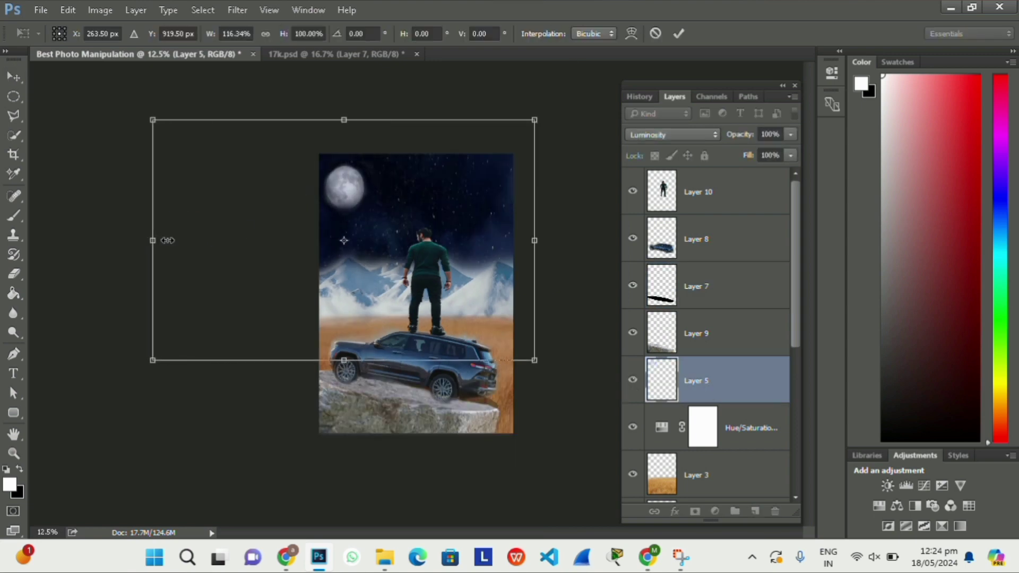
drag(535, 241, 590, 259)
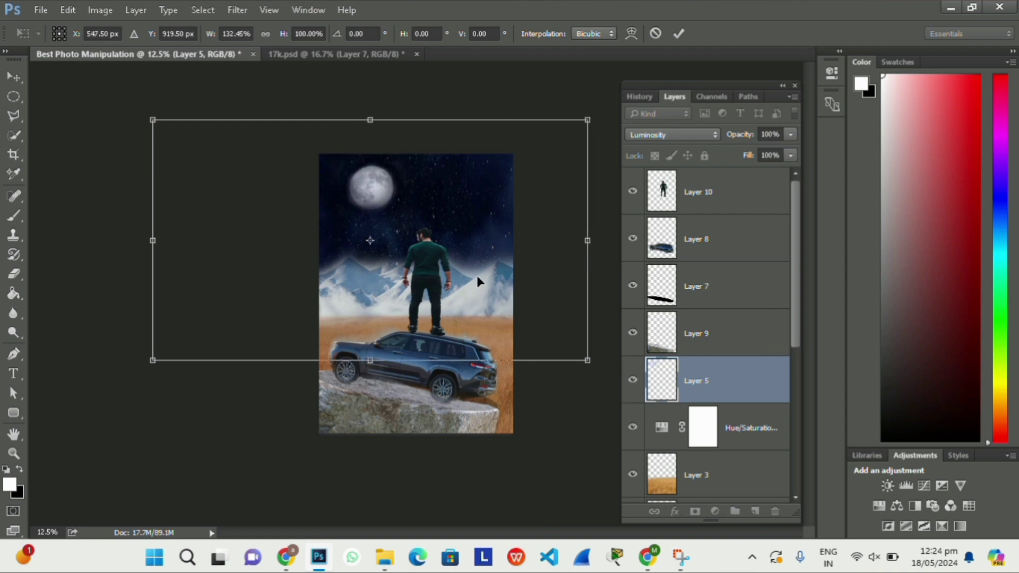
key(Return)
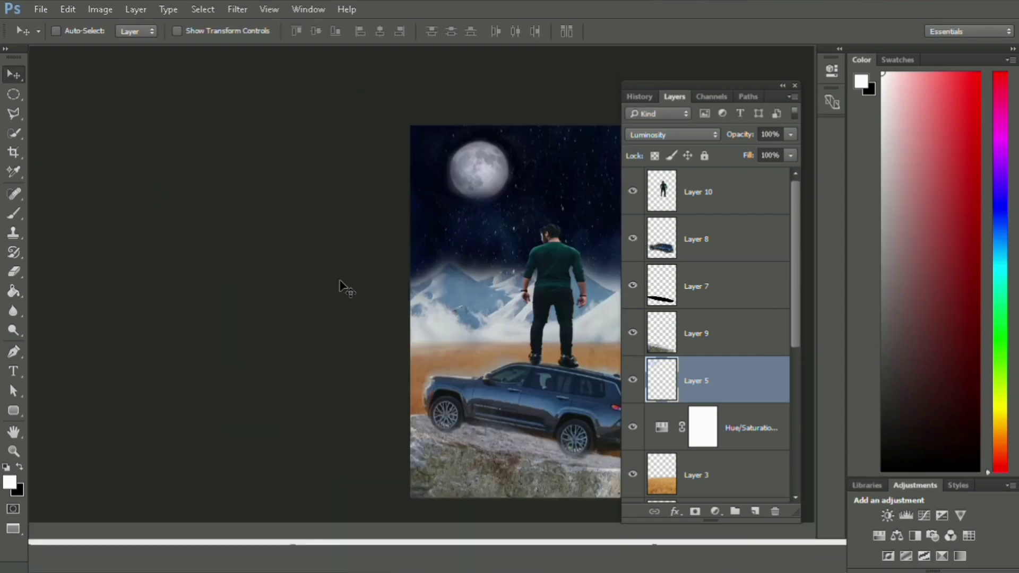
key(f)
key(f)
key(ctrl+0)
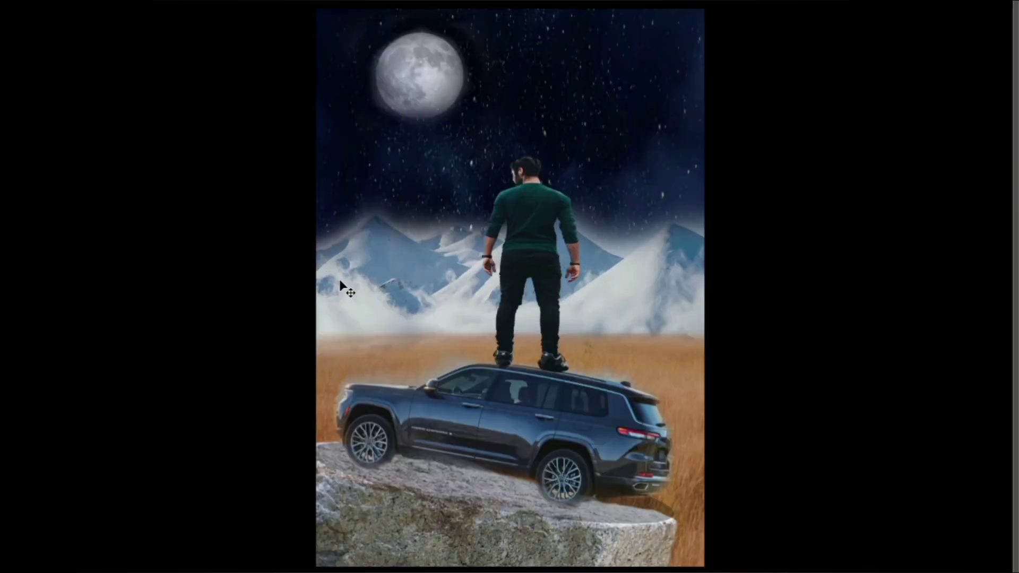